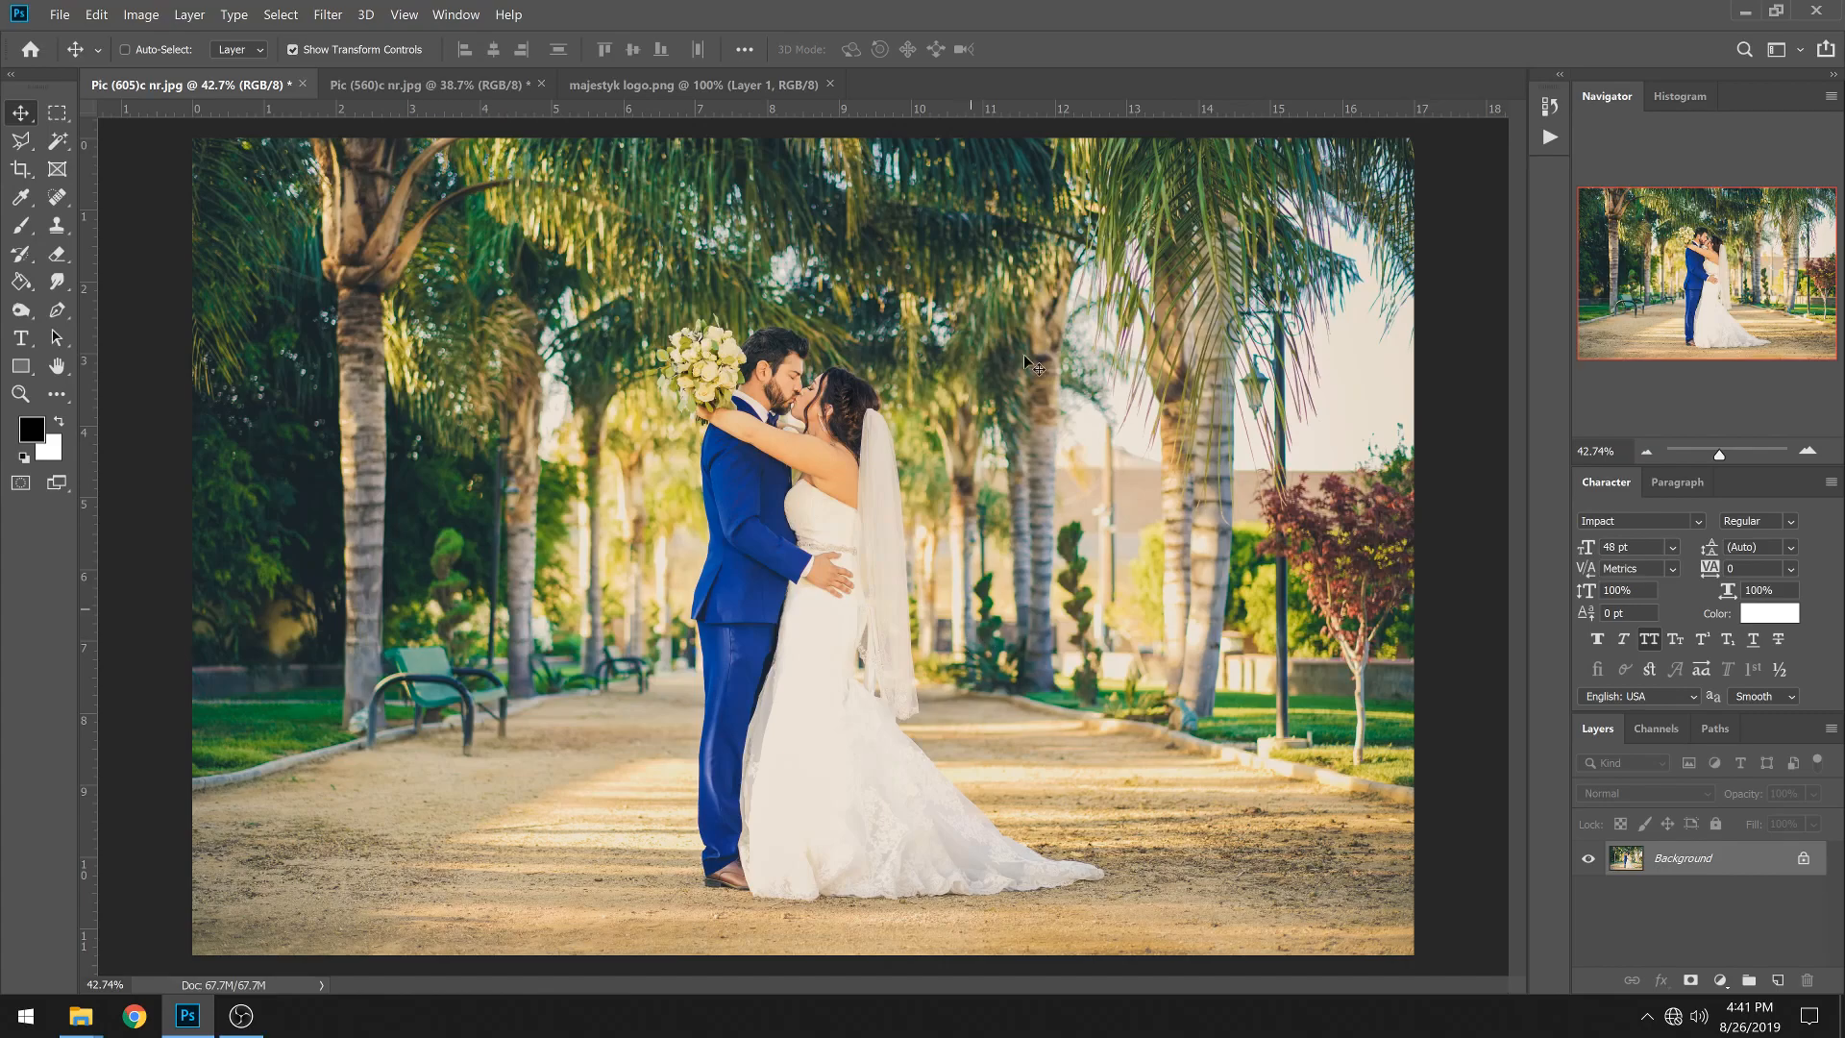
- Look at the majestyk logo document, locate its PNG in the Majestyk Ent folder in File Explorer, and close the spare New Volume (D:) window
click(603, 86)
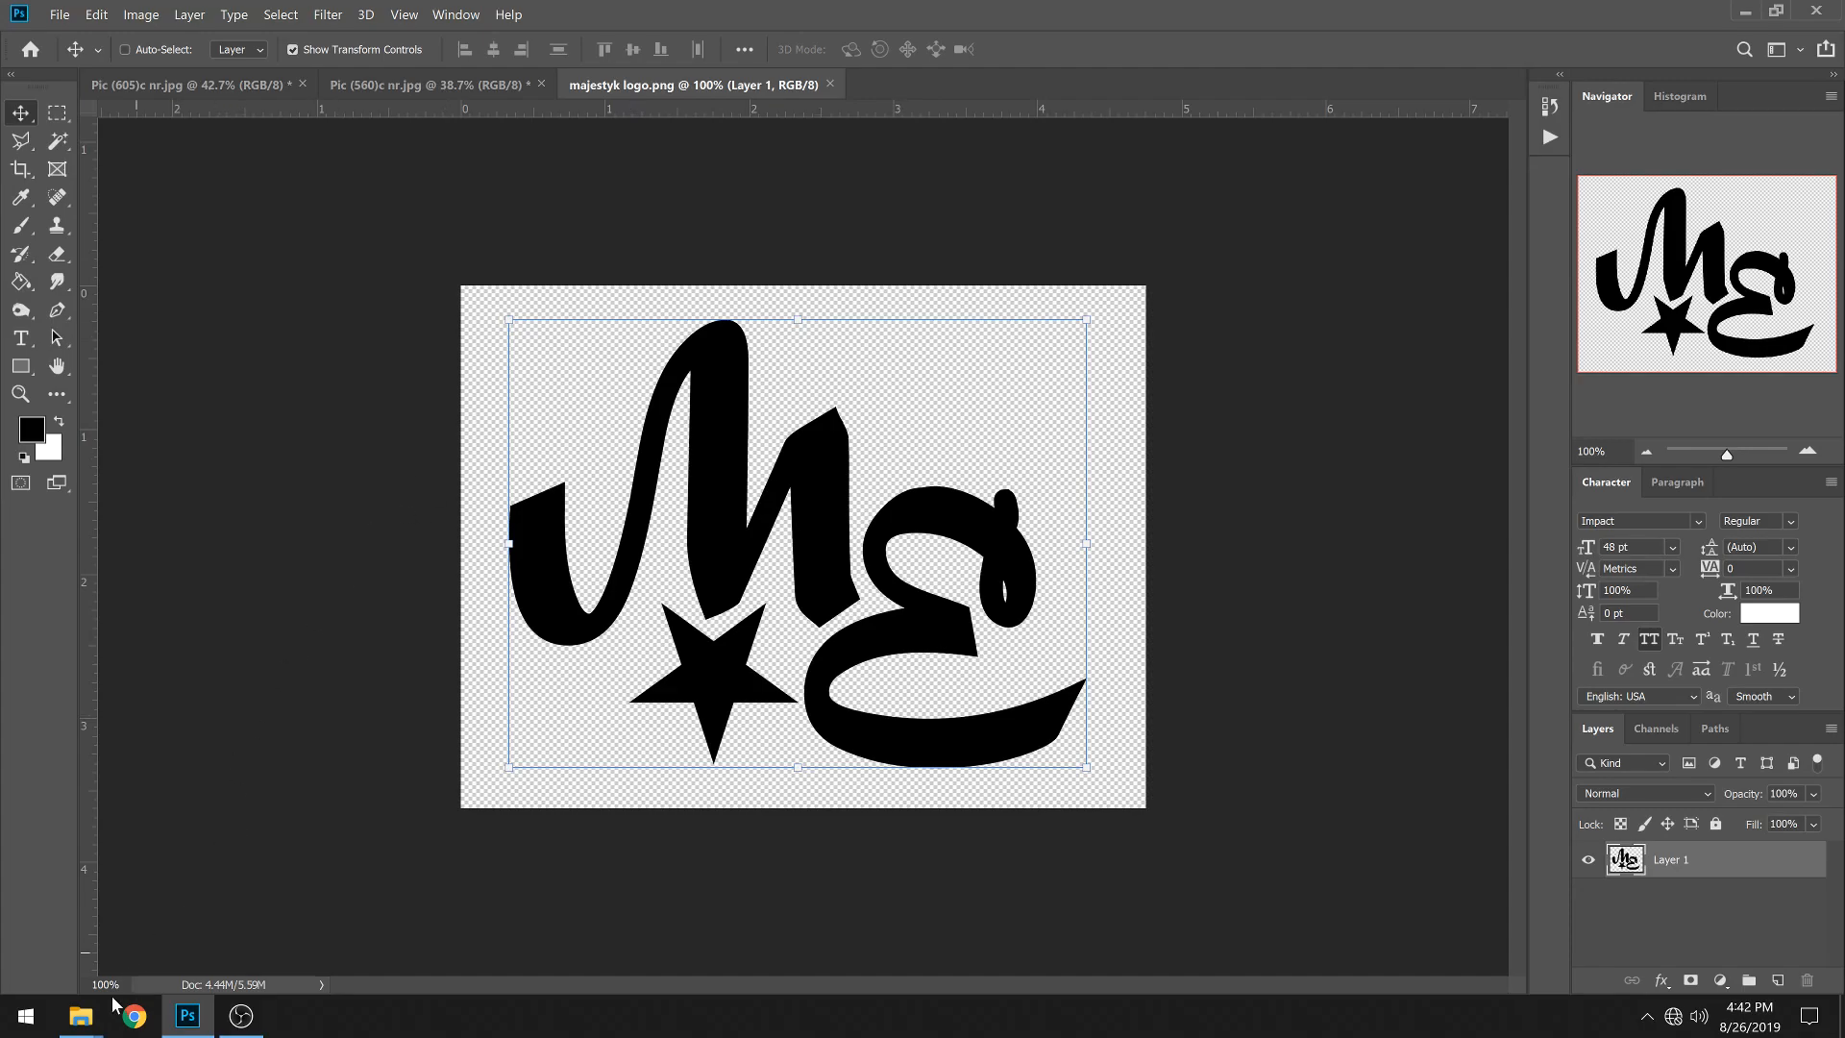
mouse_move(82, 1022)
click(104, 950)
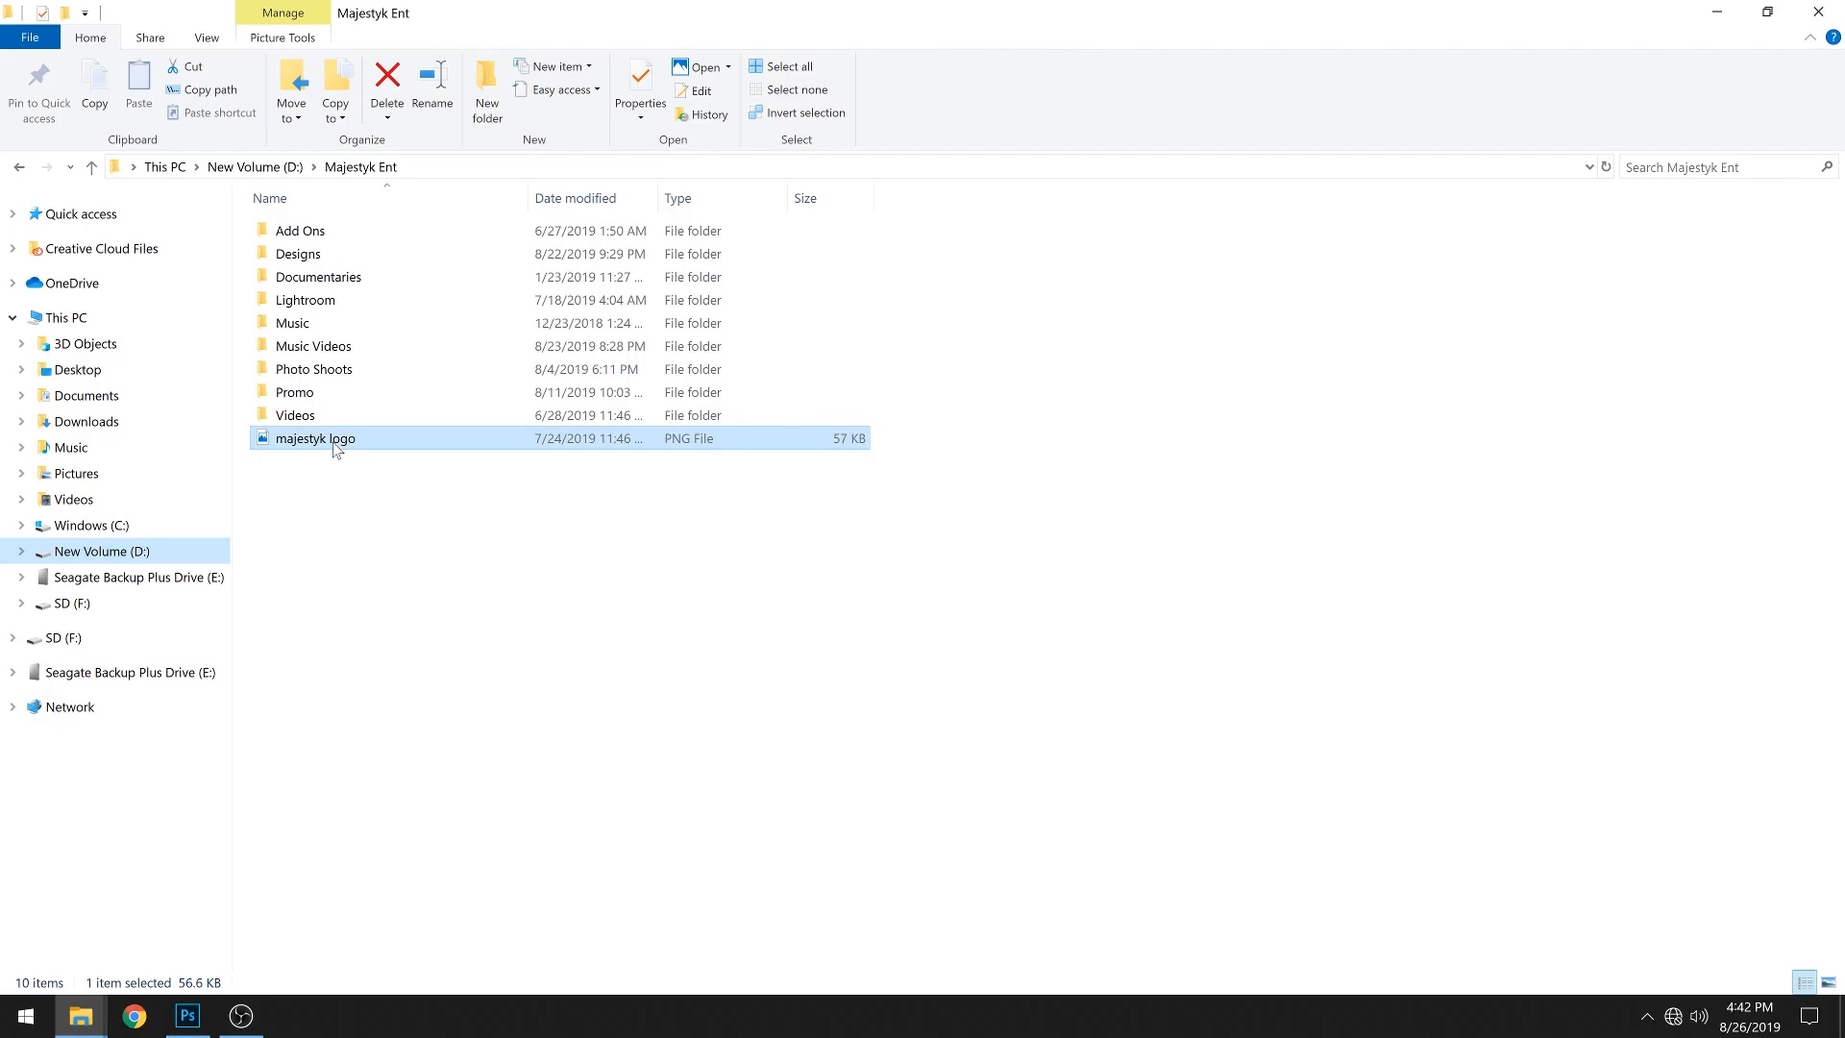
click(430, 441)
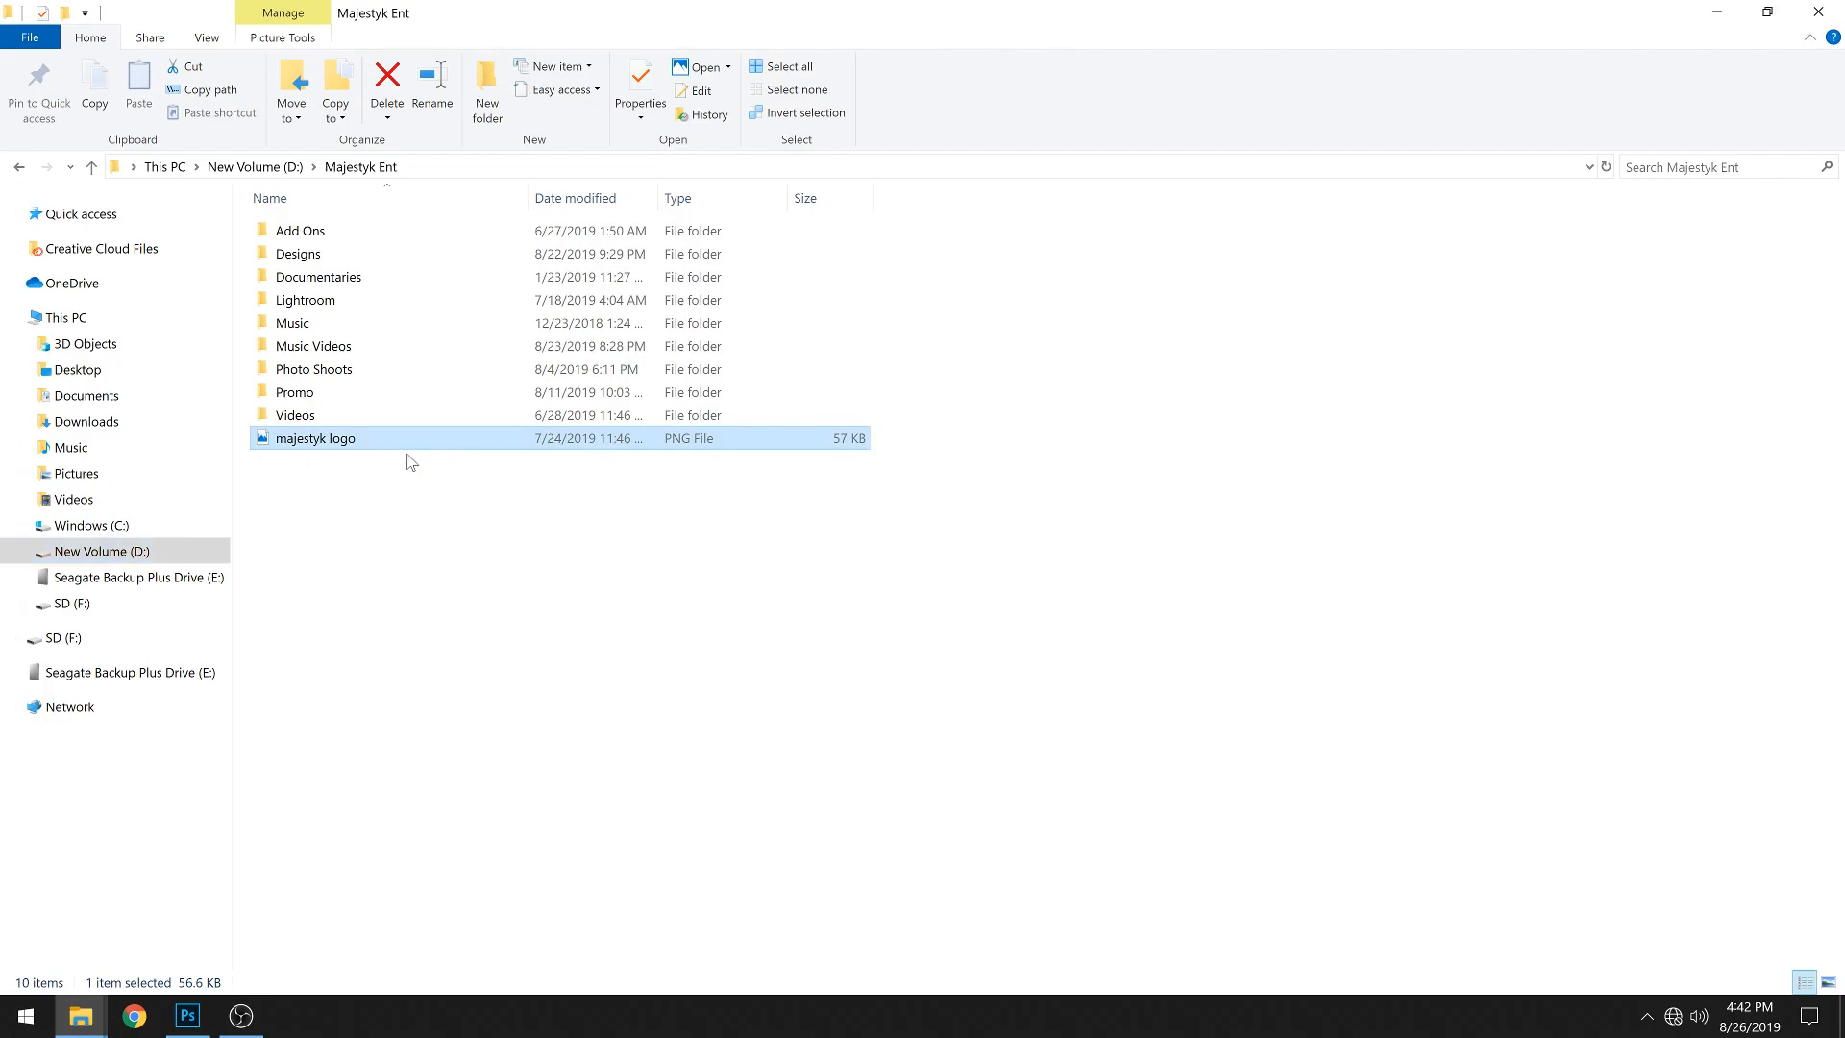
mouse_move(81, 1016)
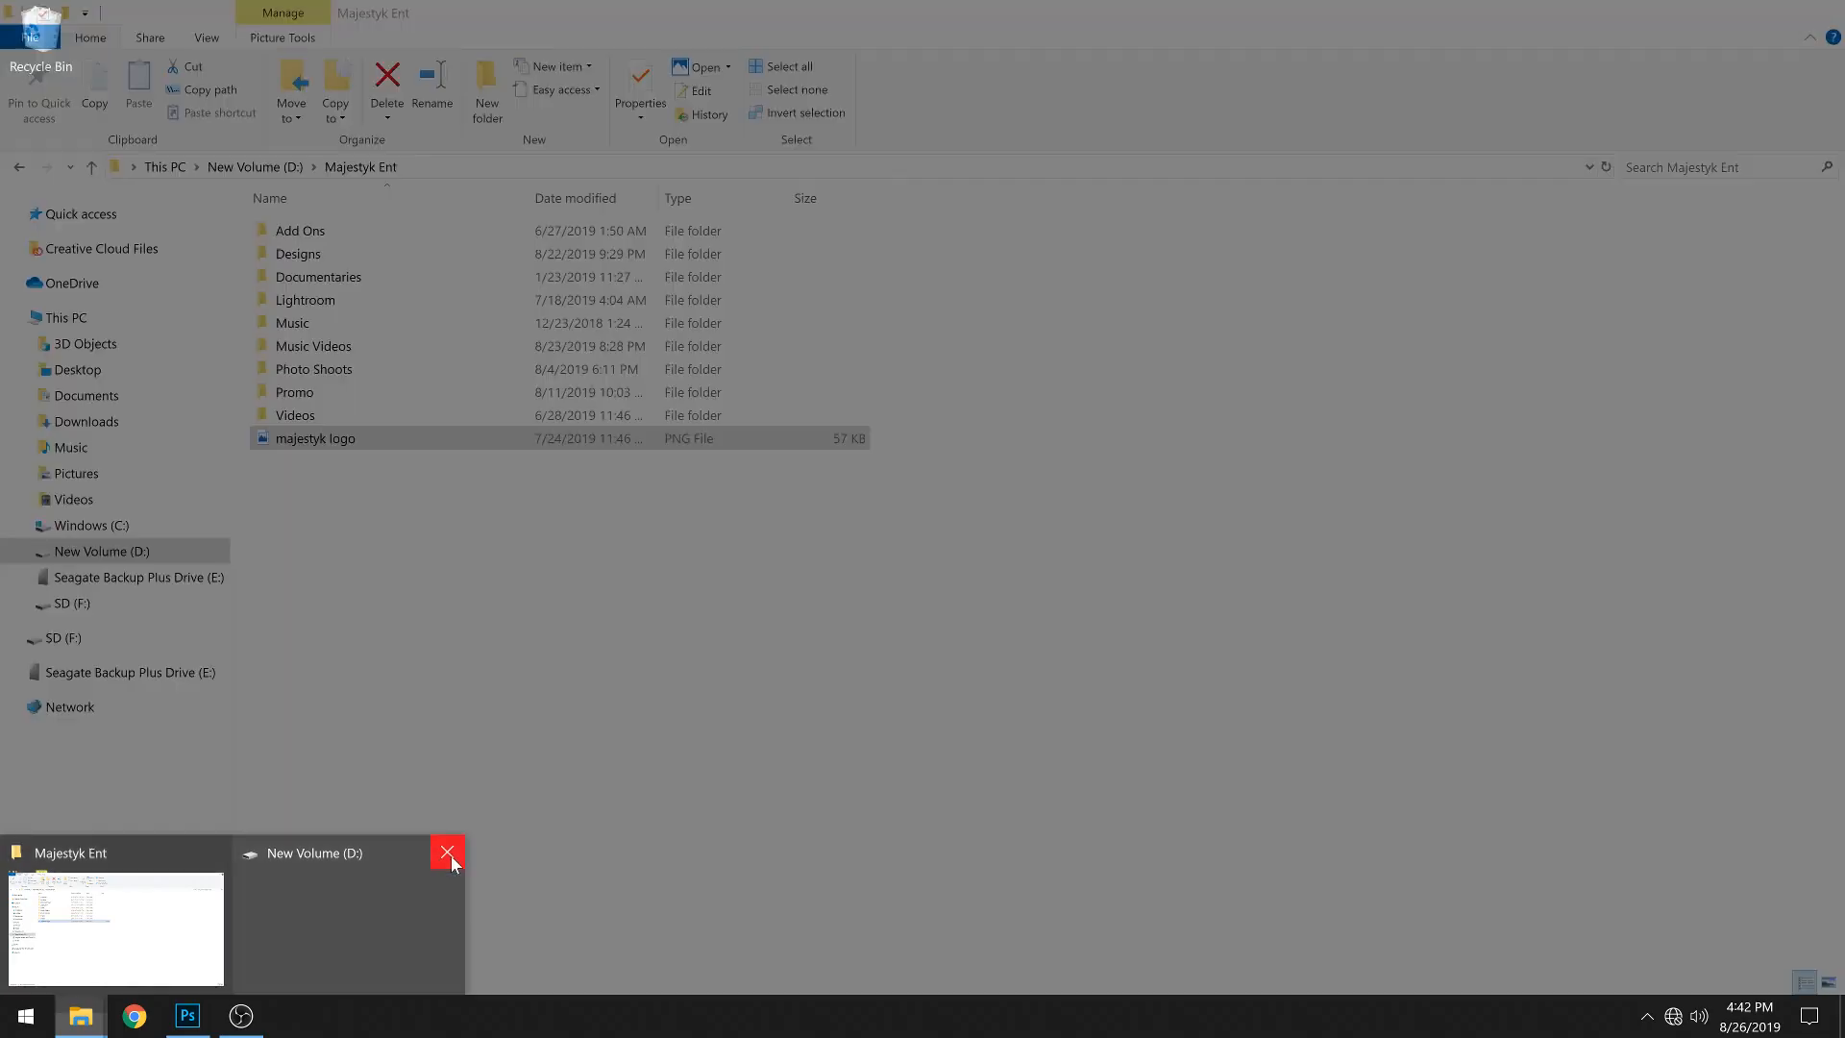
click(446, 852)
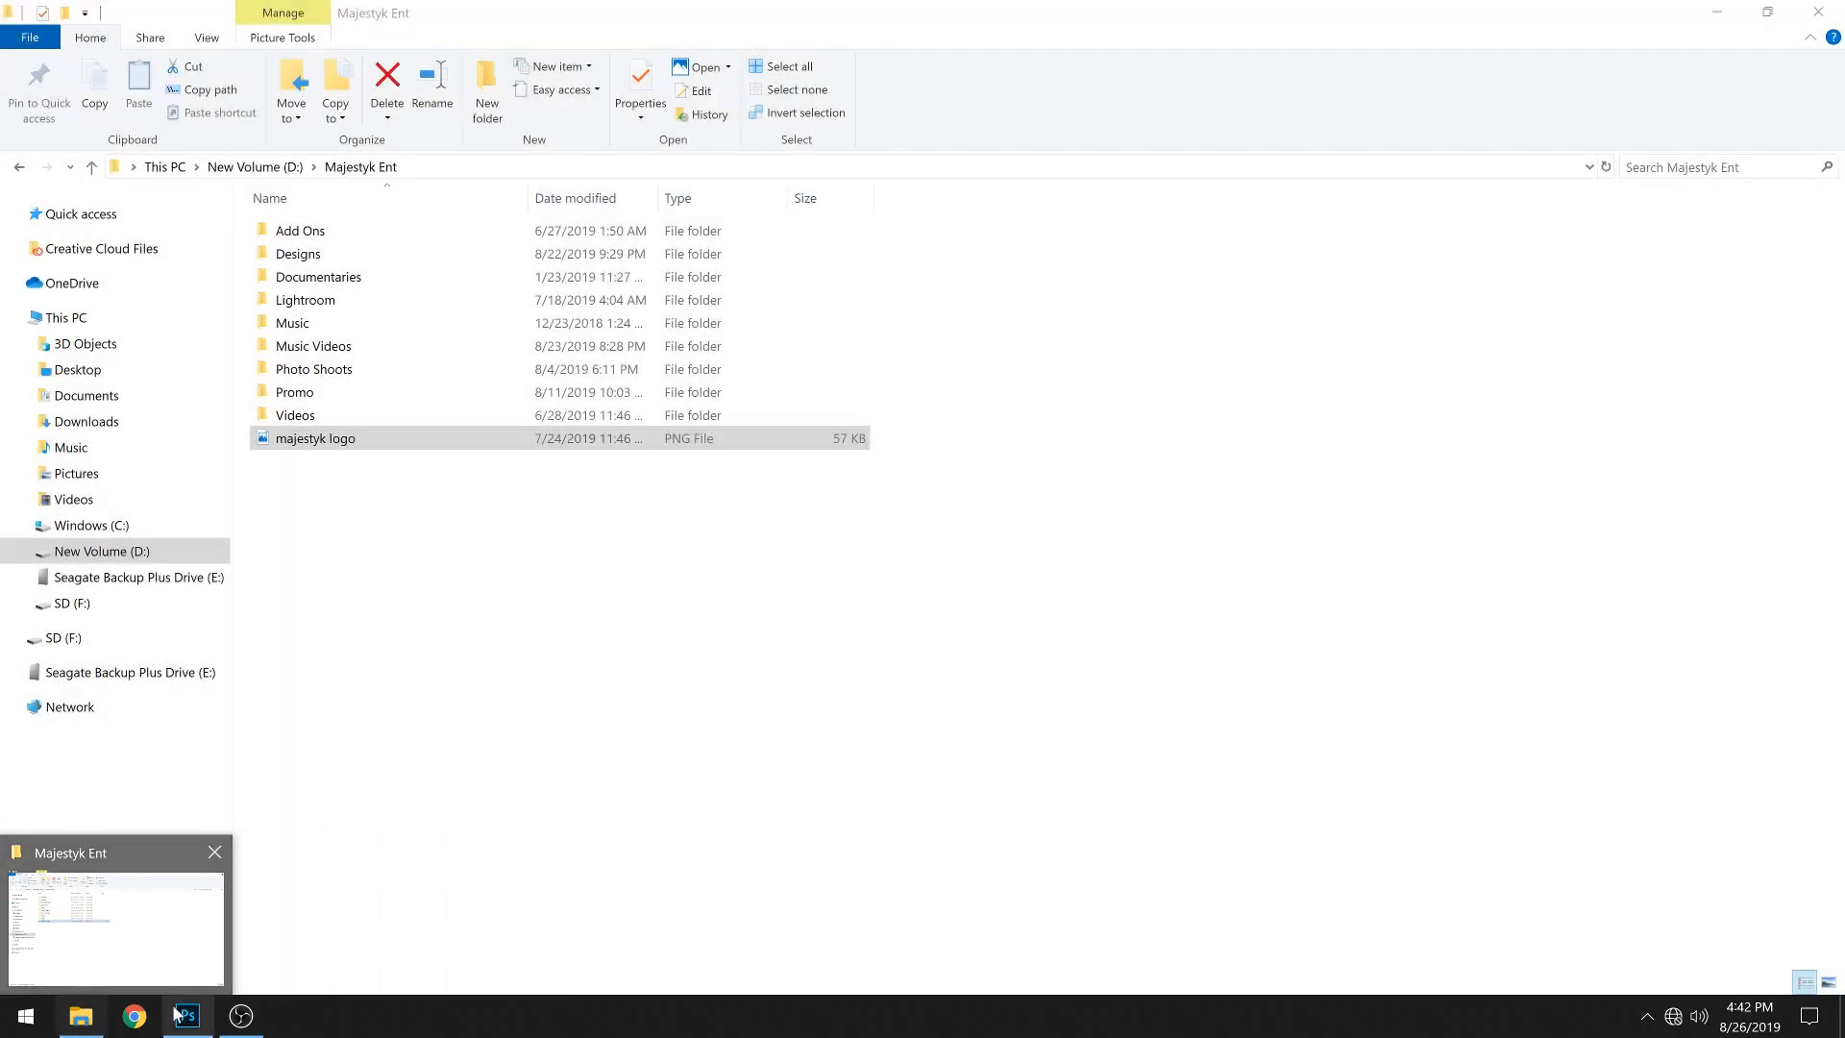
- Switch back to Photoshop and start recording a new action named Watermark in Default Actions with Pic (605)c nr.jpg active
click(188, 1016)
click(202, 87)
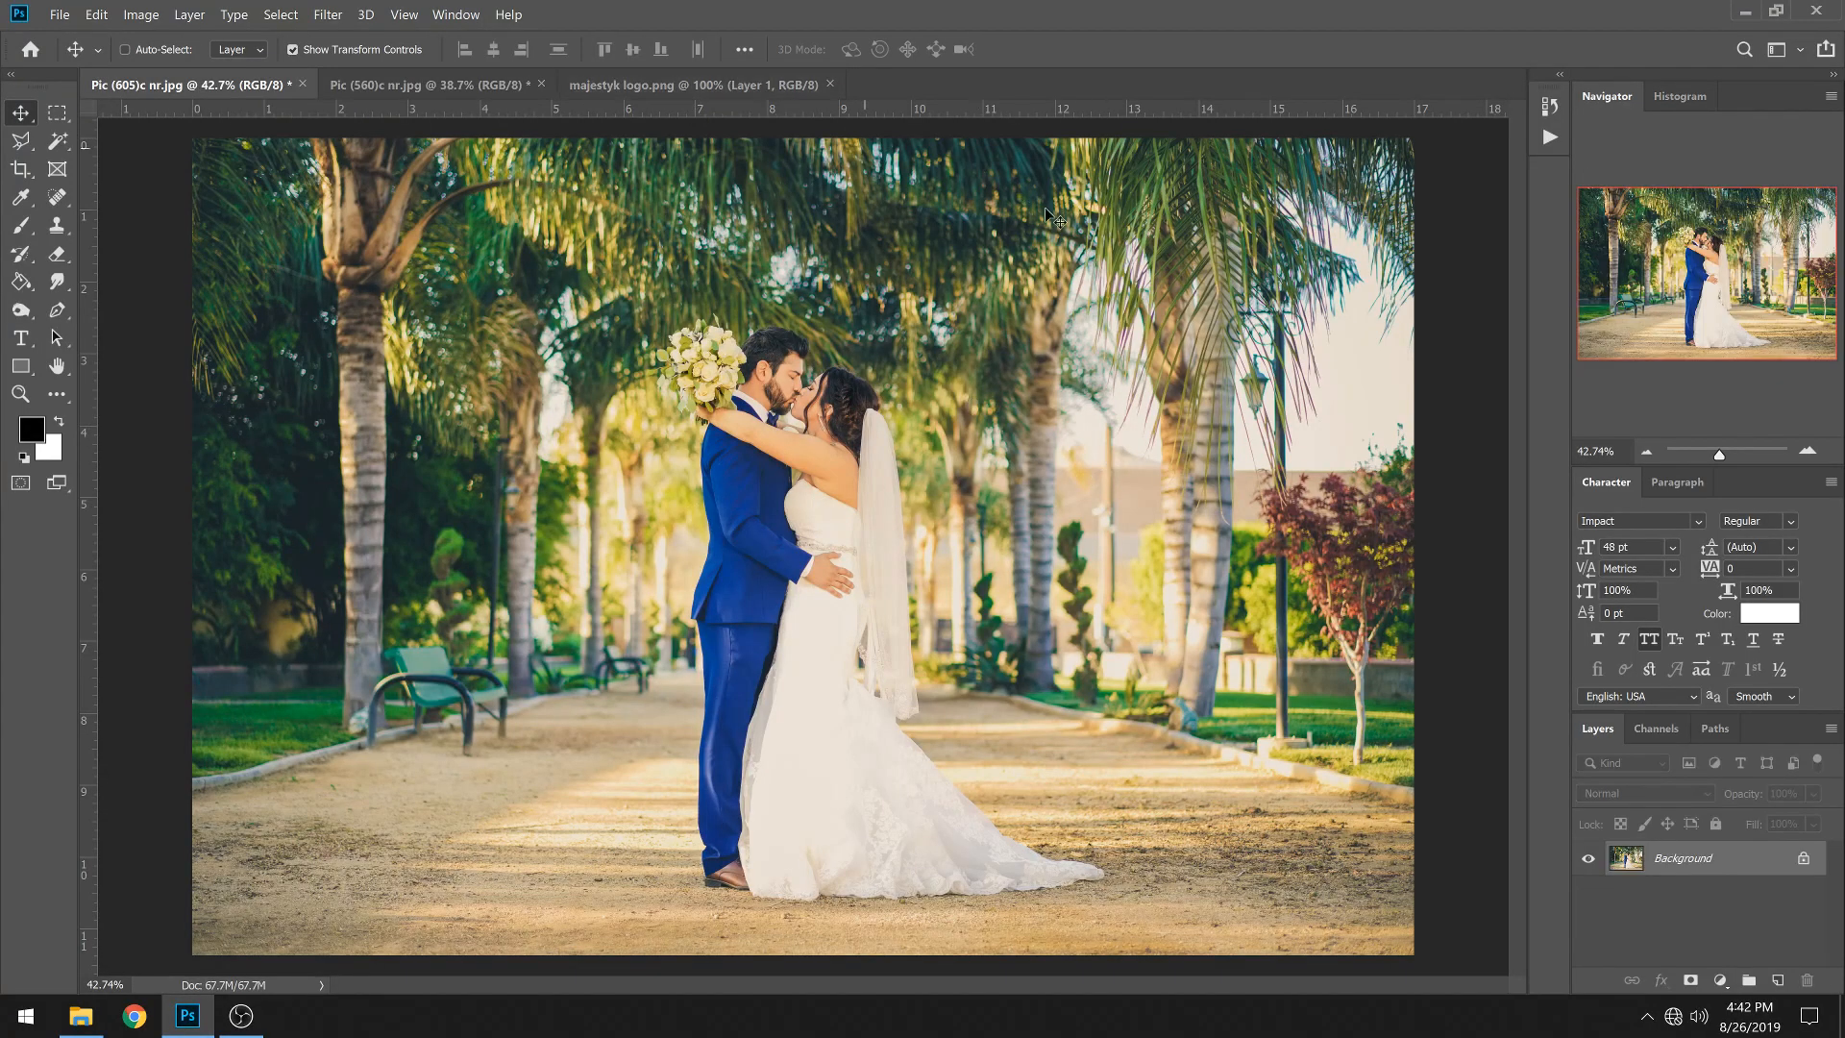
click(455, 14)
click(506, 146)
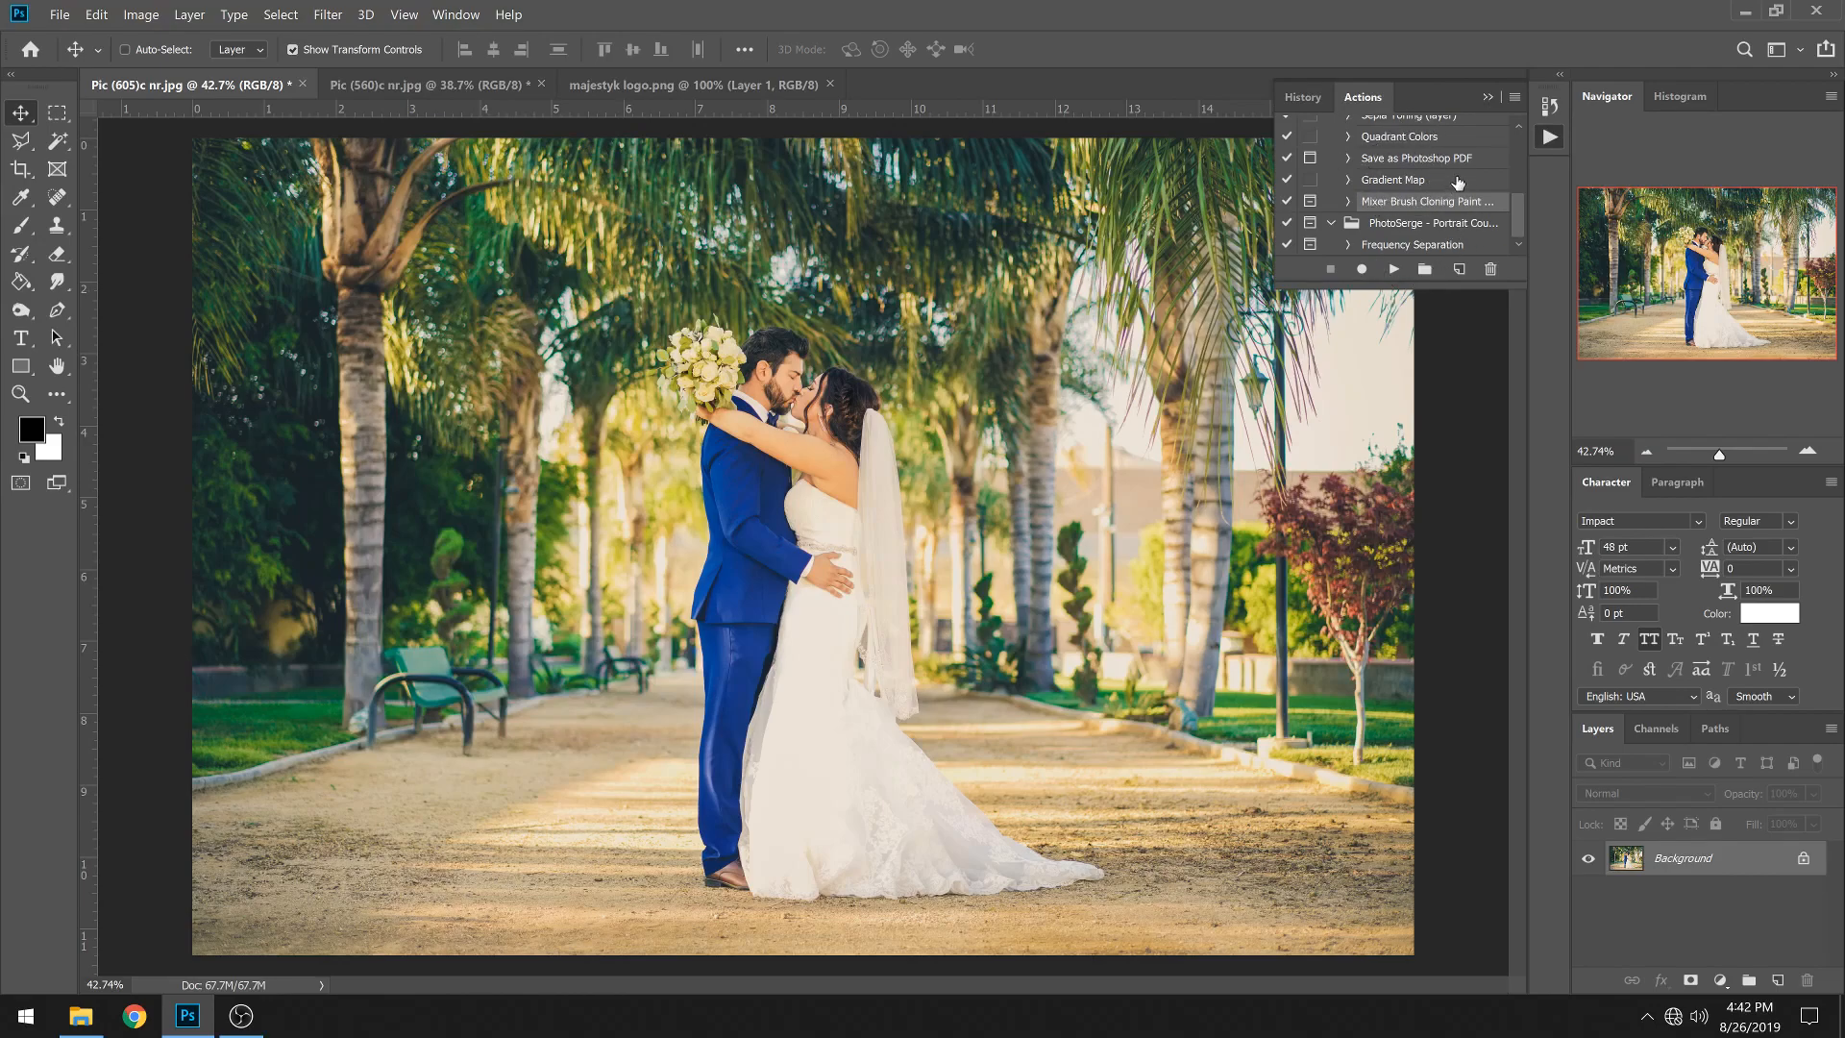
click(1512, 98)
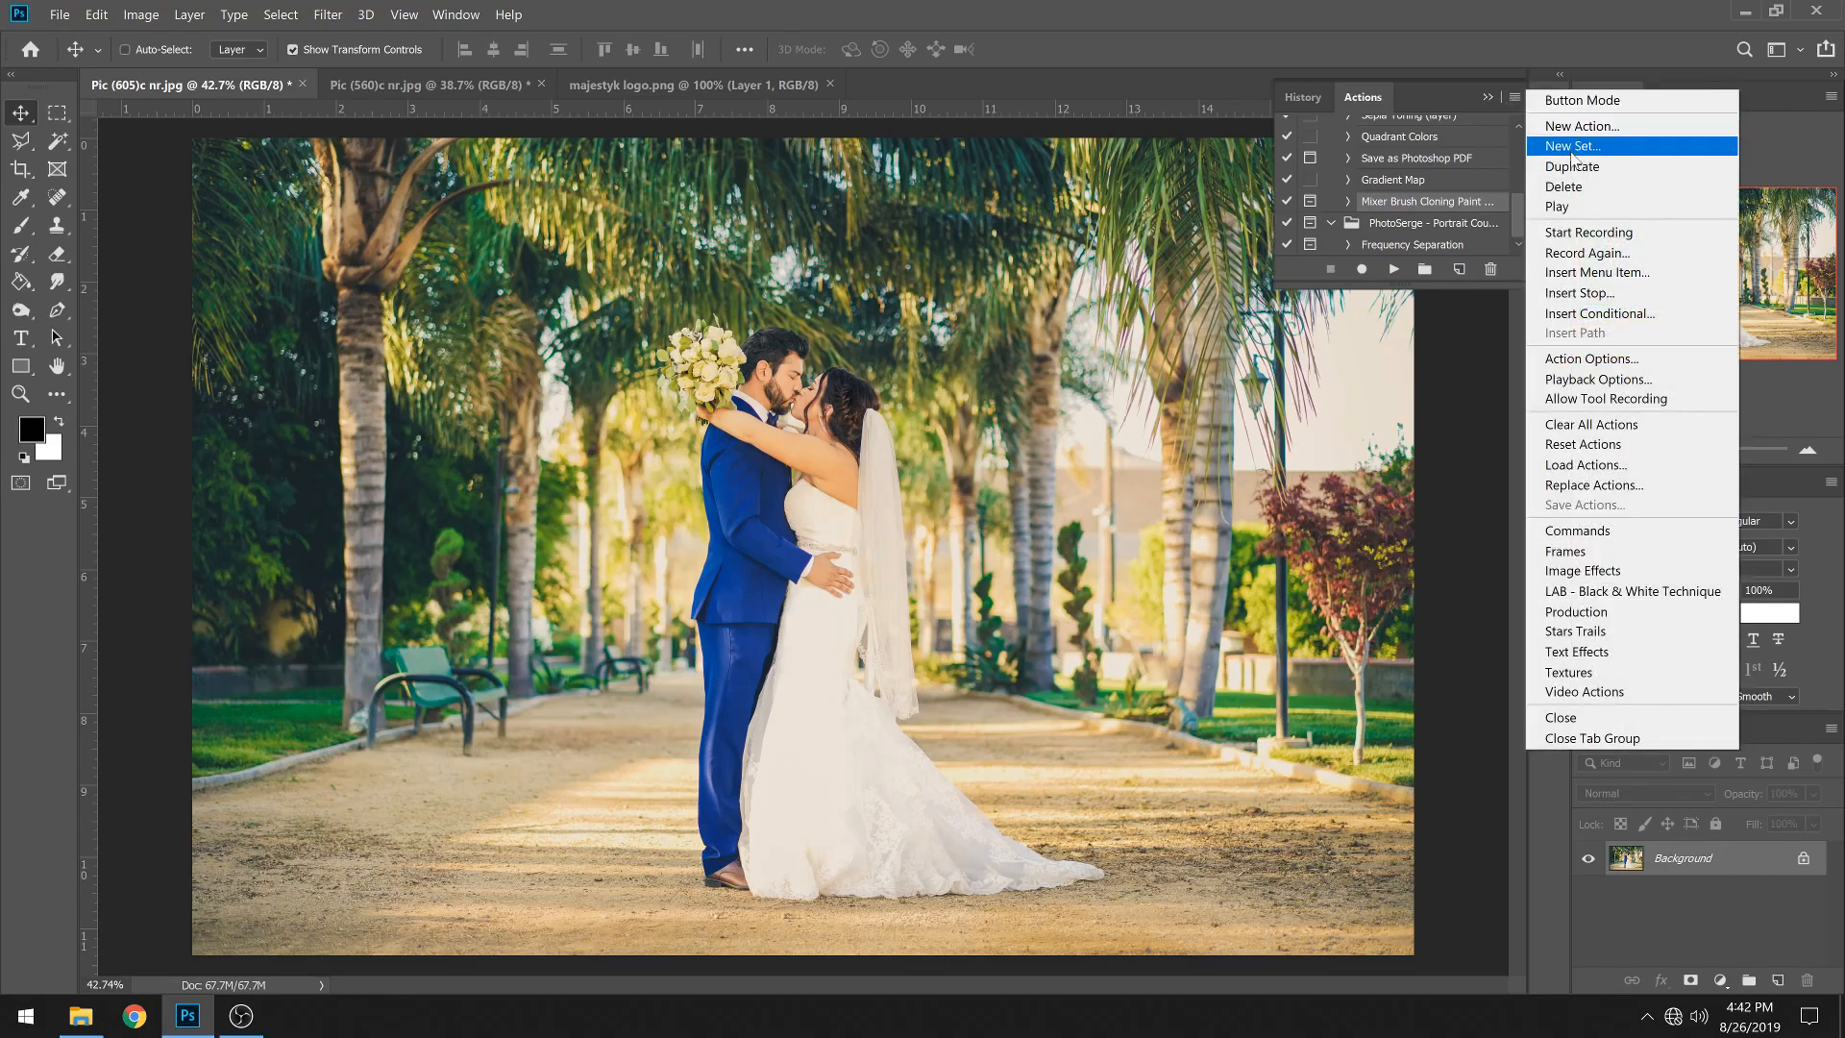
click(1576, 126)
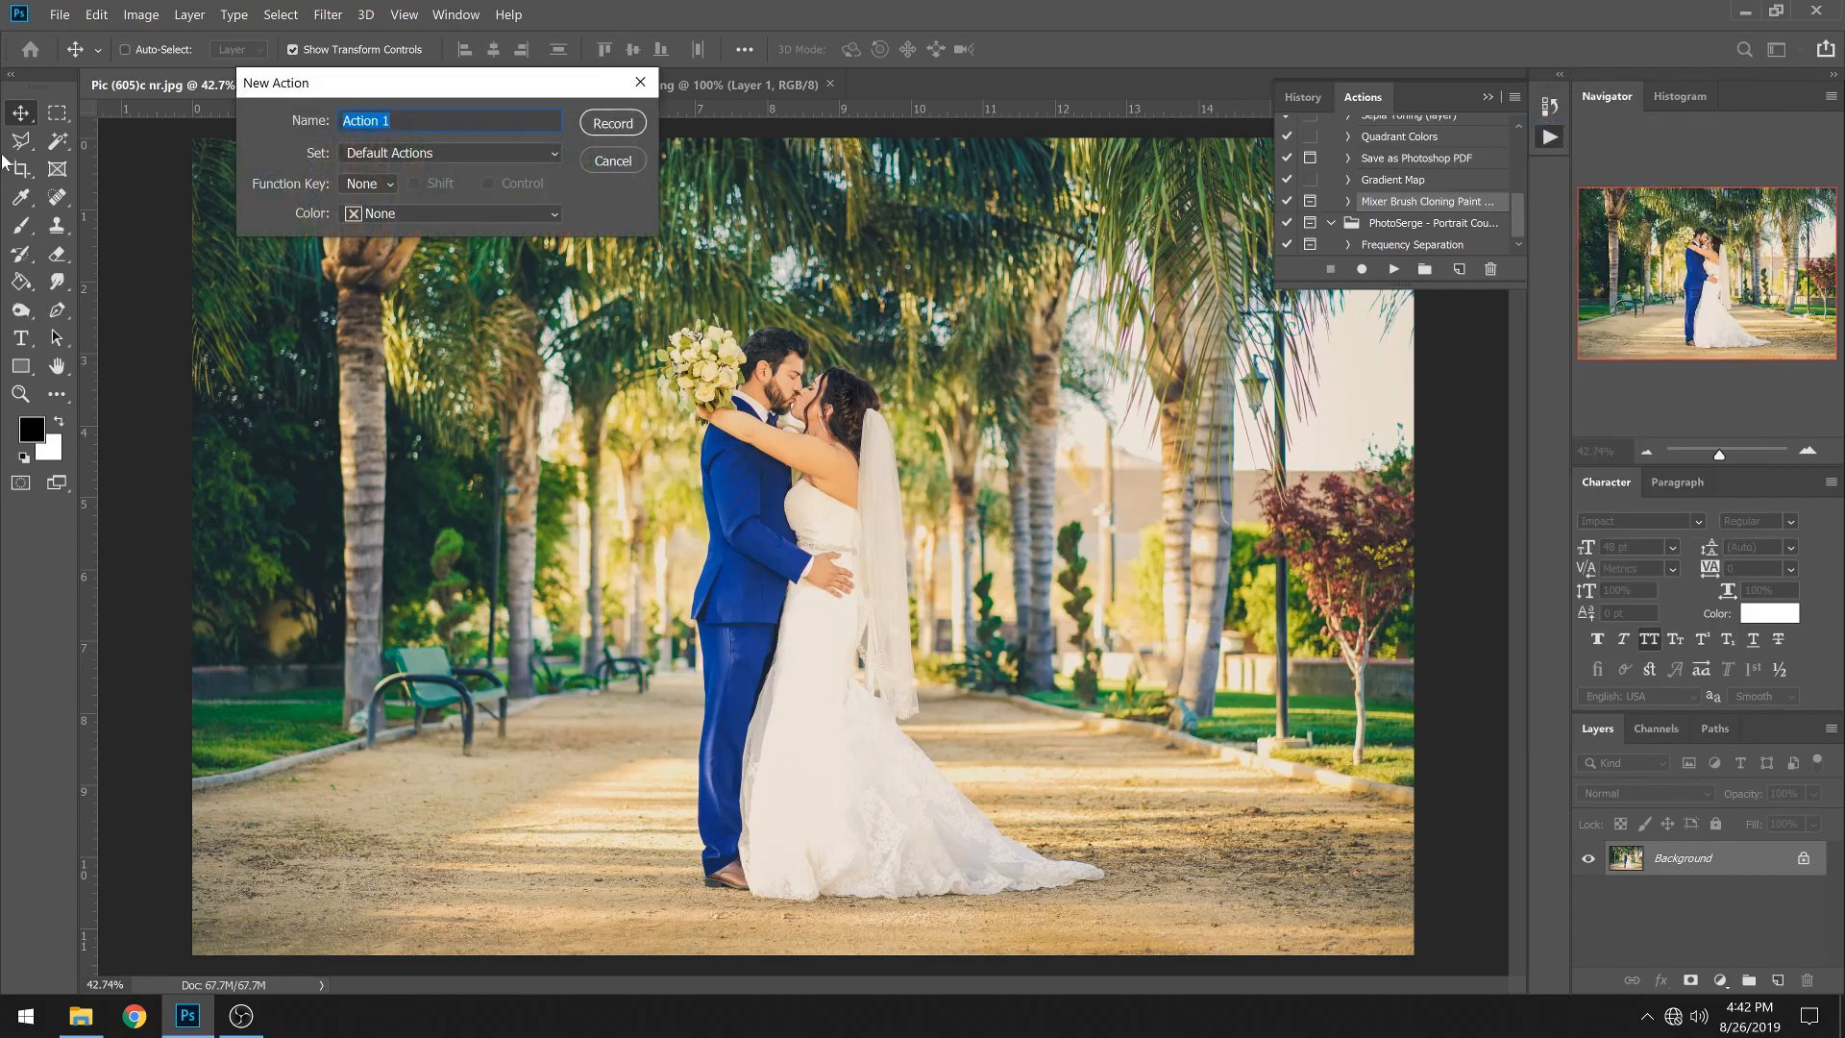
text(Watermark)
click(612, 121)
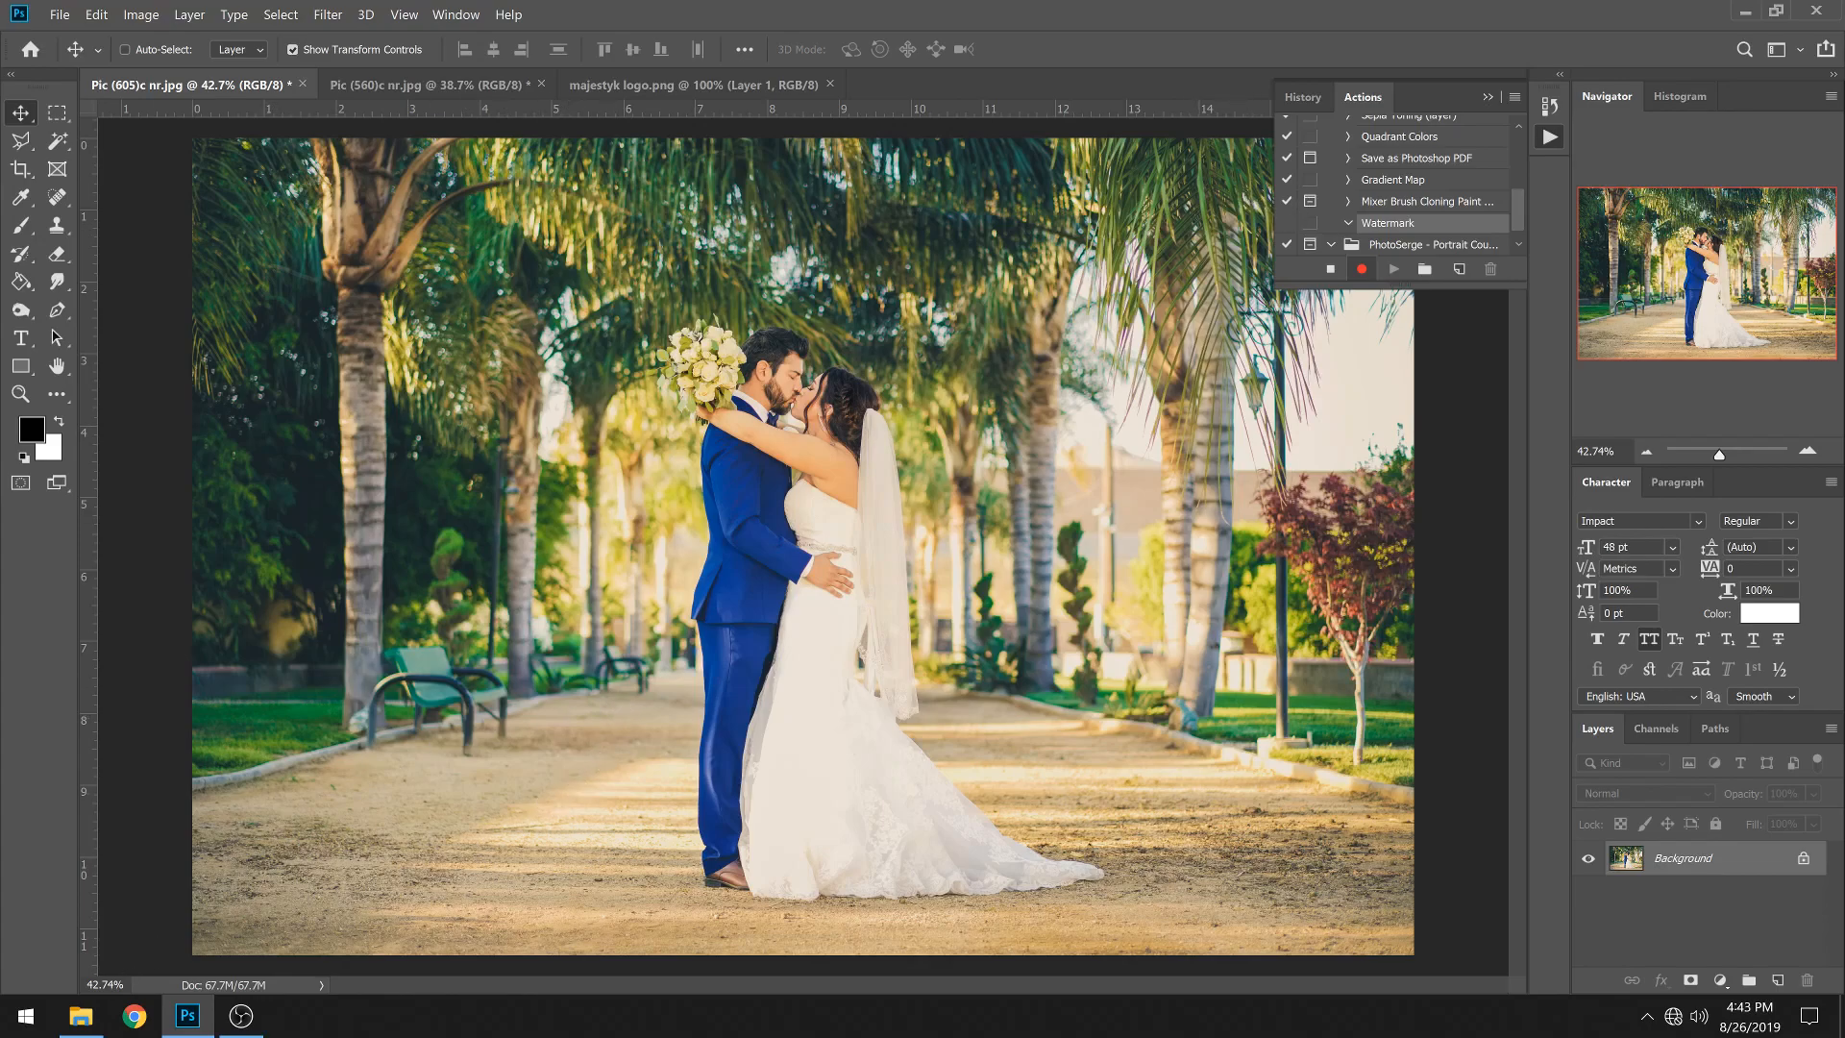
- Place the majestyk logo PNG from the Majestyk Ent folder onto the photo and rasterize its layer
click(94, 1020)
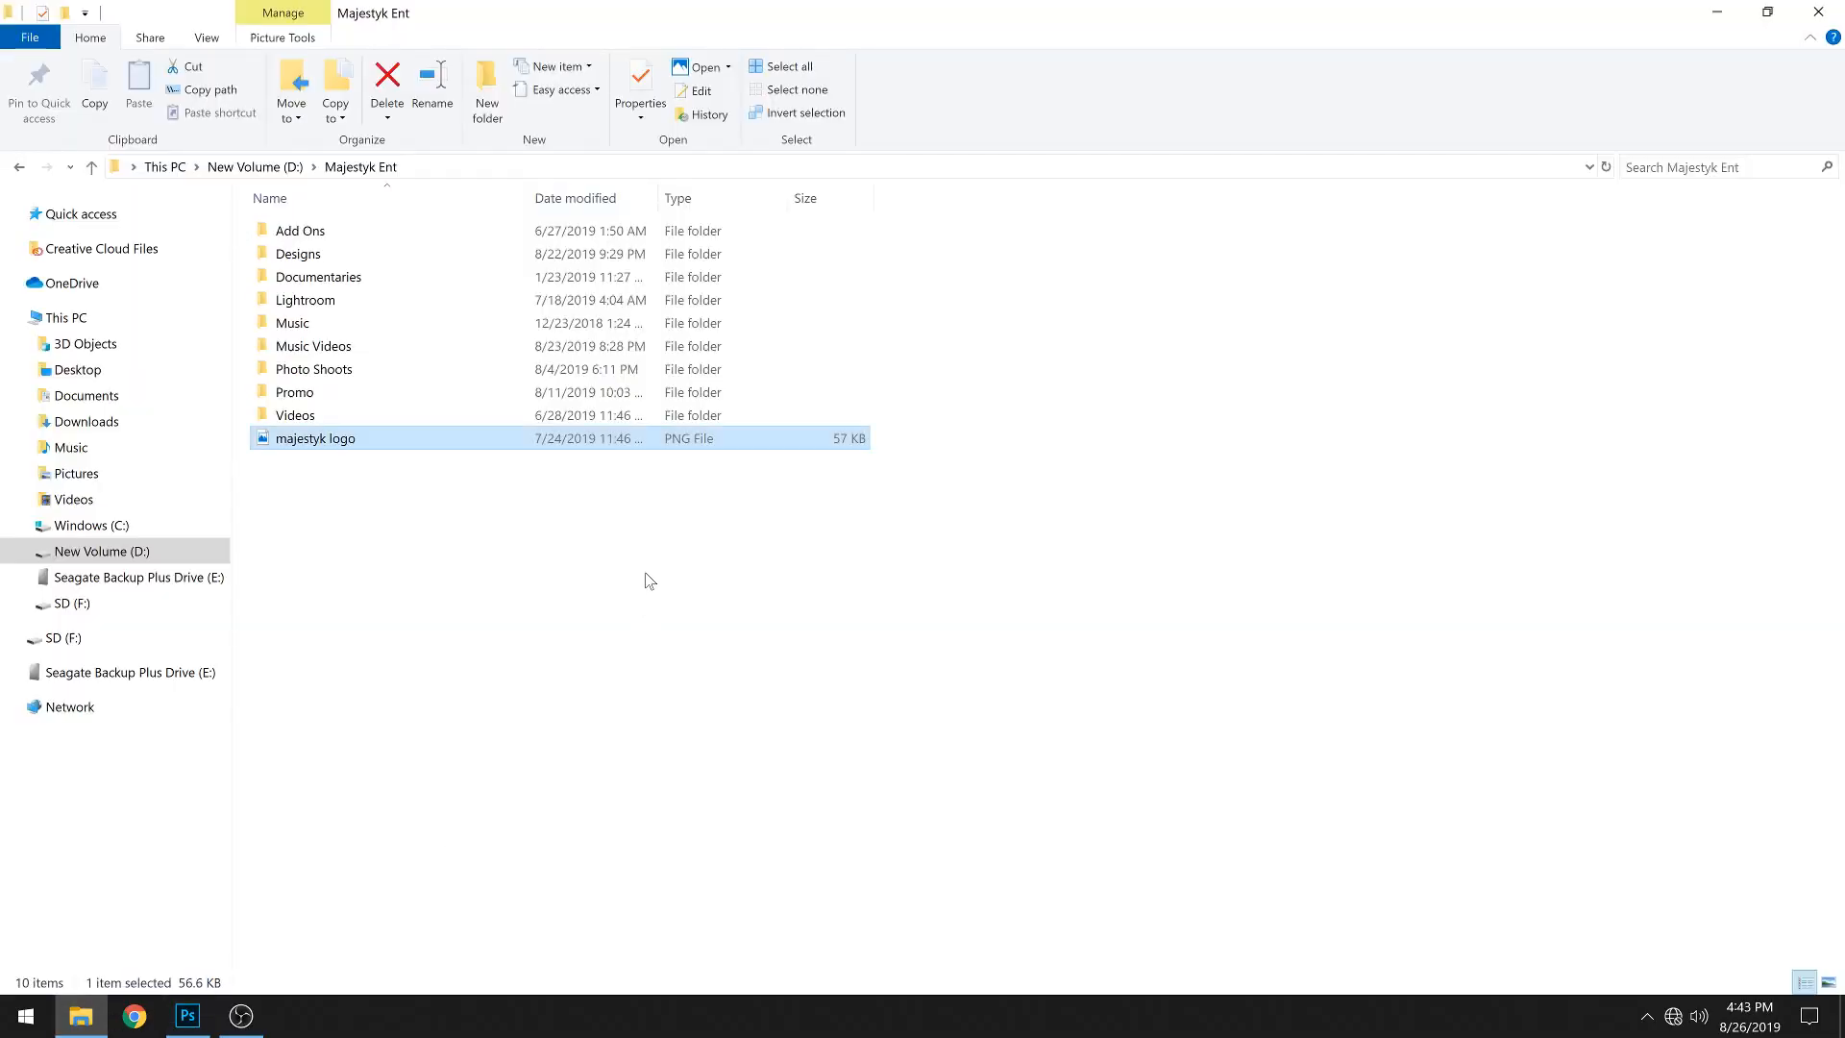
drag(366, 449, 678, 678)
drag(831, 519, 780, 436)
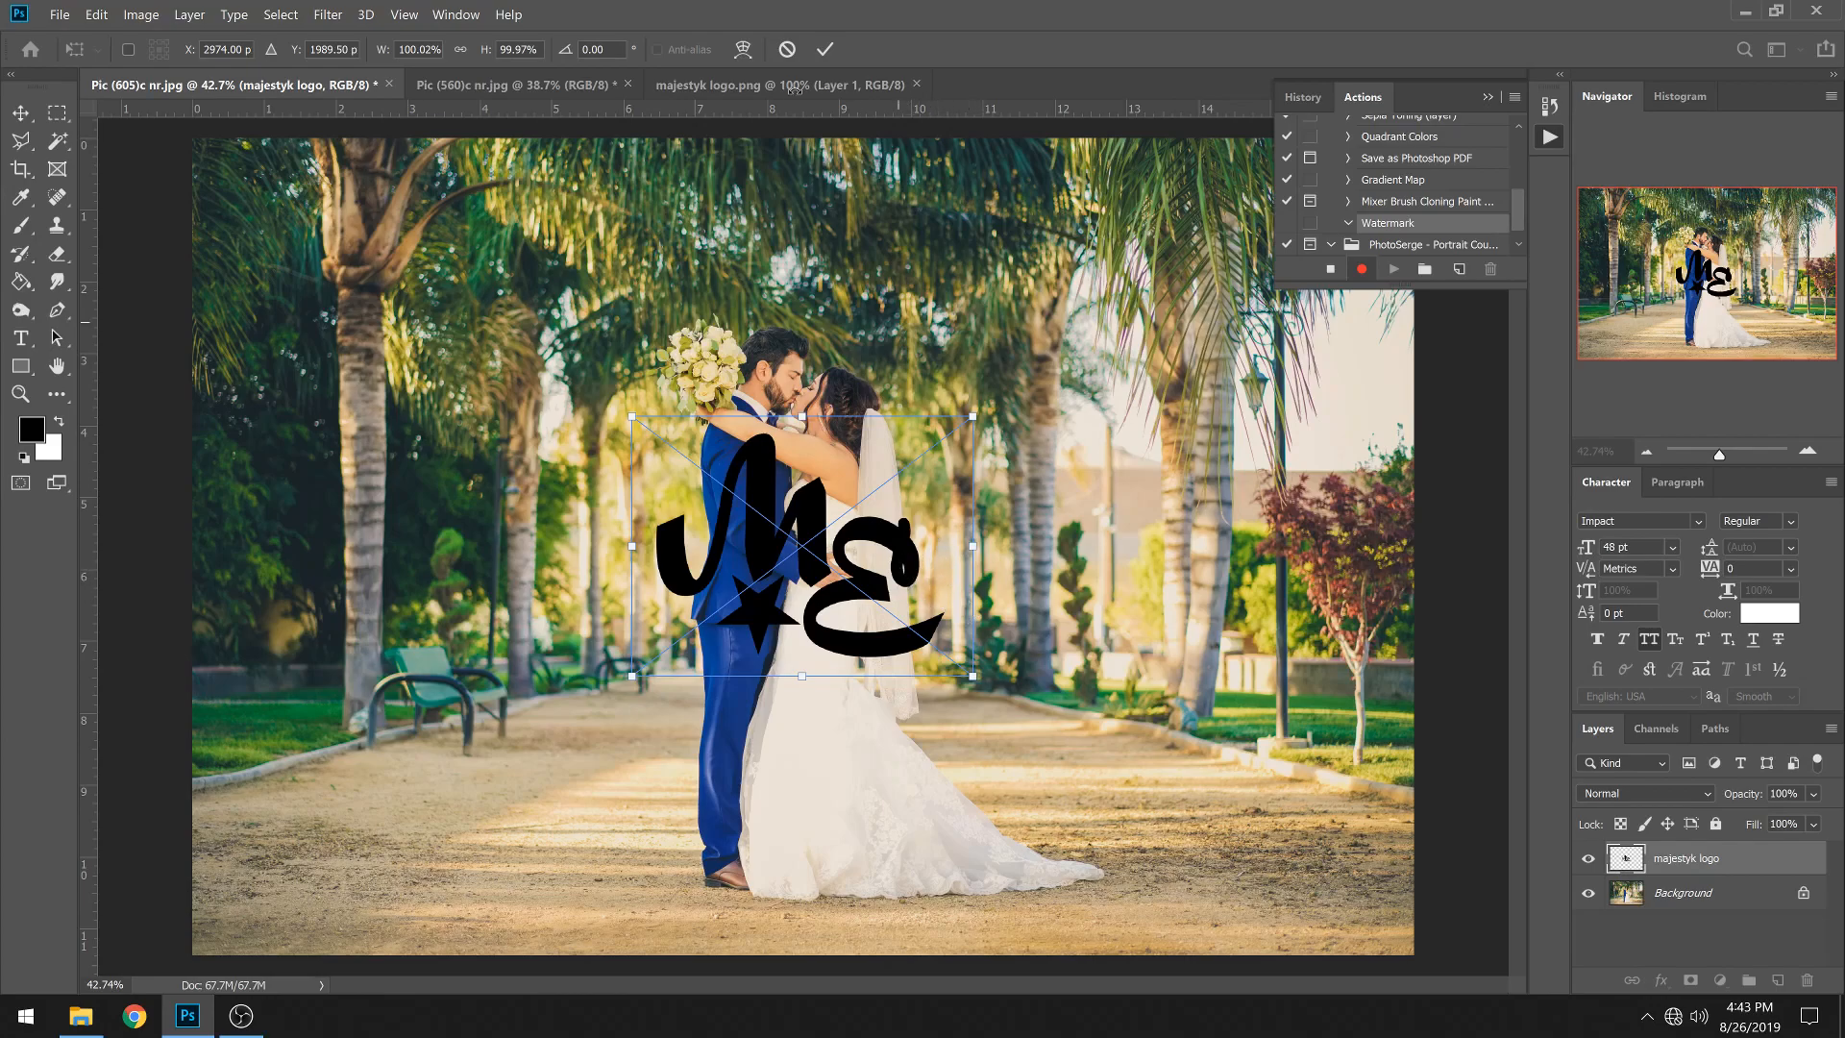
click(825, 49)
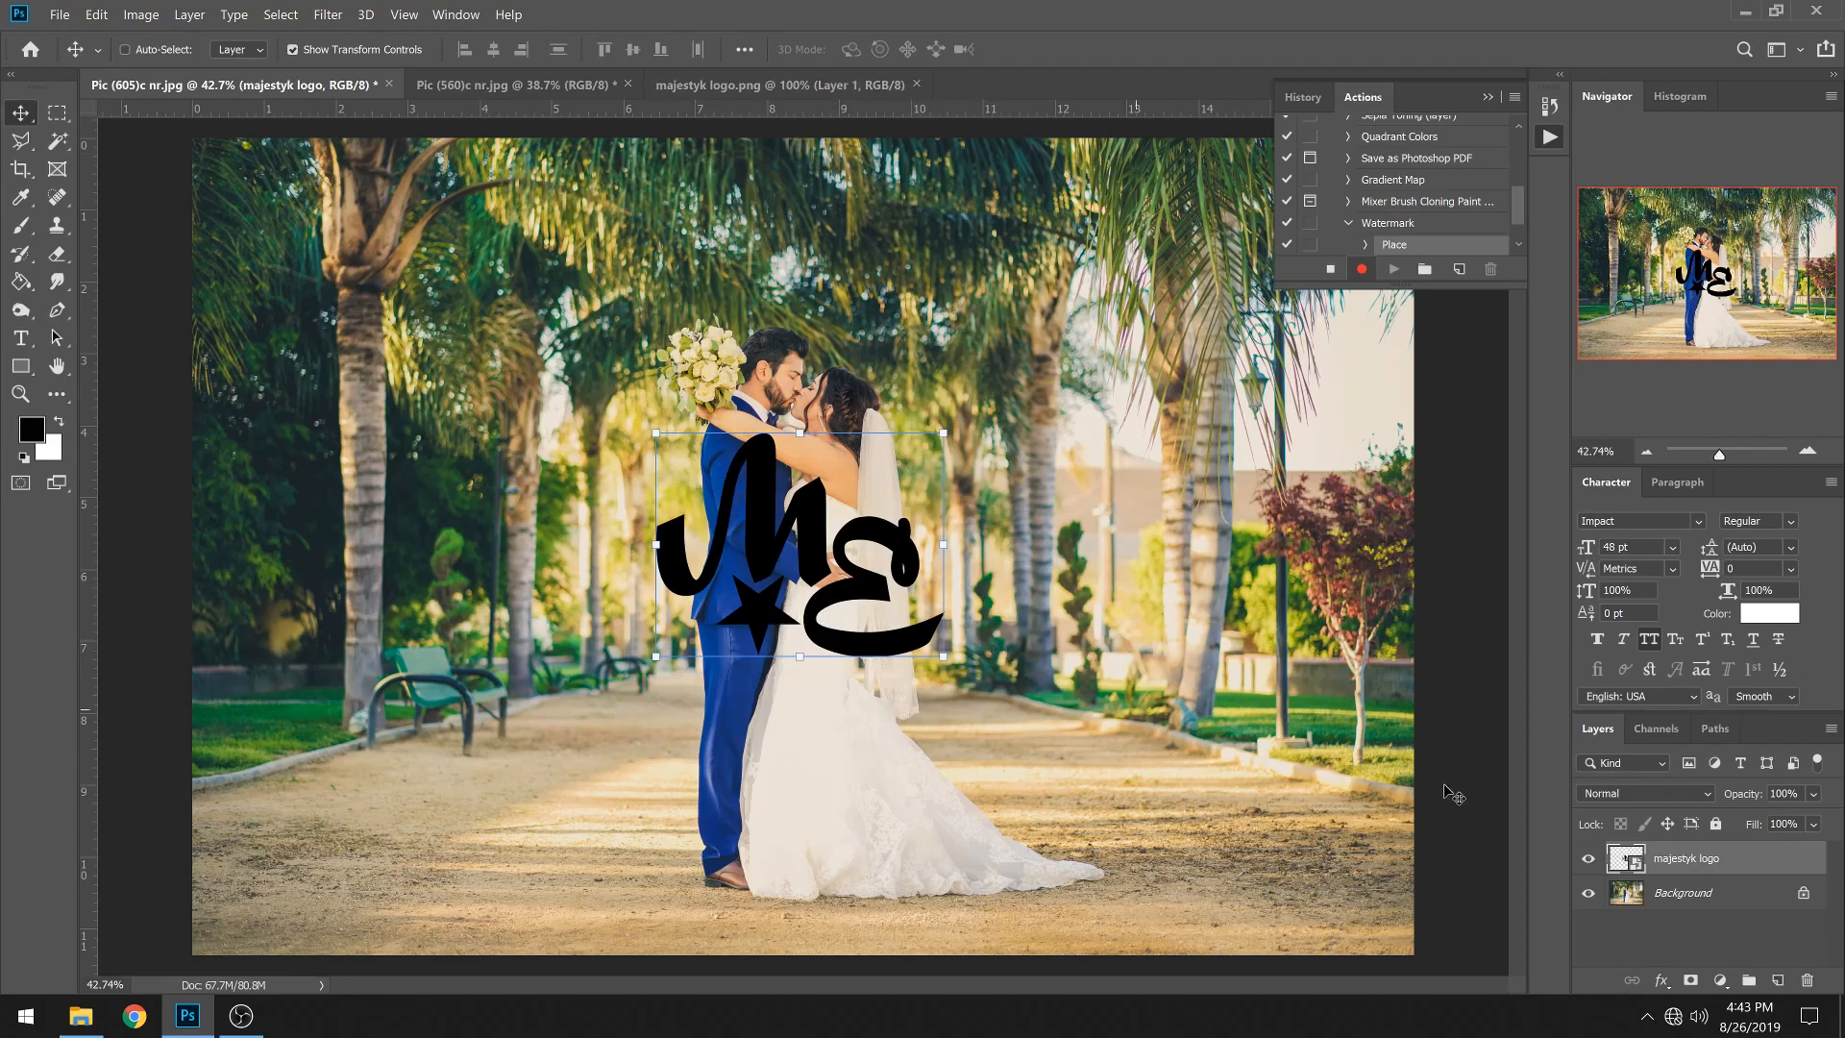
right_click(1697, 860)
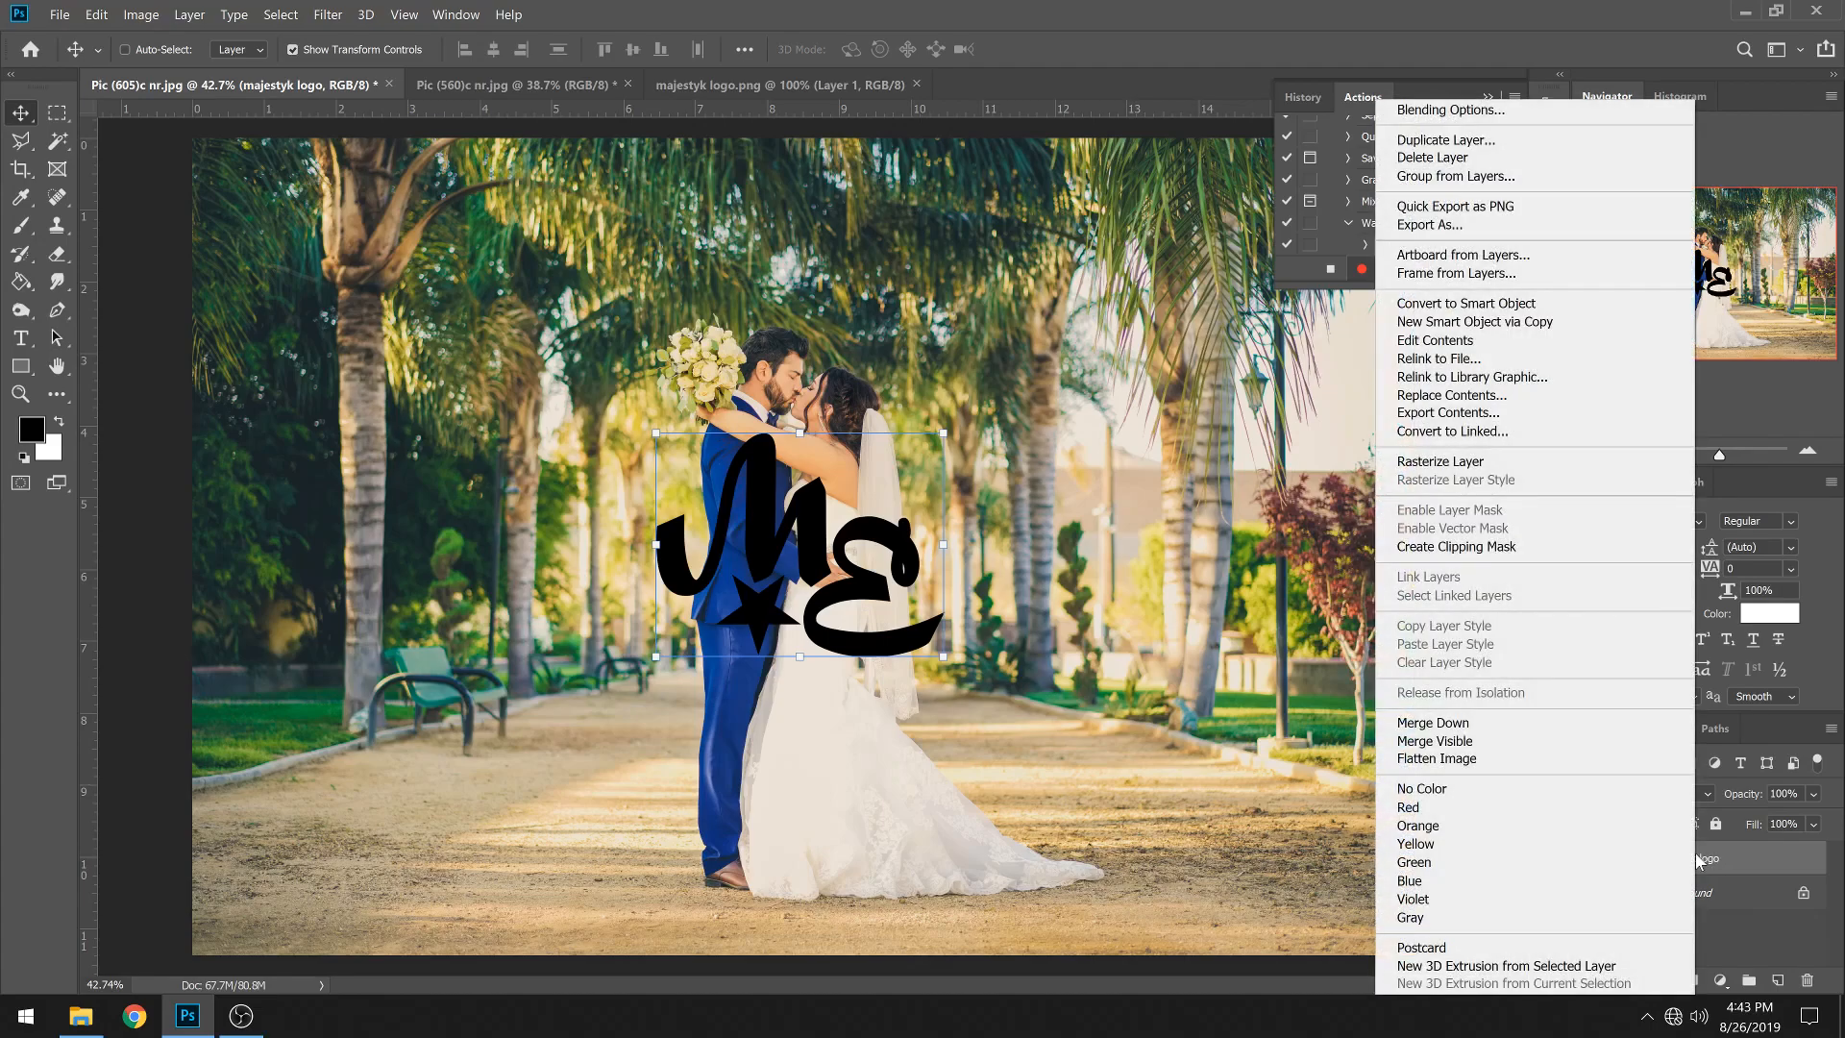
click(1445, 462)
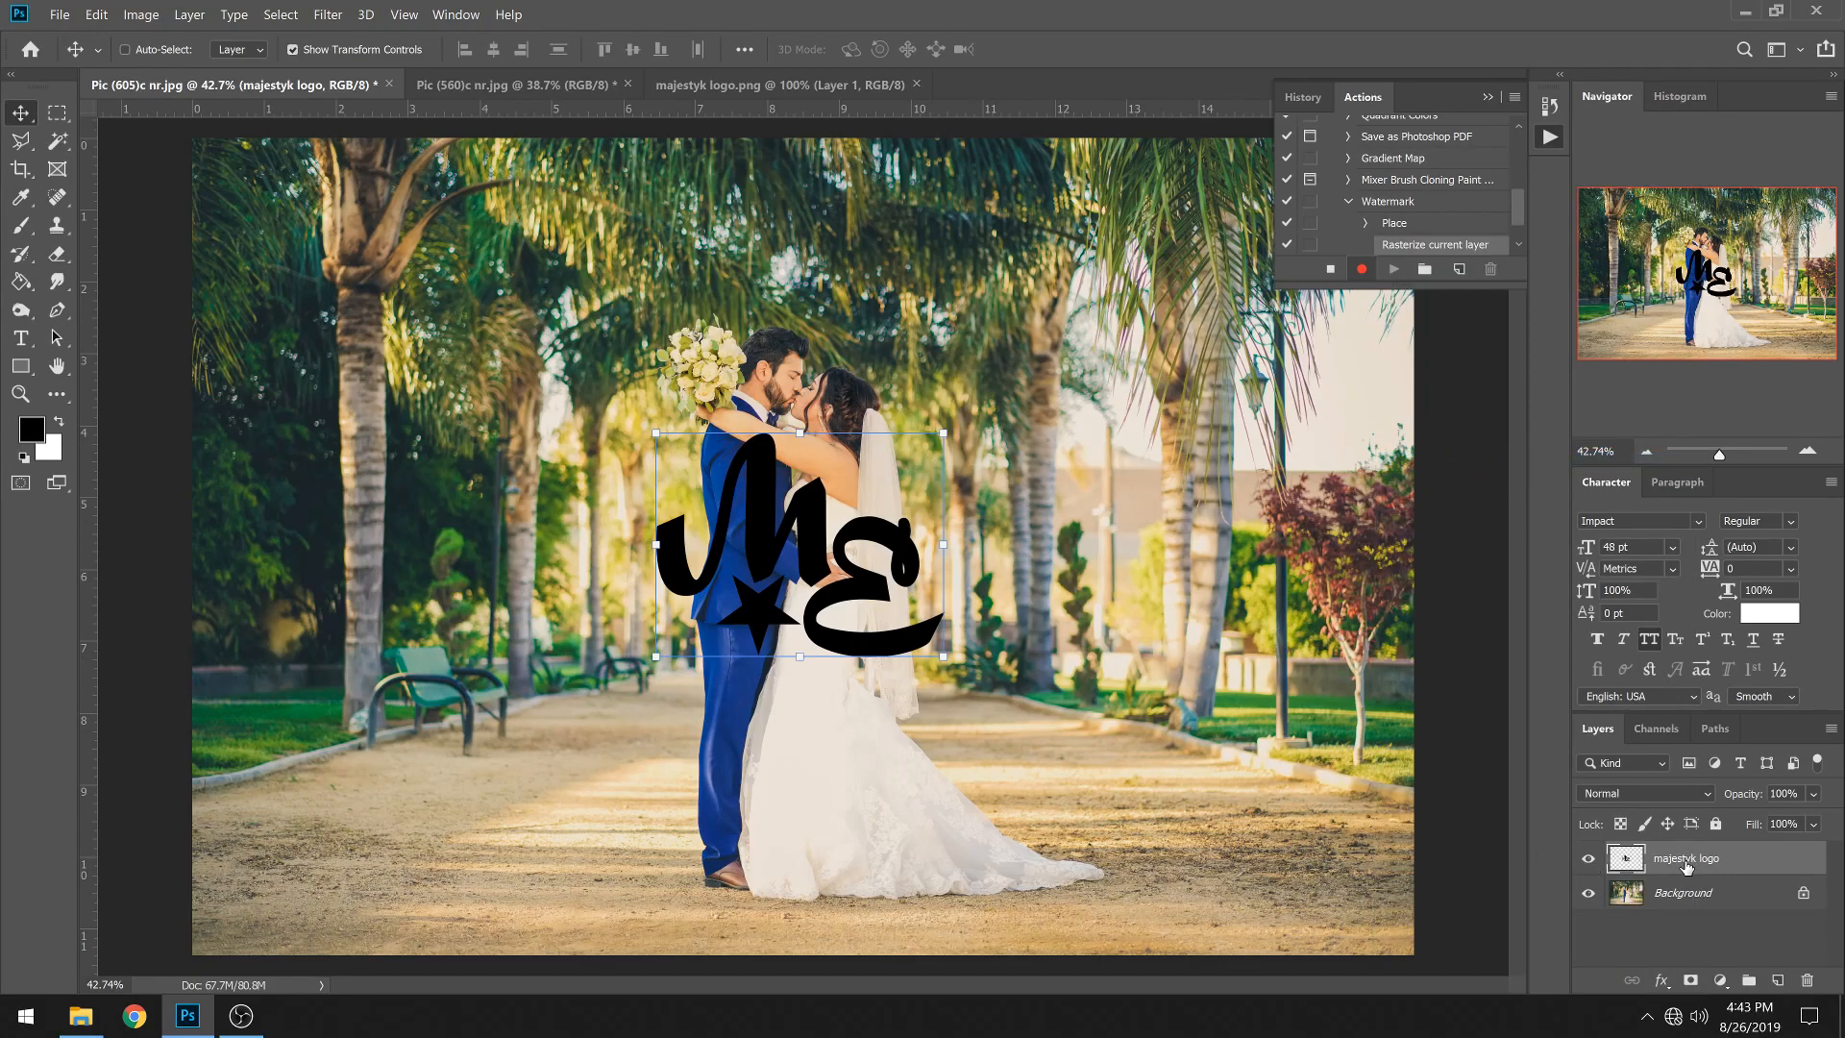
- Select the logo layer together with the Background and align them by their left and bottom edges
key(ctrl)
ctrl+click(1694, 897)
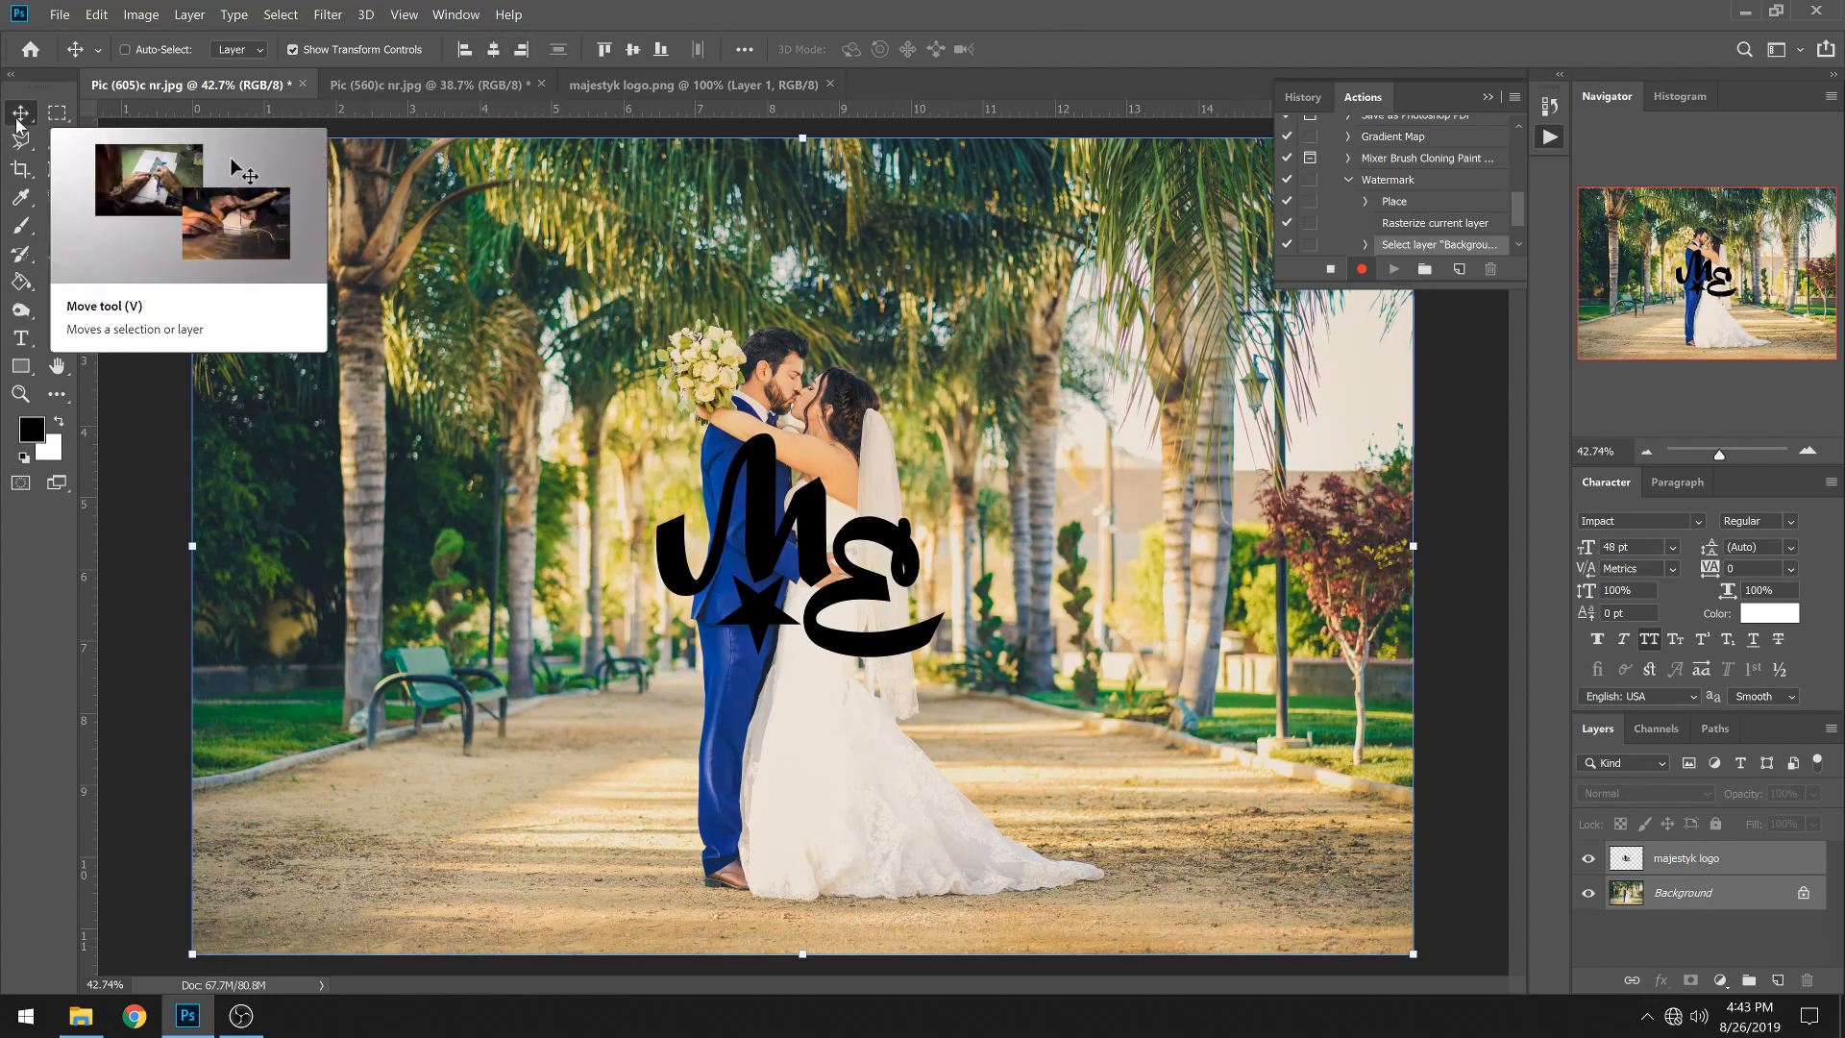
click(465, 52)
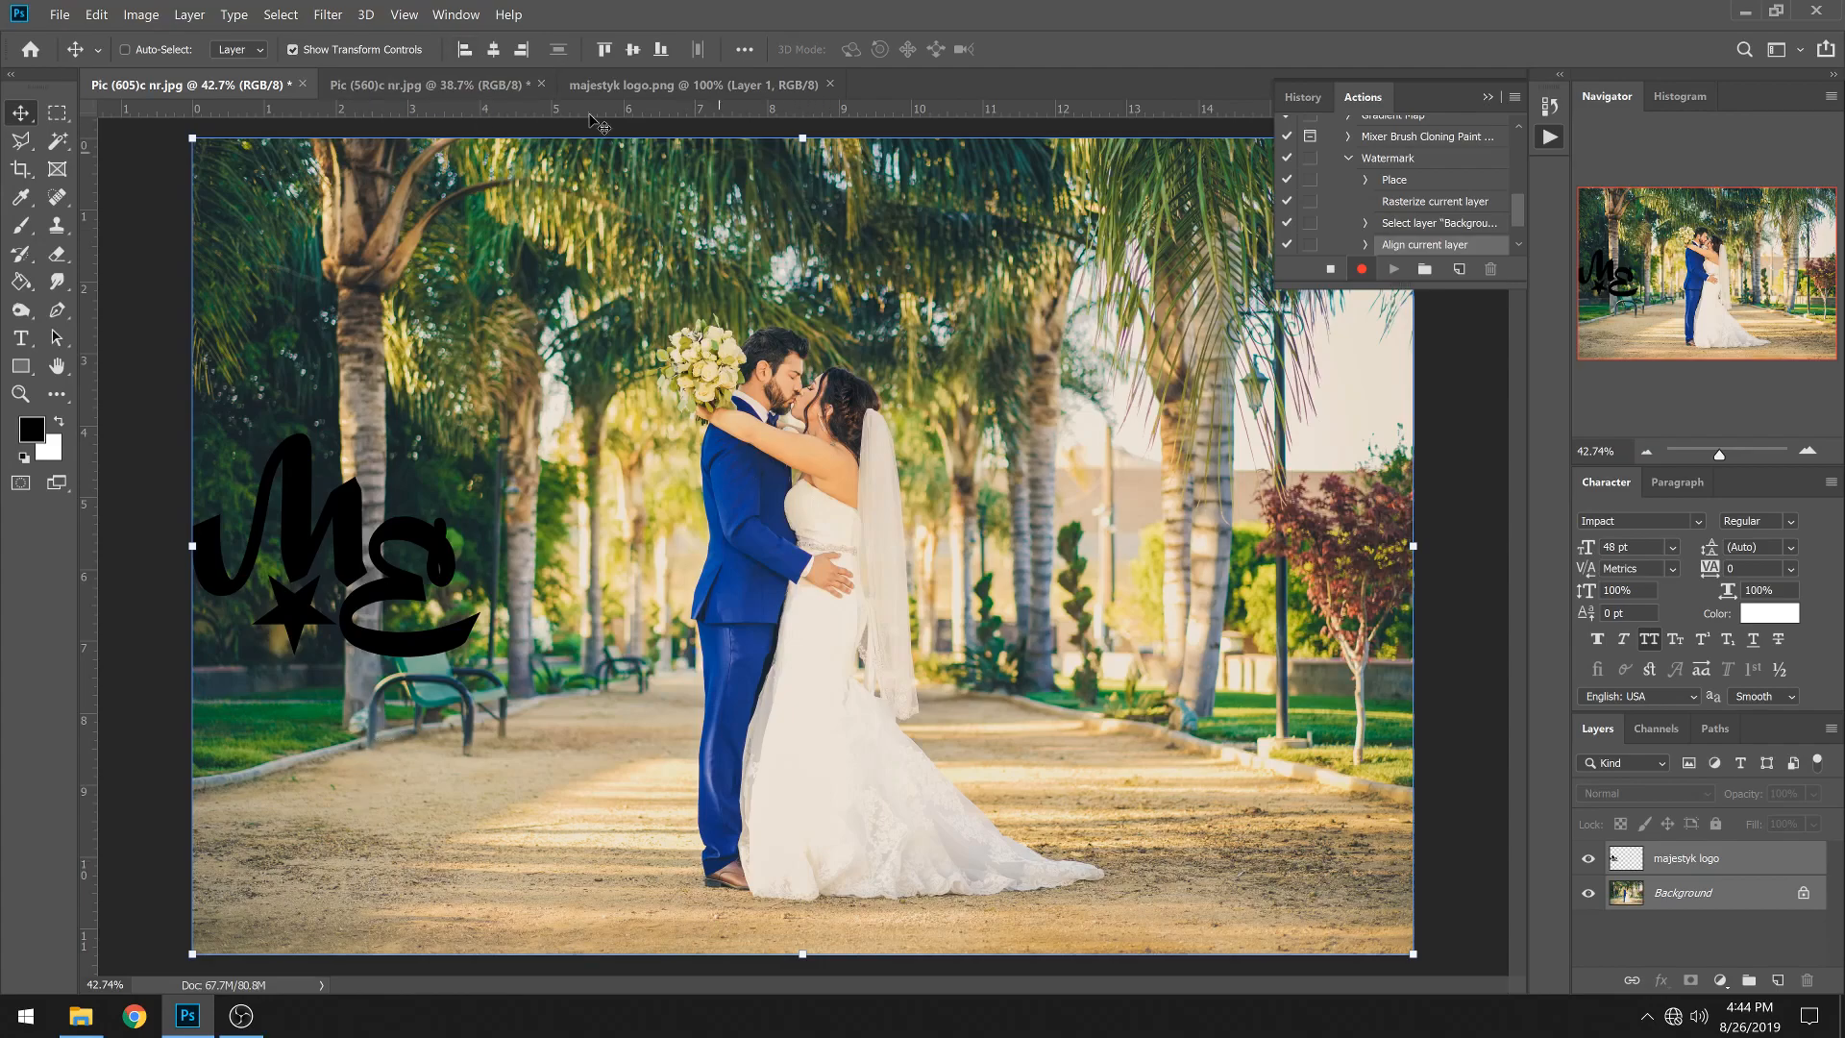
click(661, 52)
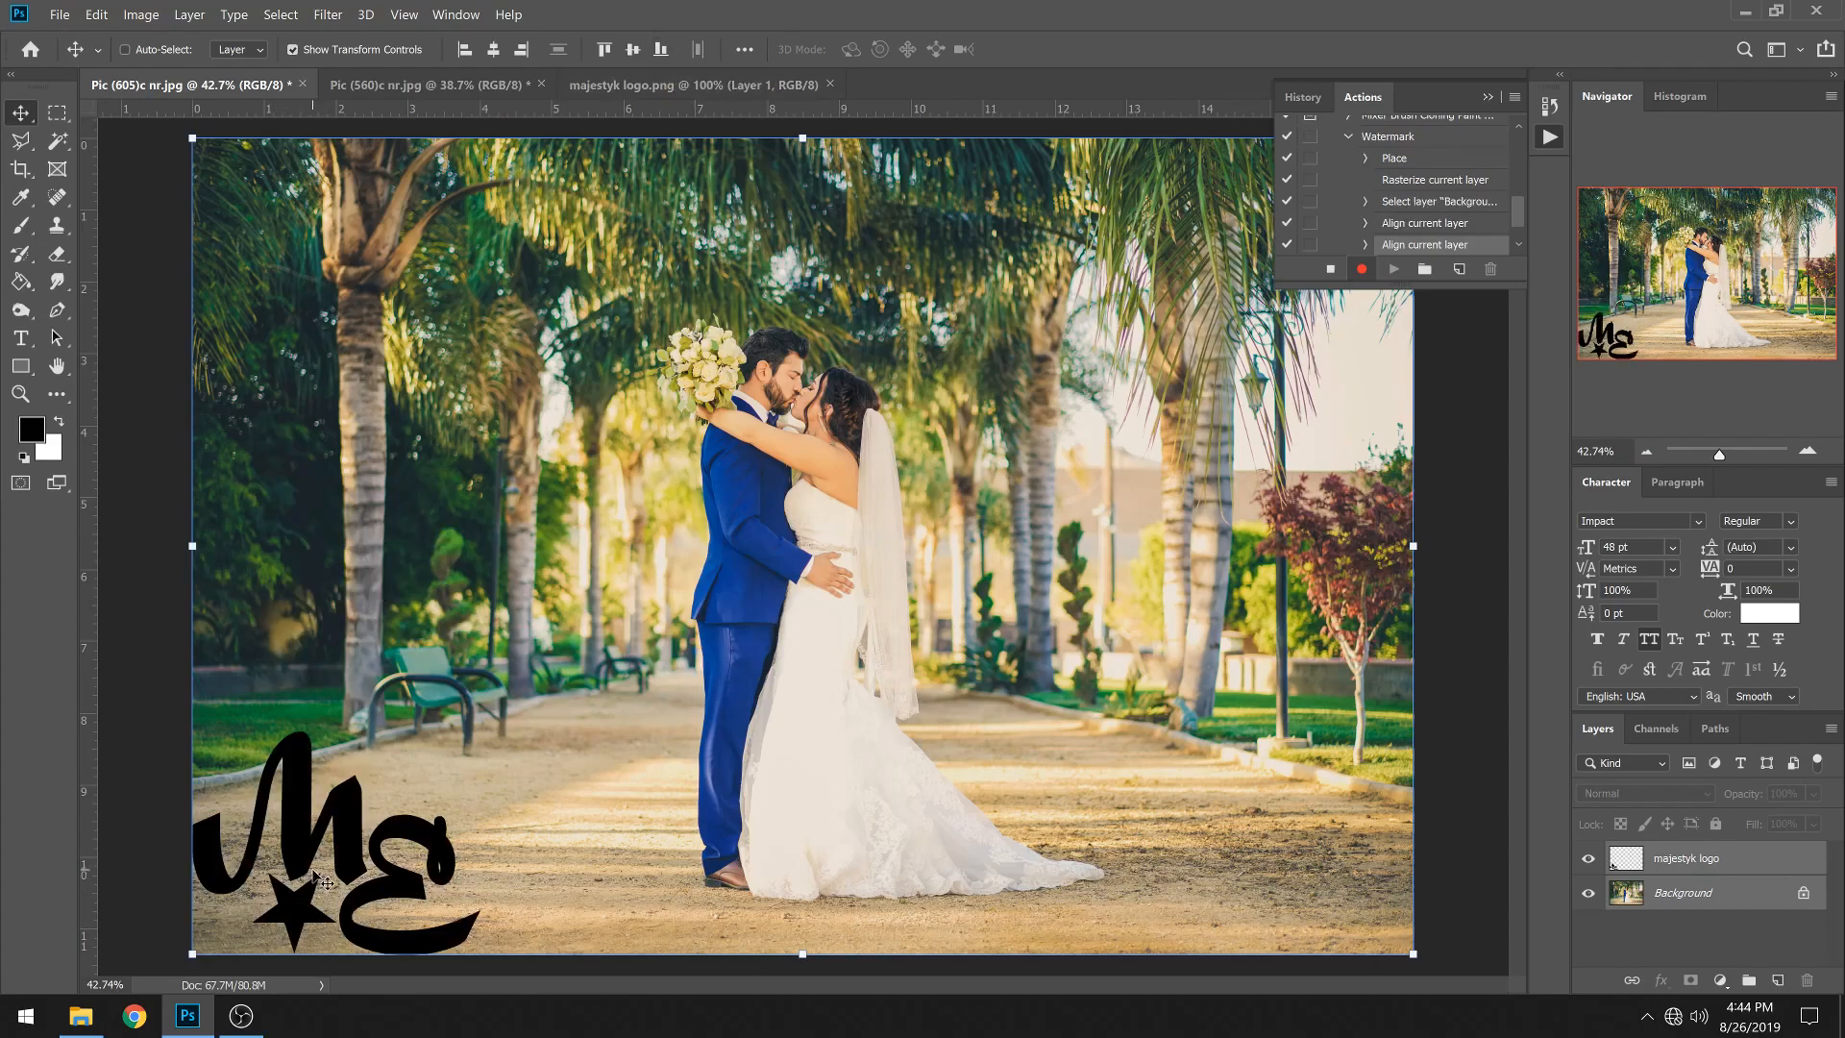
- Give the majestyk logo layer a white Color Overlay and a black Multiply Drop Shadow at a 120° angle with slightly increased opacity
click(1686, 869)
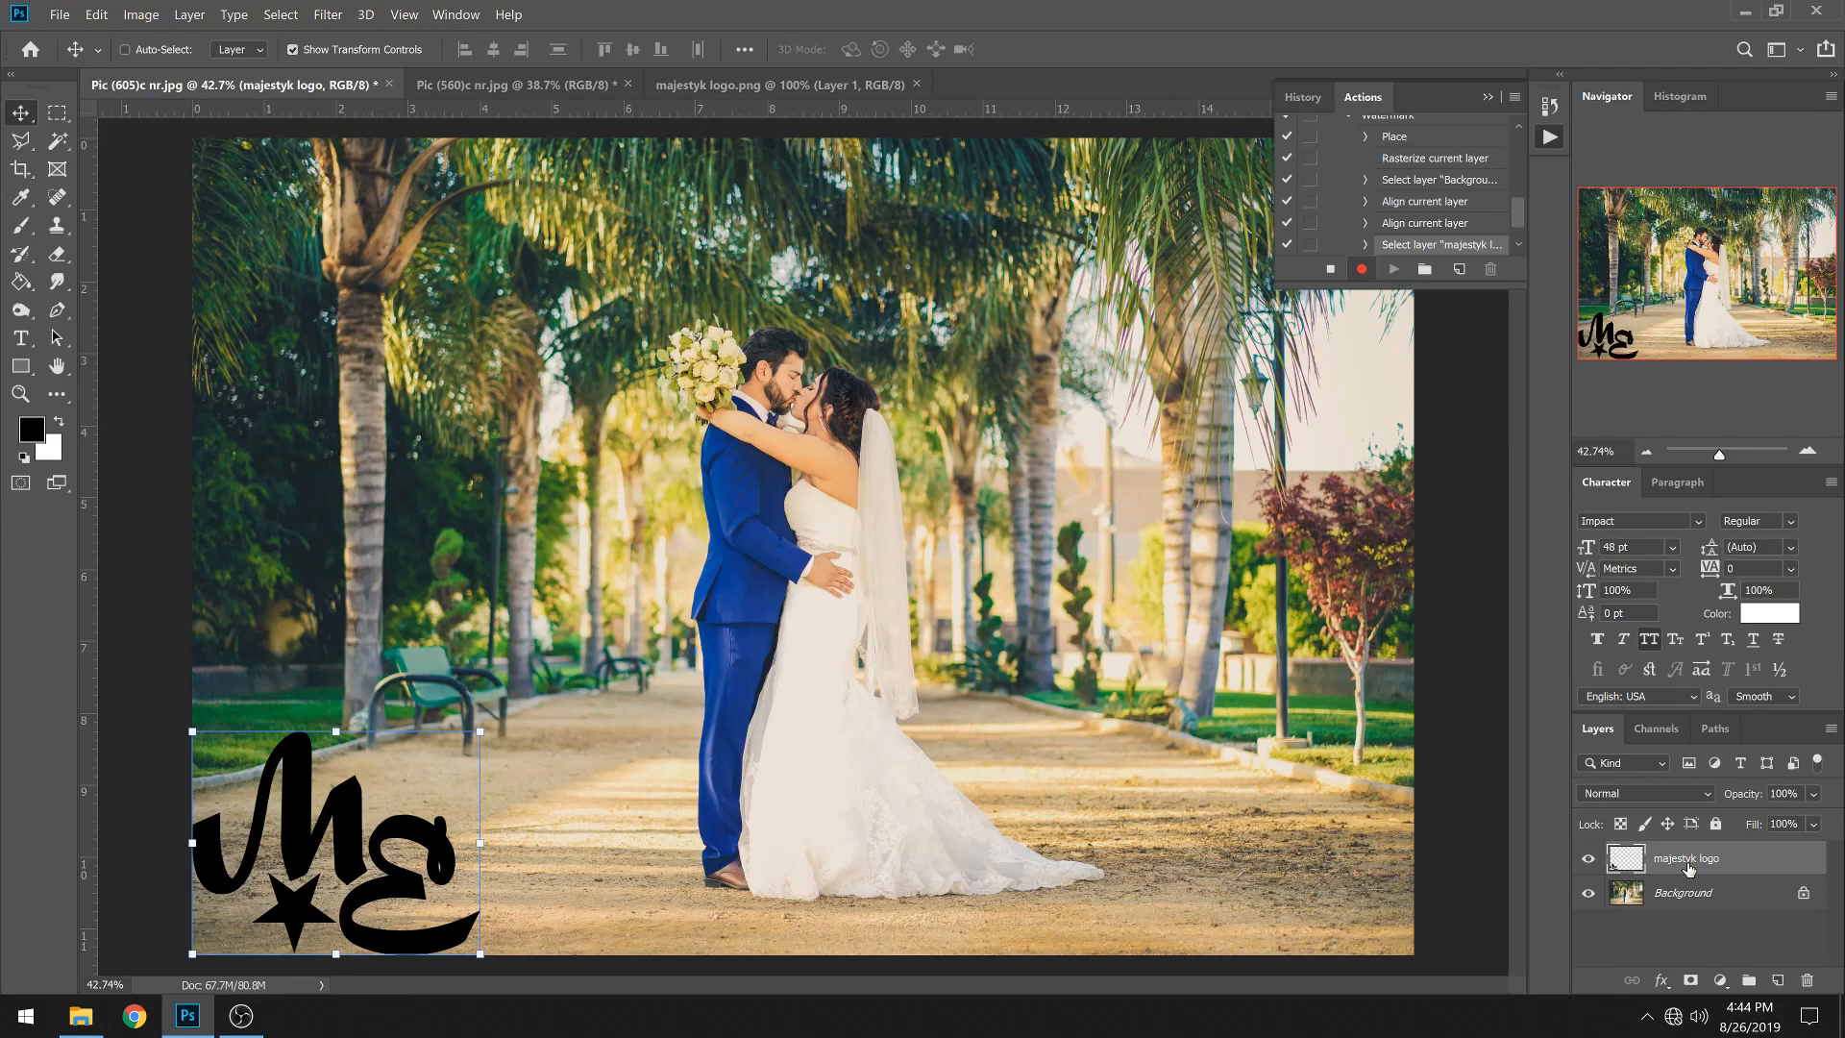
right_click(1689, 868)
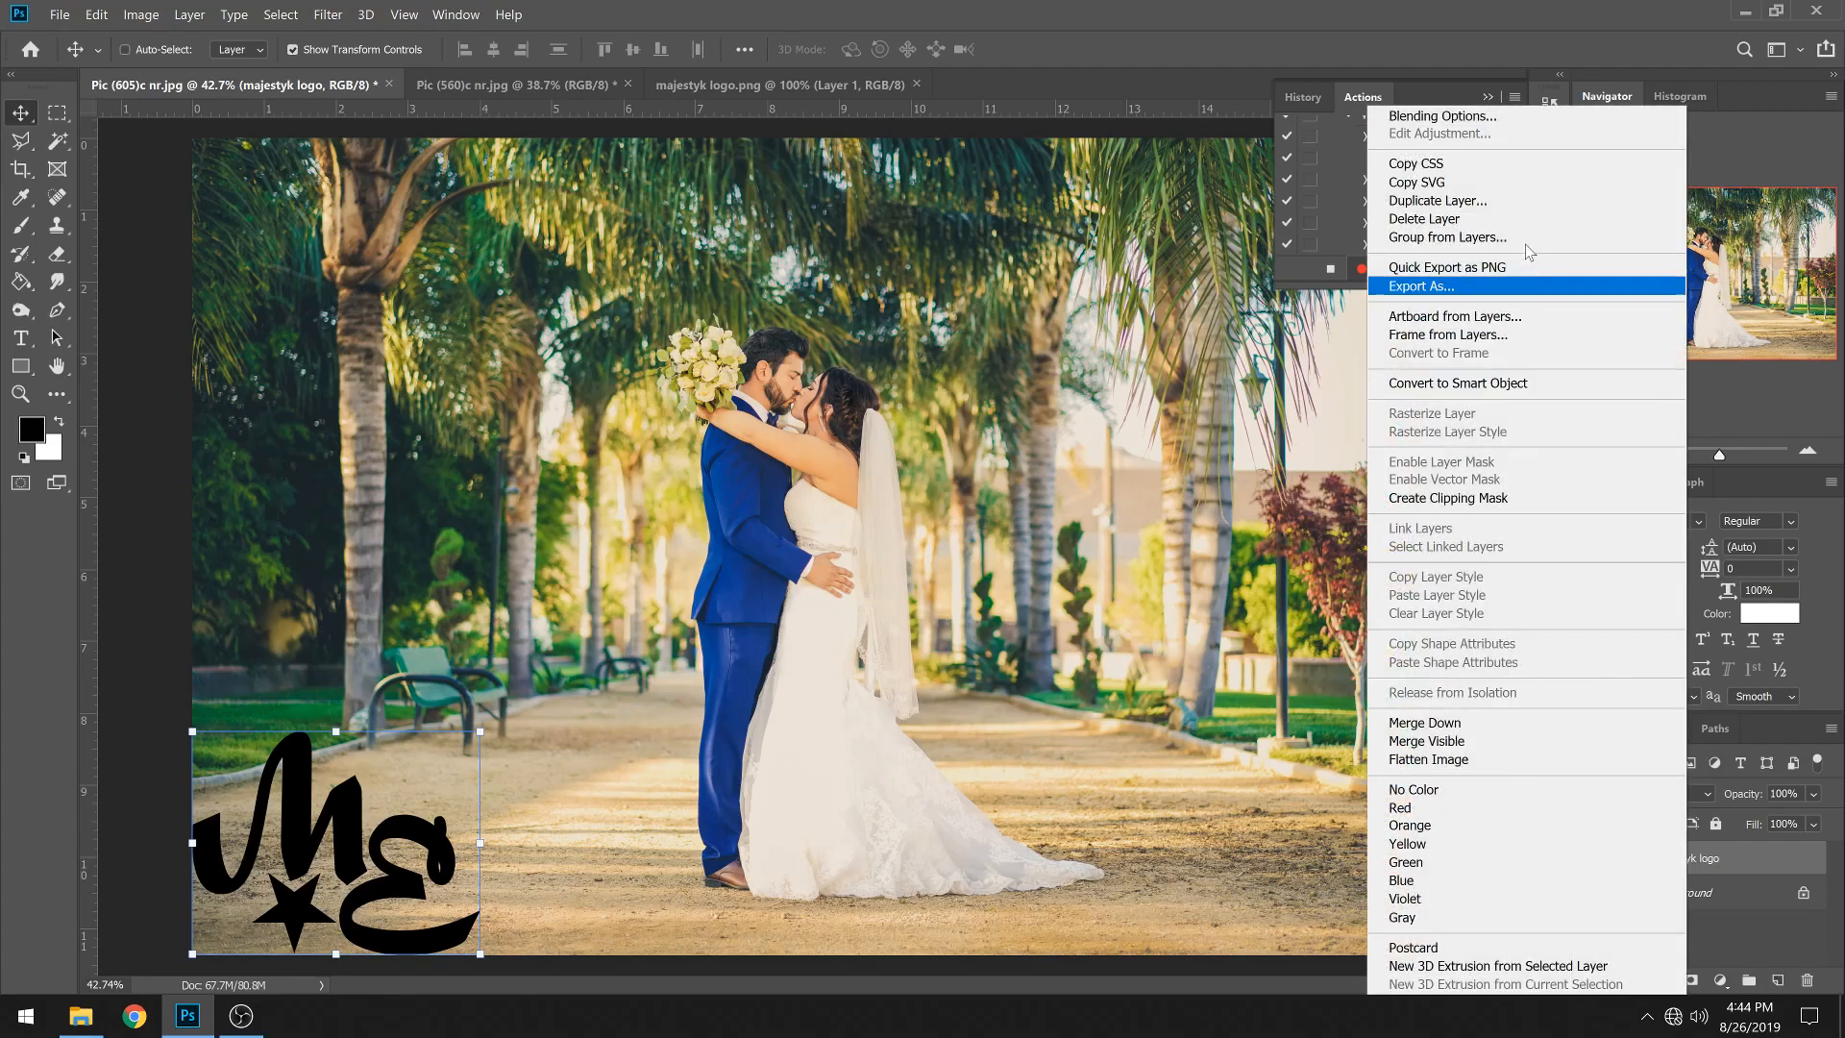
click(1494, 117)
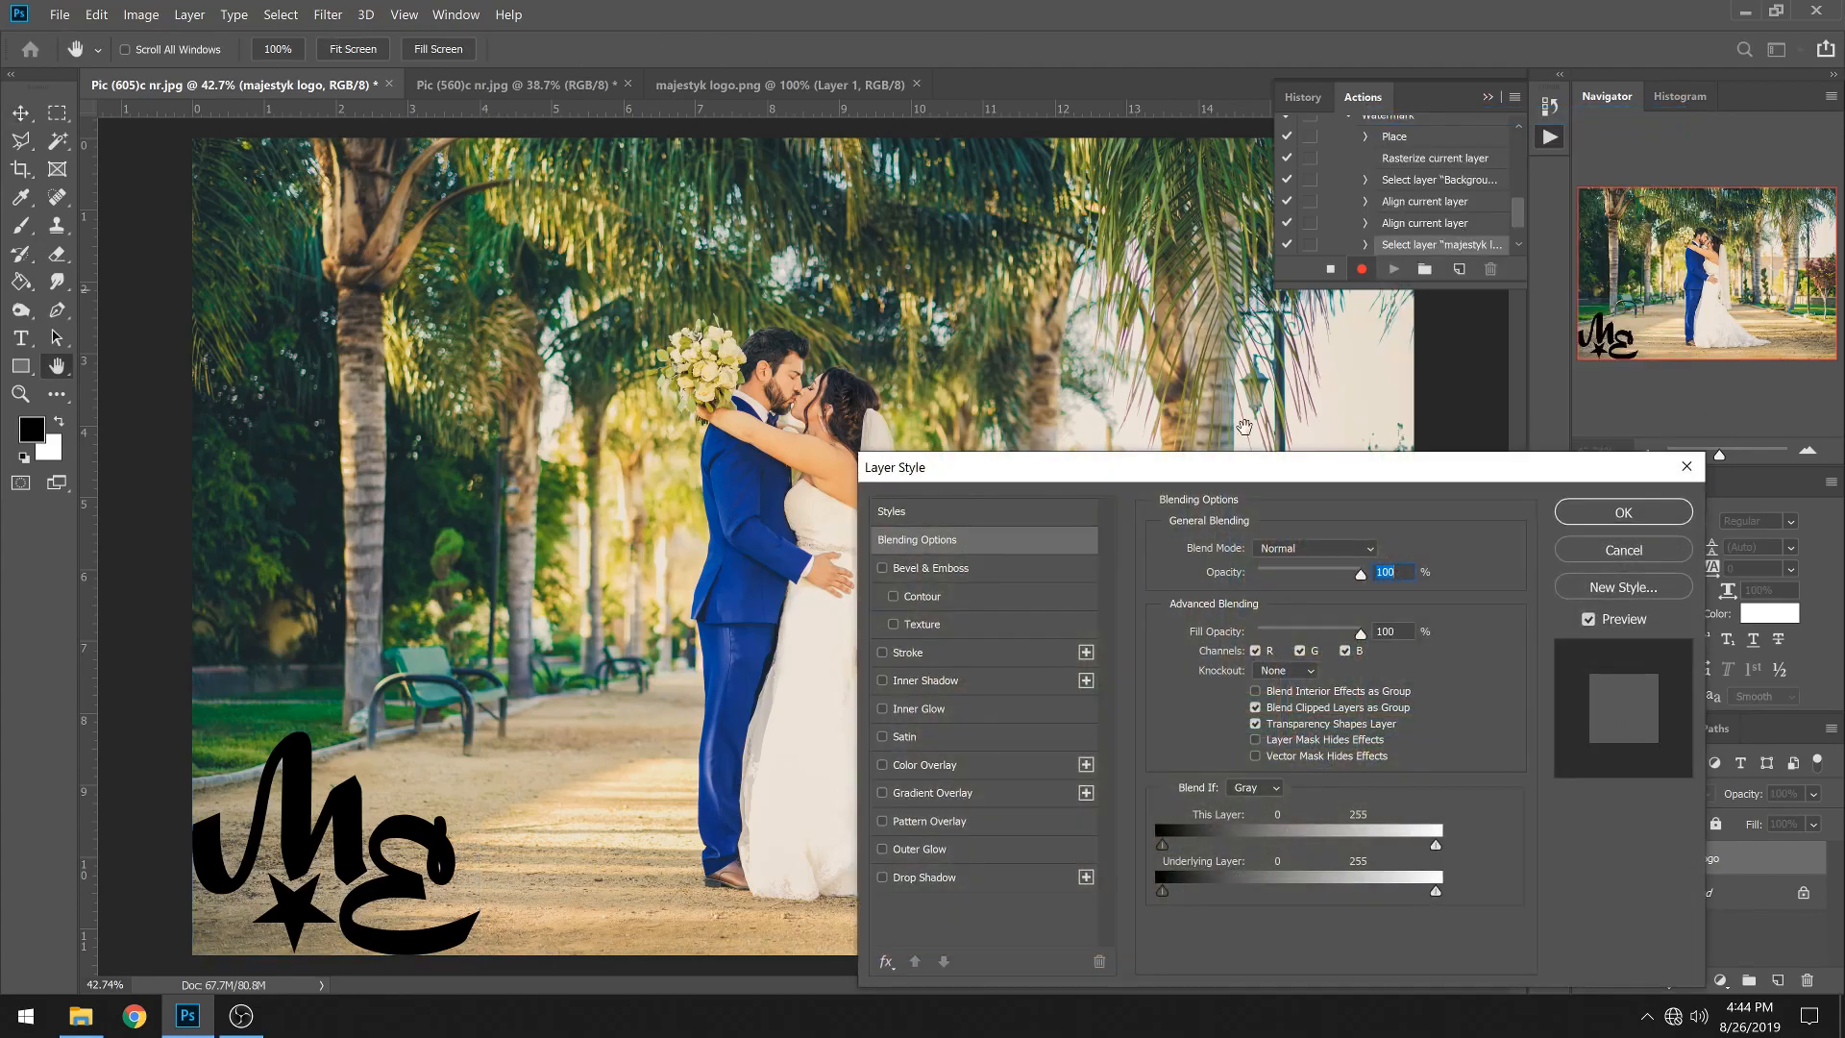
click(913, 765)
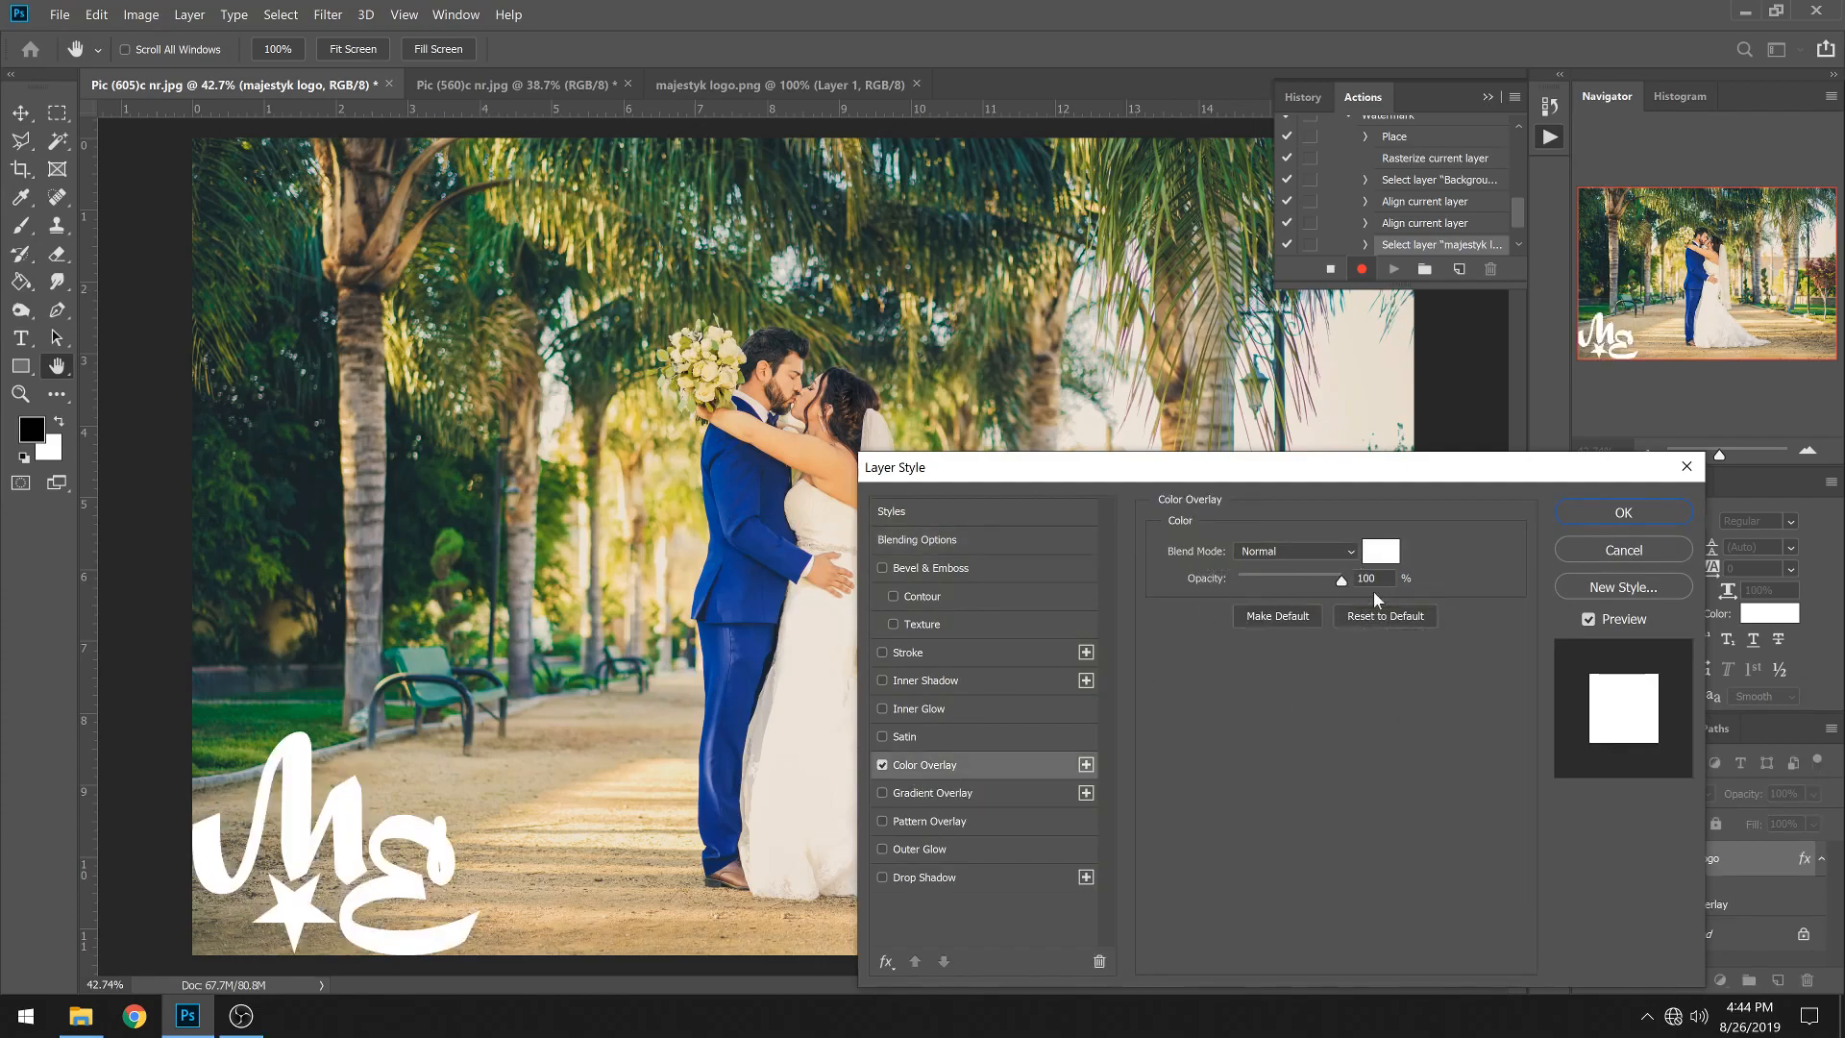
click(943, 879)
click(1295, 612)
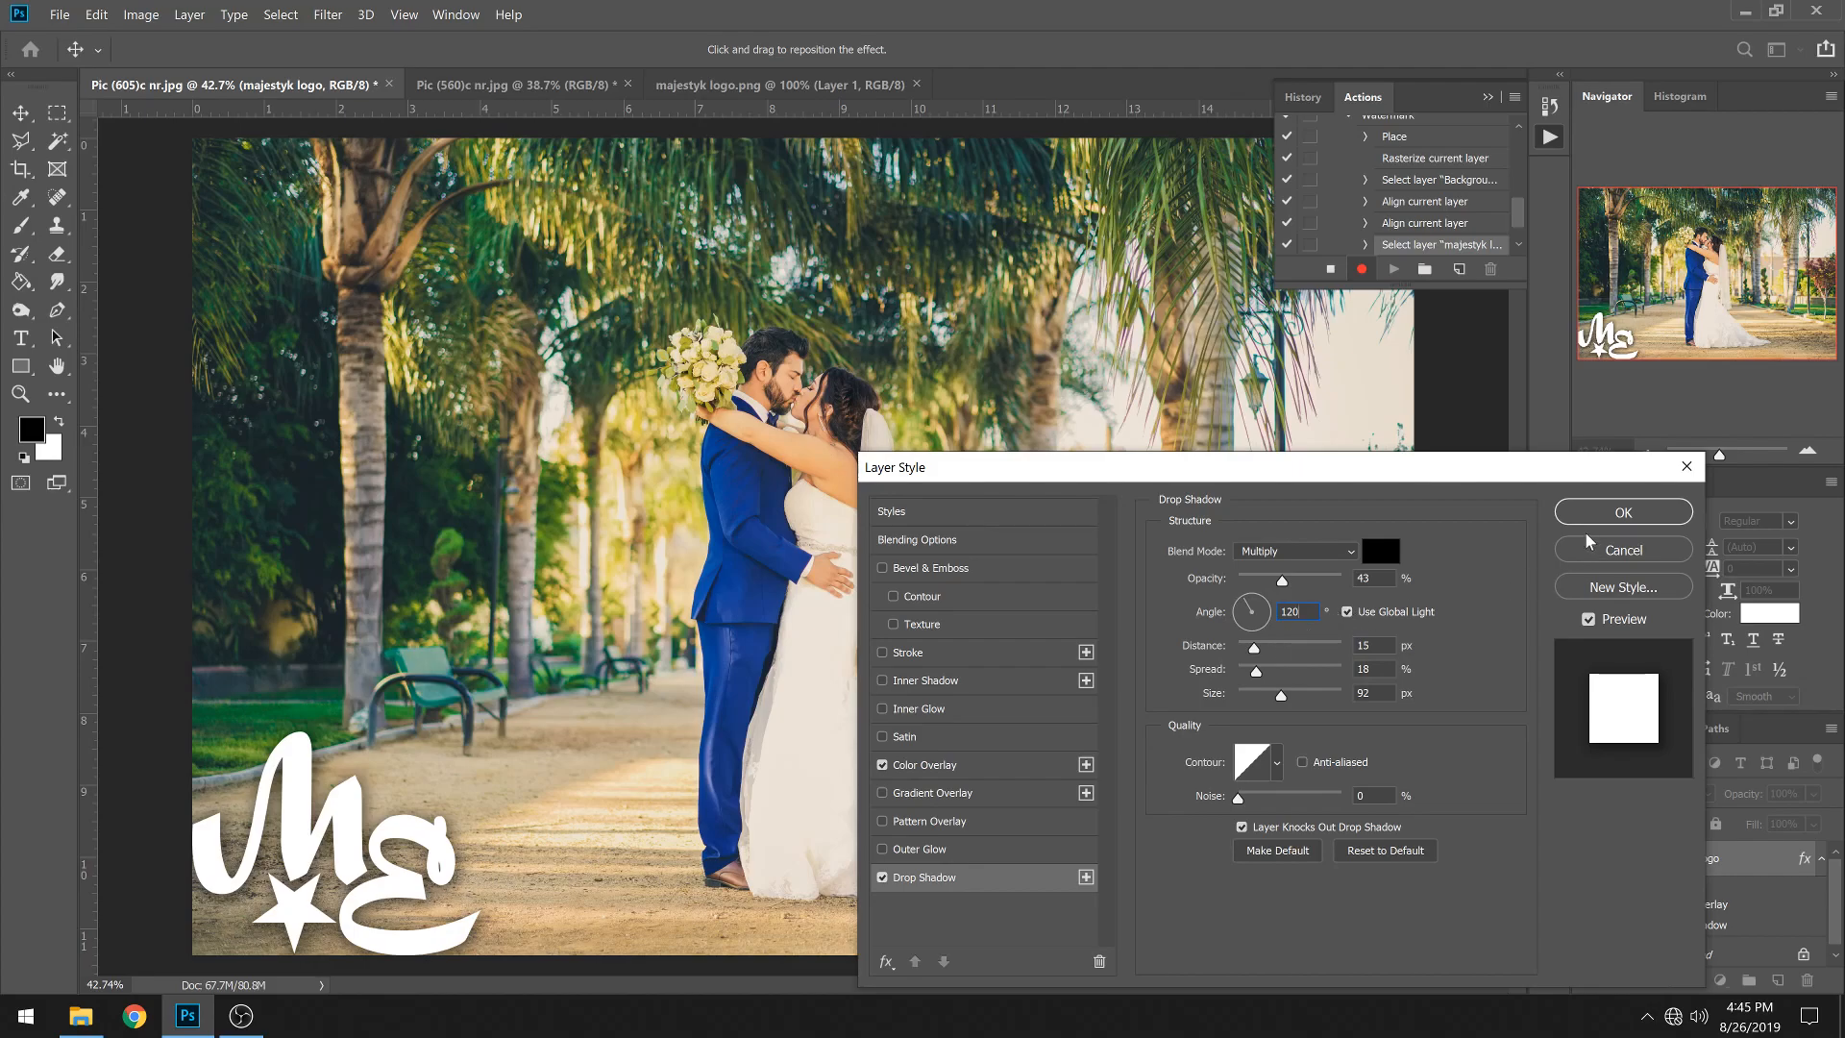
mouse_move(1282, 580)
mouse_down()
mouse_move(1328, 583)
mouse_move(1295, 583)
mouse_up()
click(1617, 514)
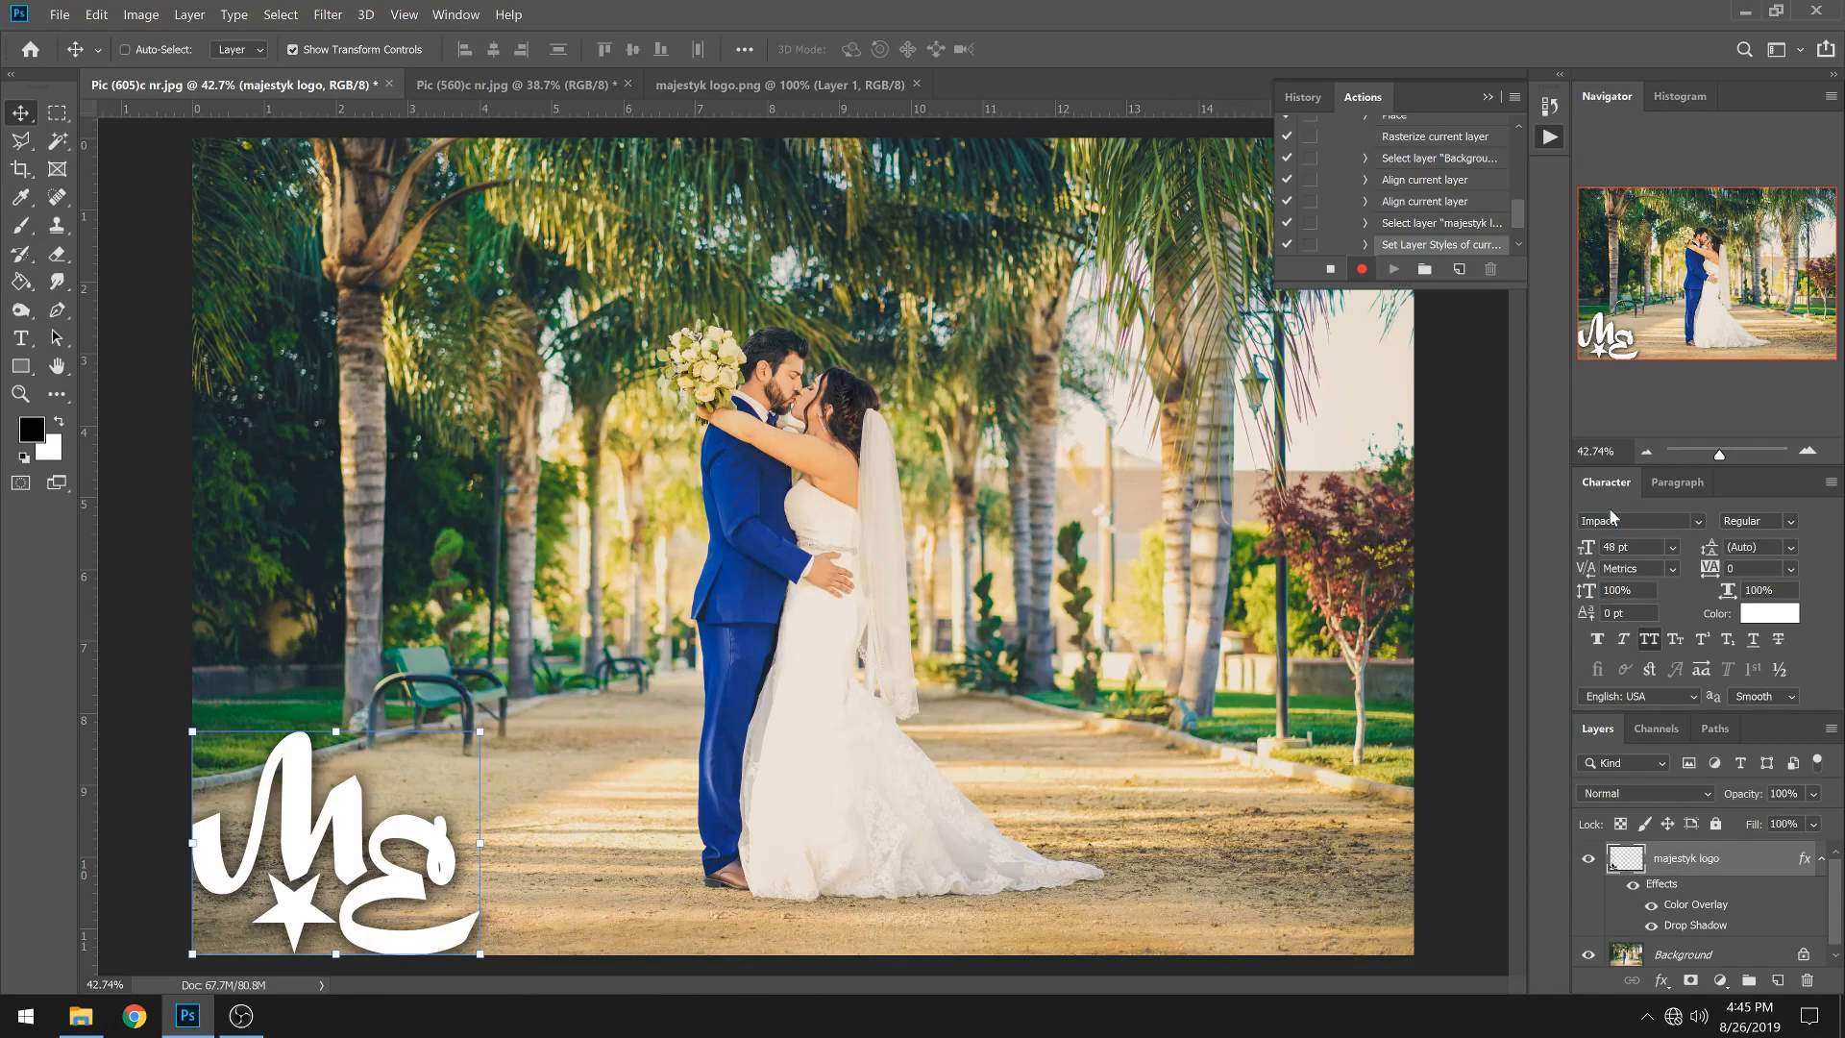
- Scale the logo proportionally to about 35.5%, keeping it in the photo's lower-left corner, and stop recording the action
click(480, 730)
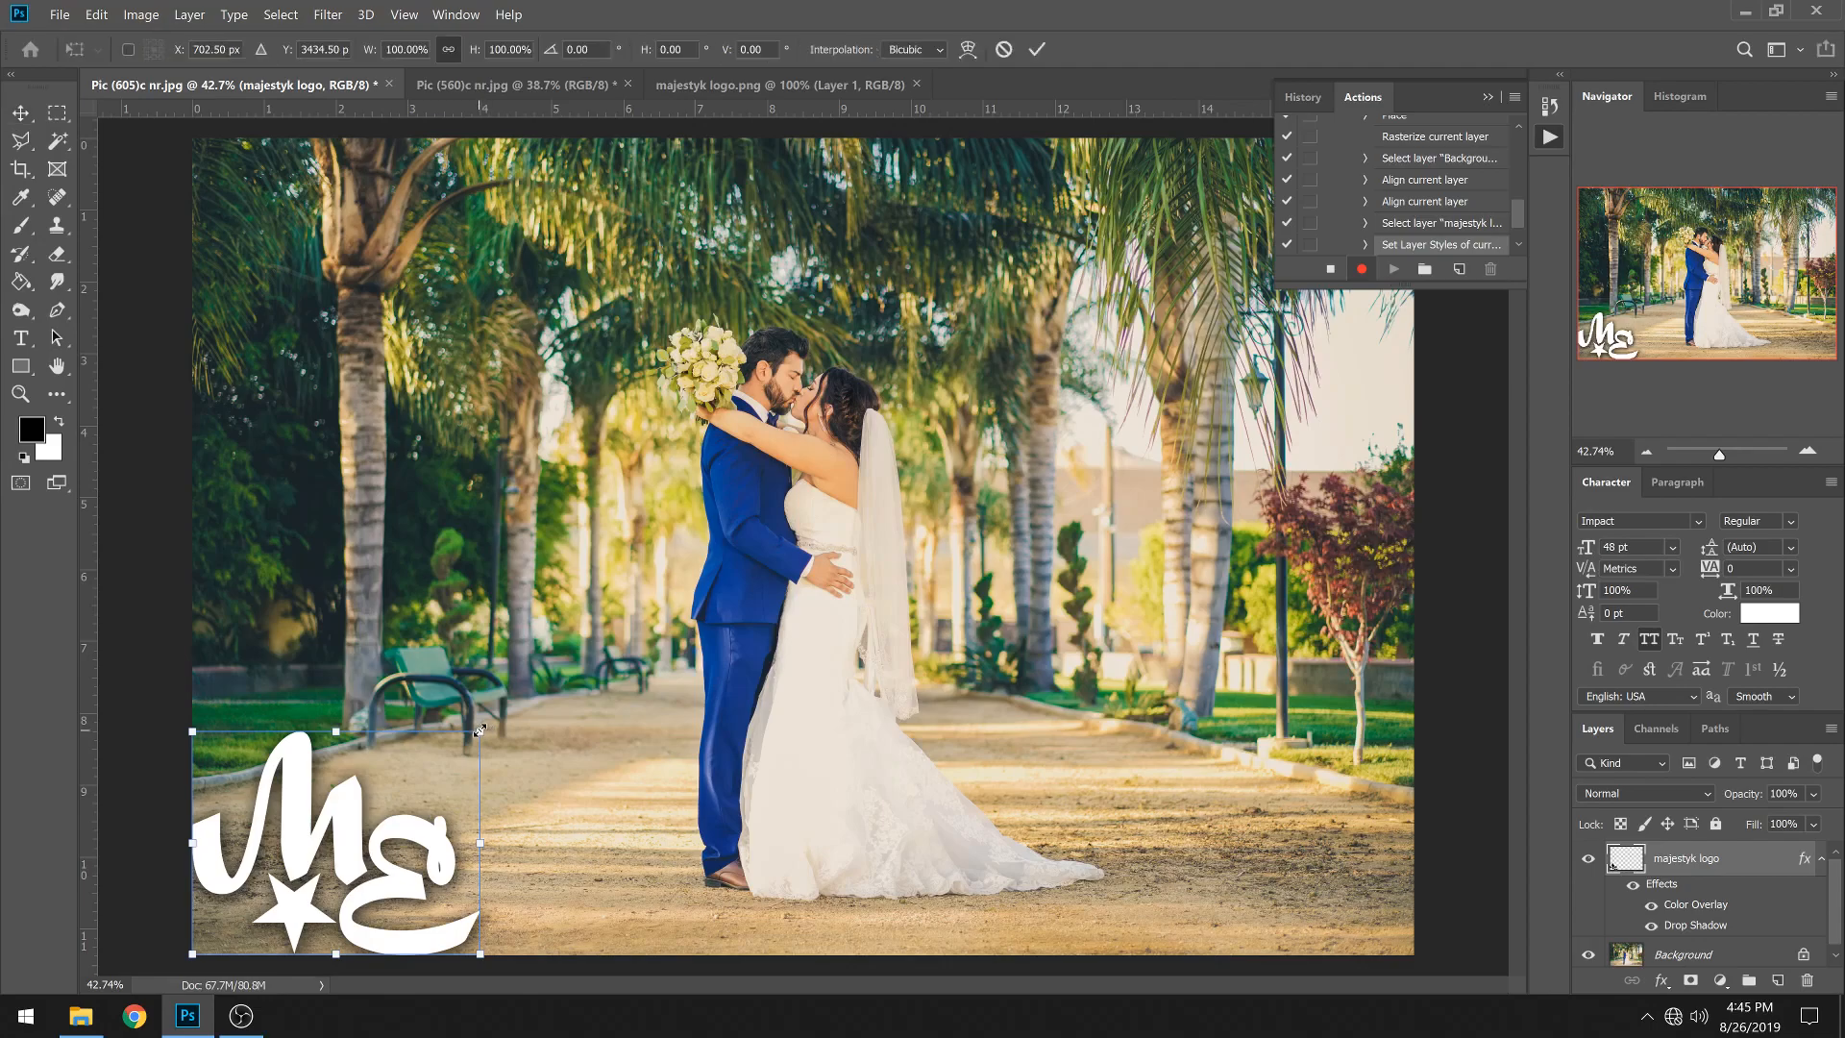
click(447, 50)
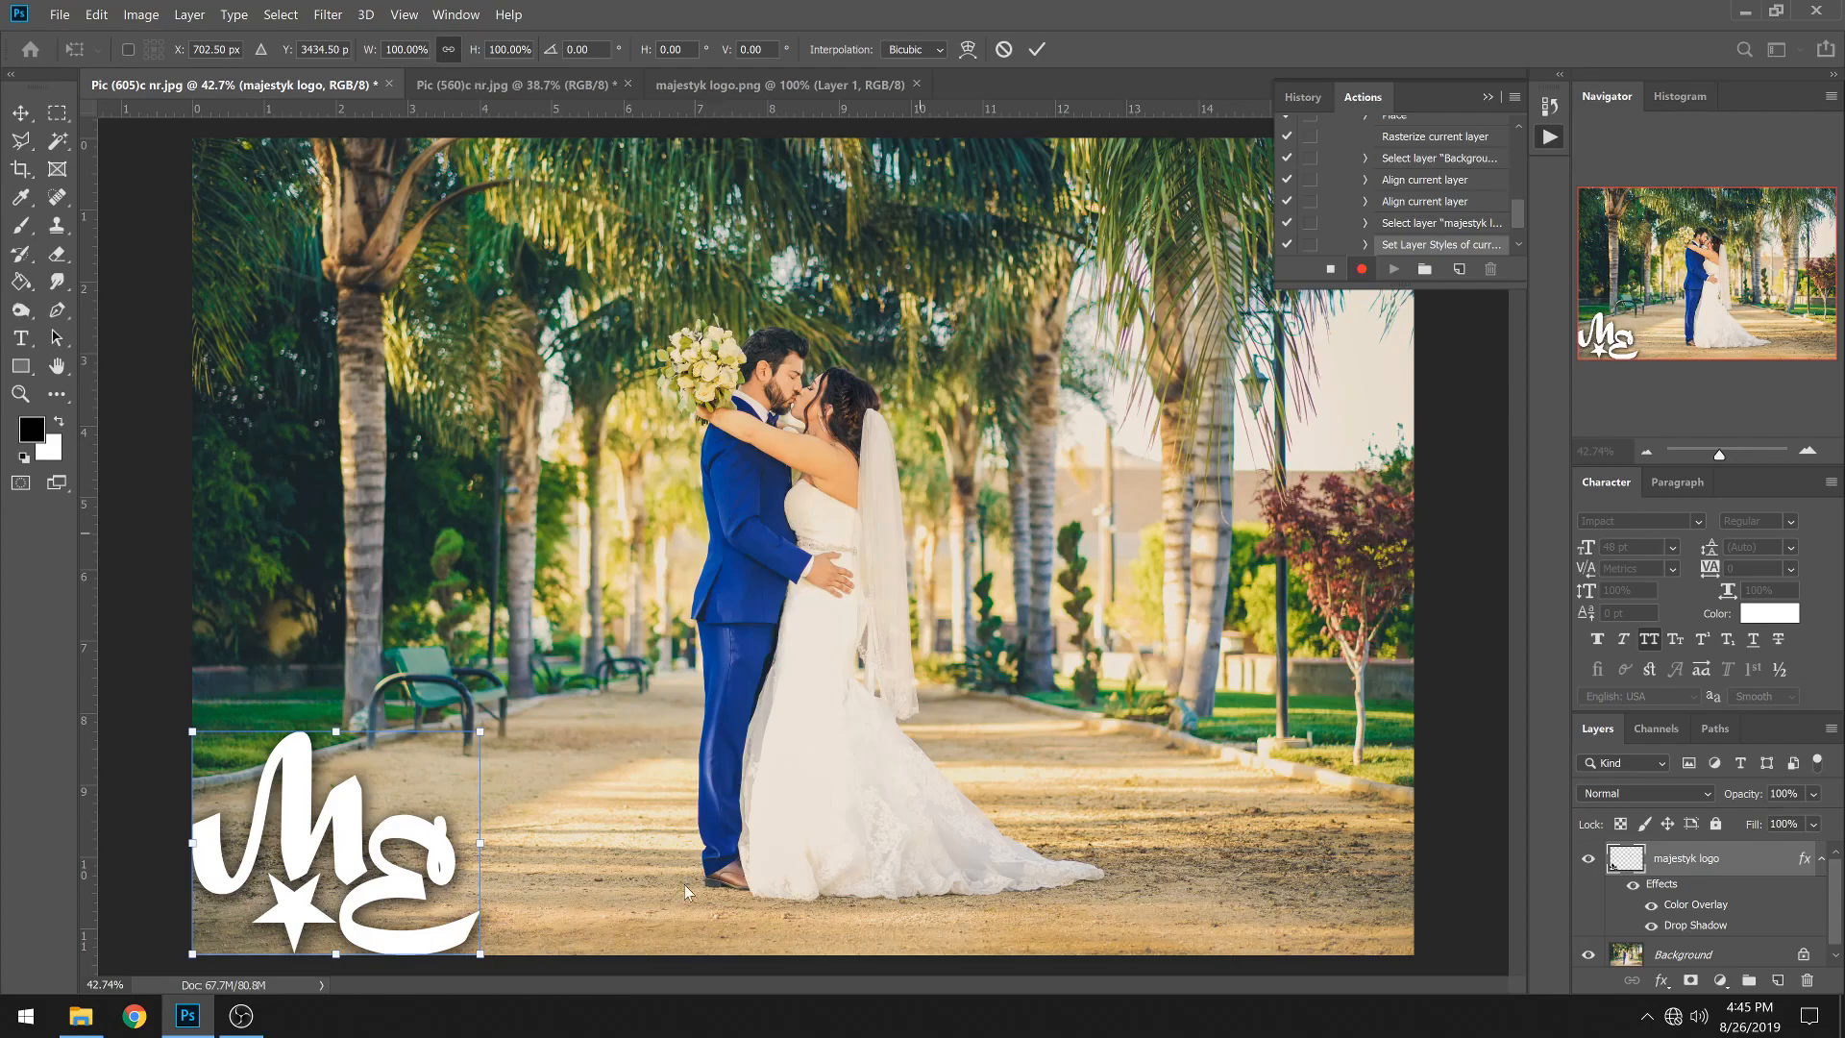
drag(484, 730, 309, 890)
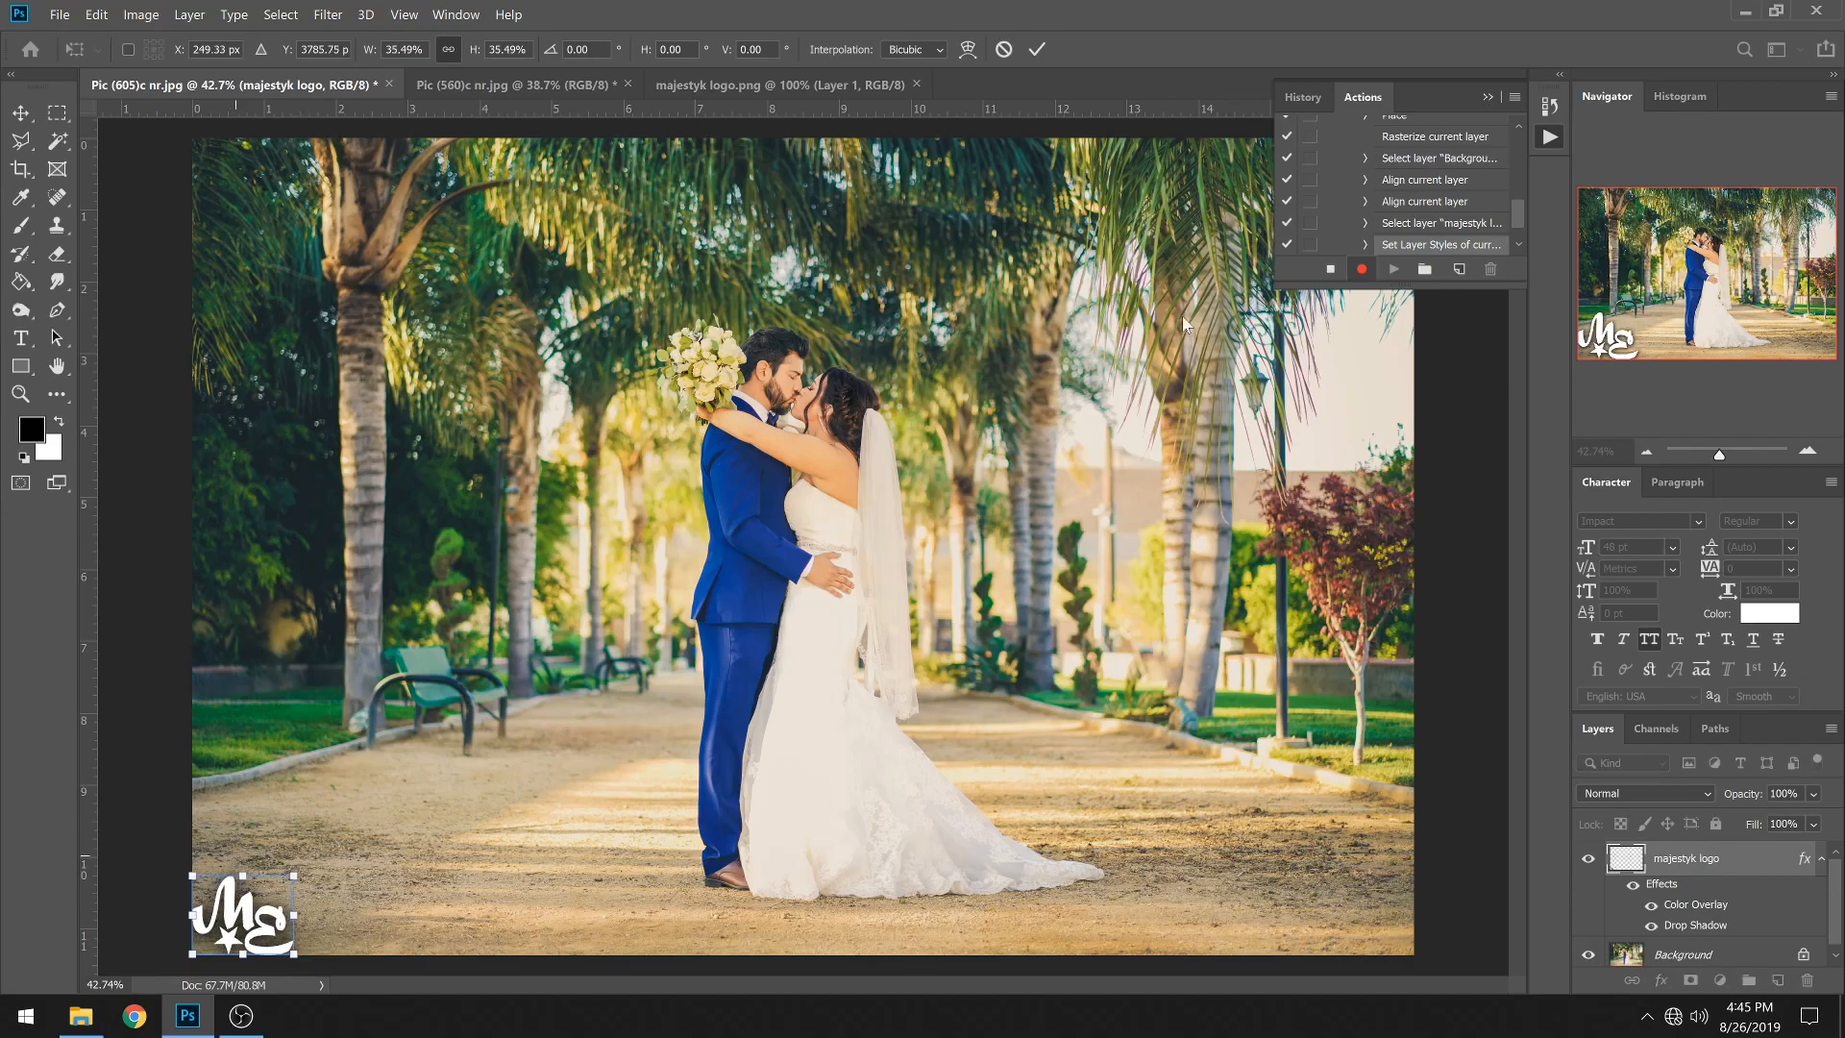
click(1037, 50)
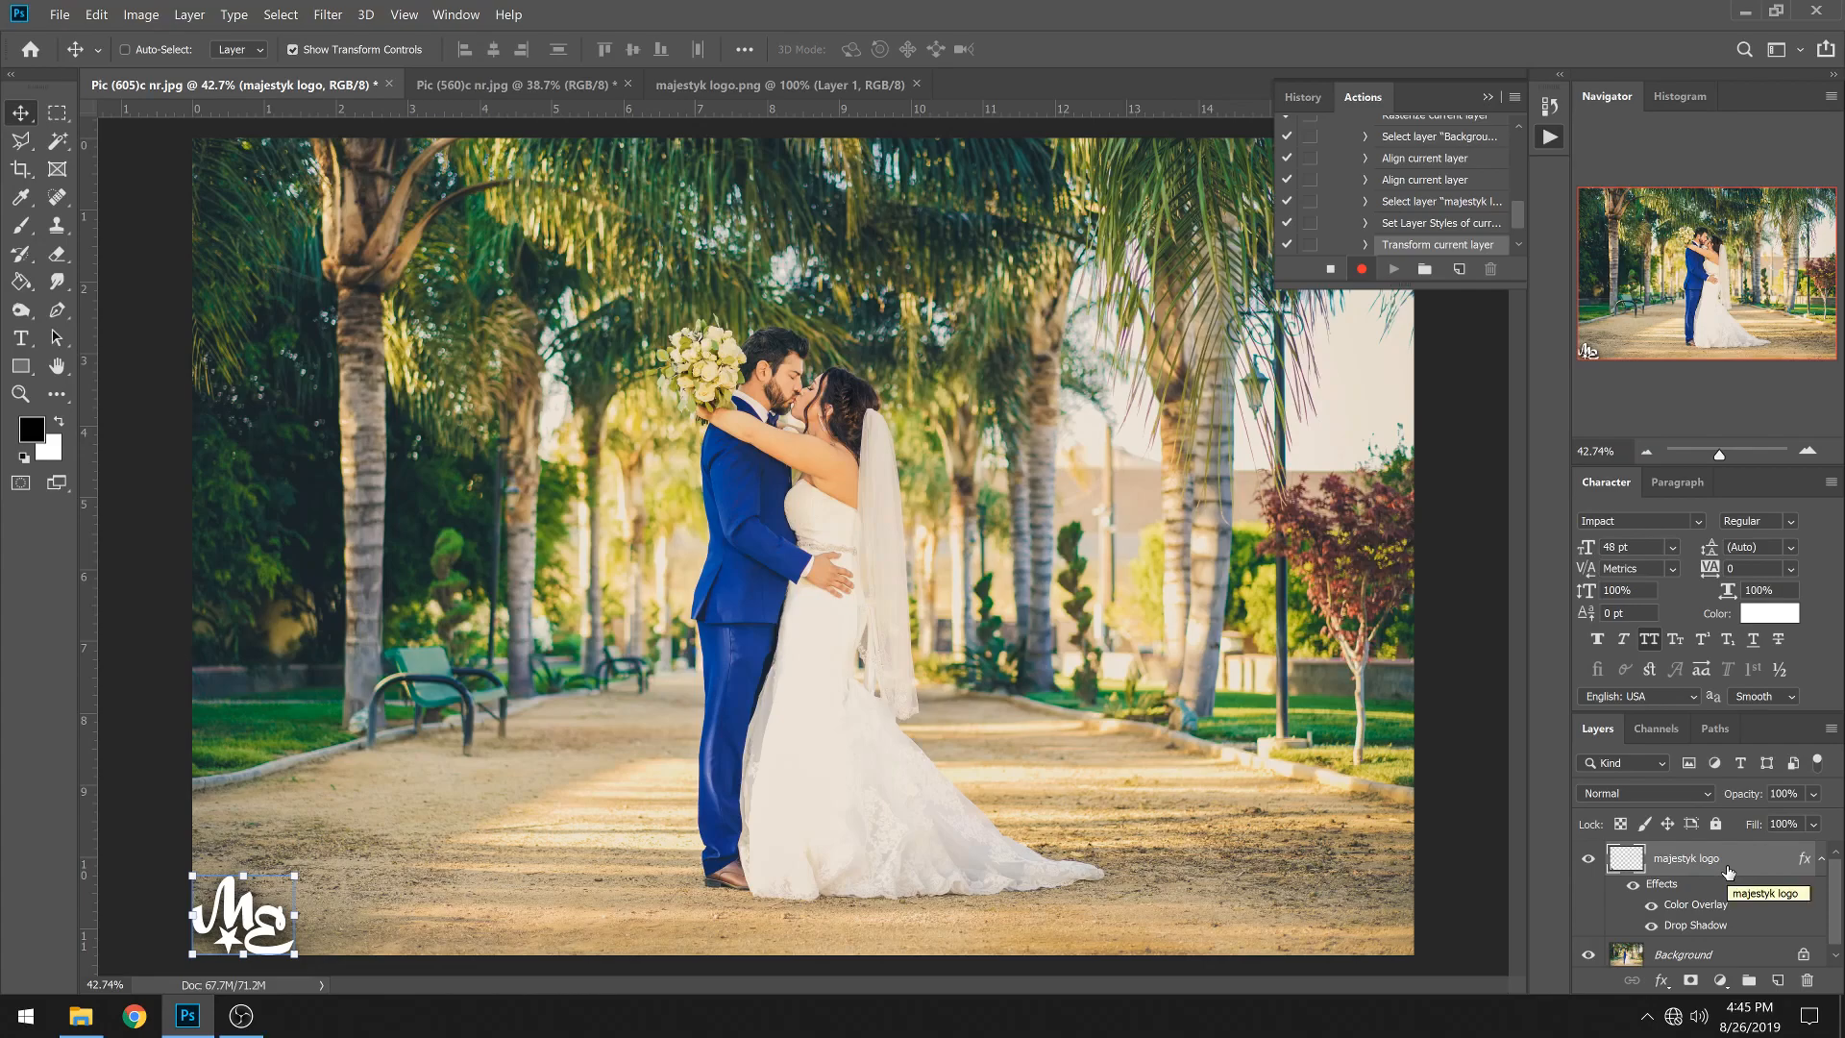
click(1330, 270)
- Play the Watermark action on Pic (560)c nr.jpg
click(527, 85)
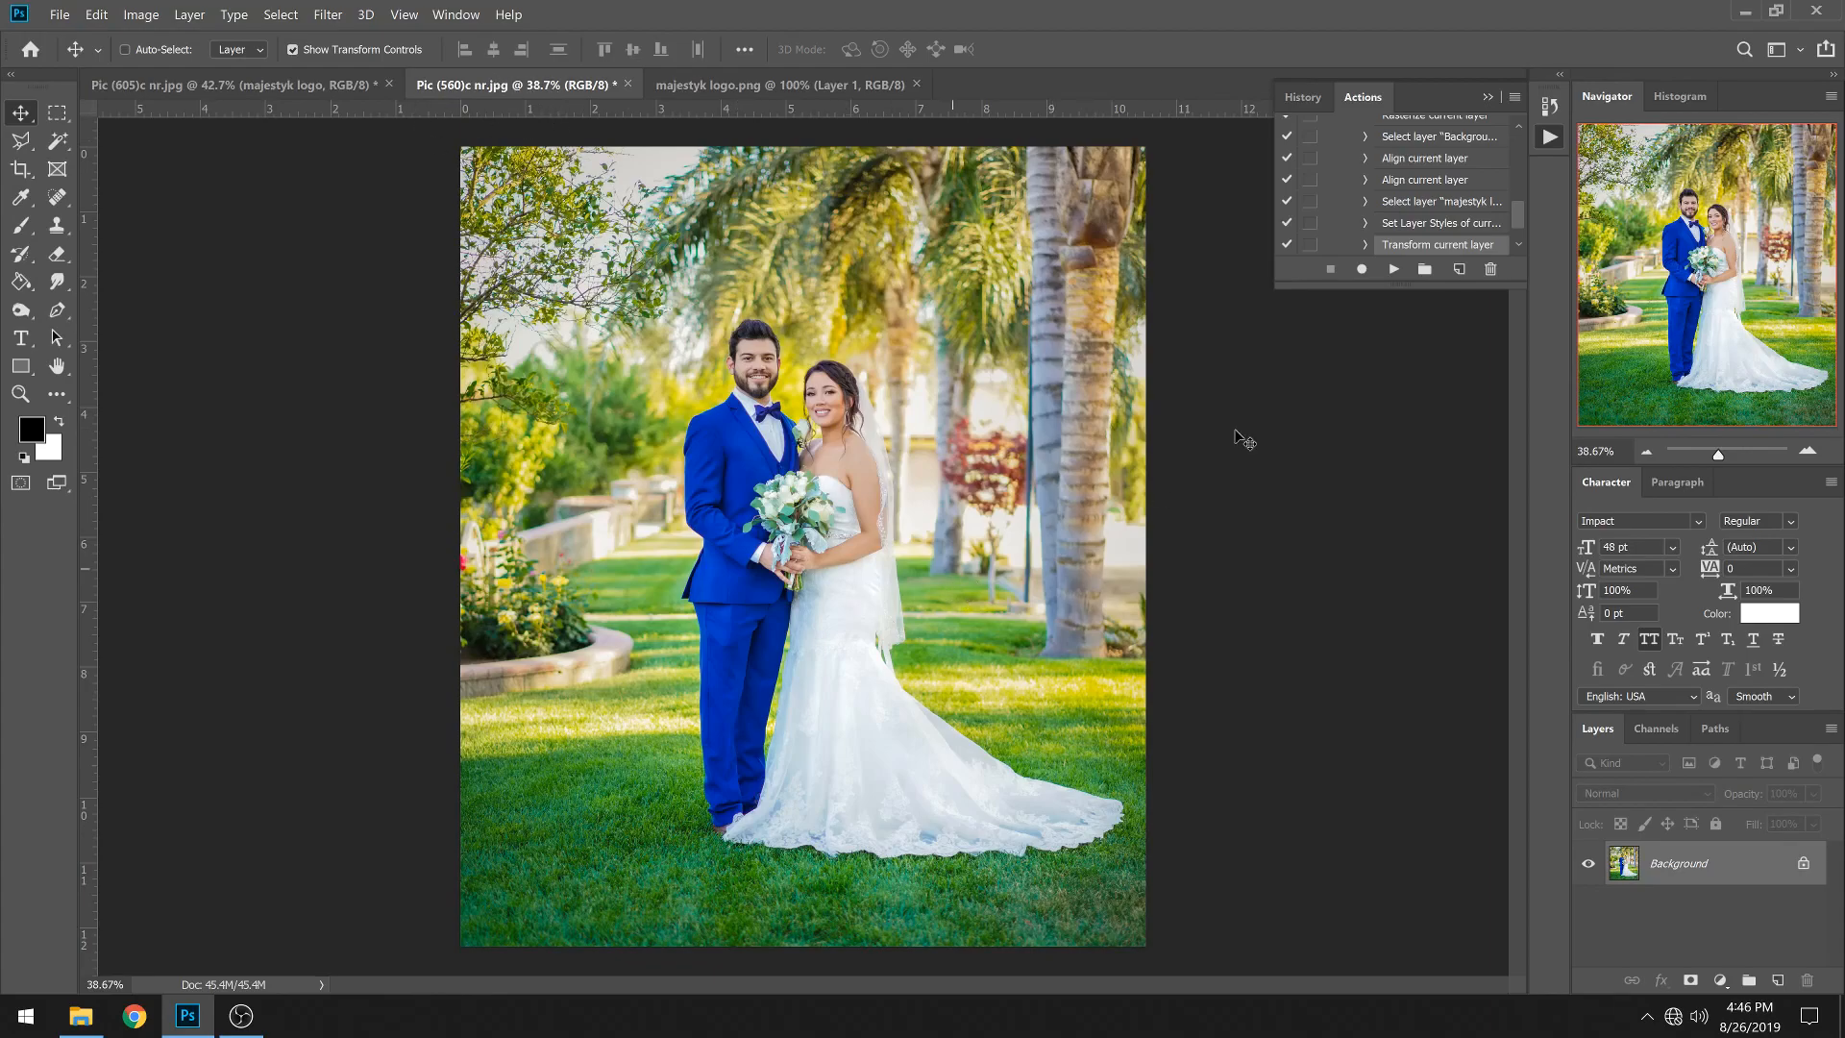
scroll(1463, 196, up, 10)
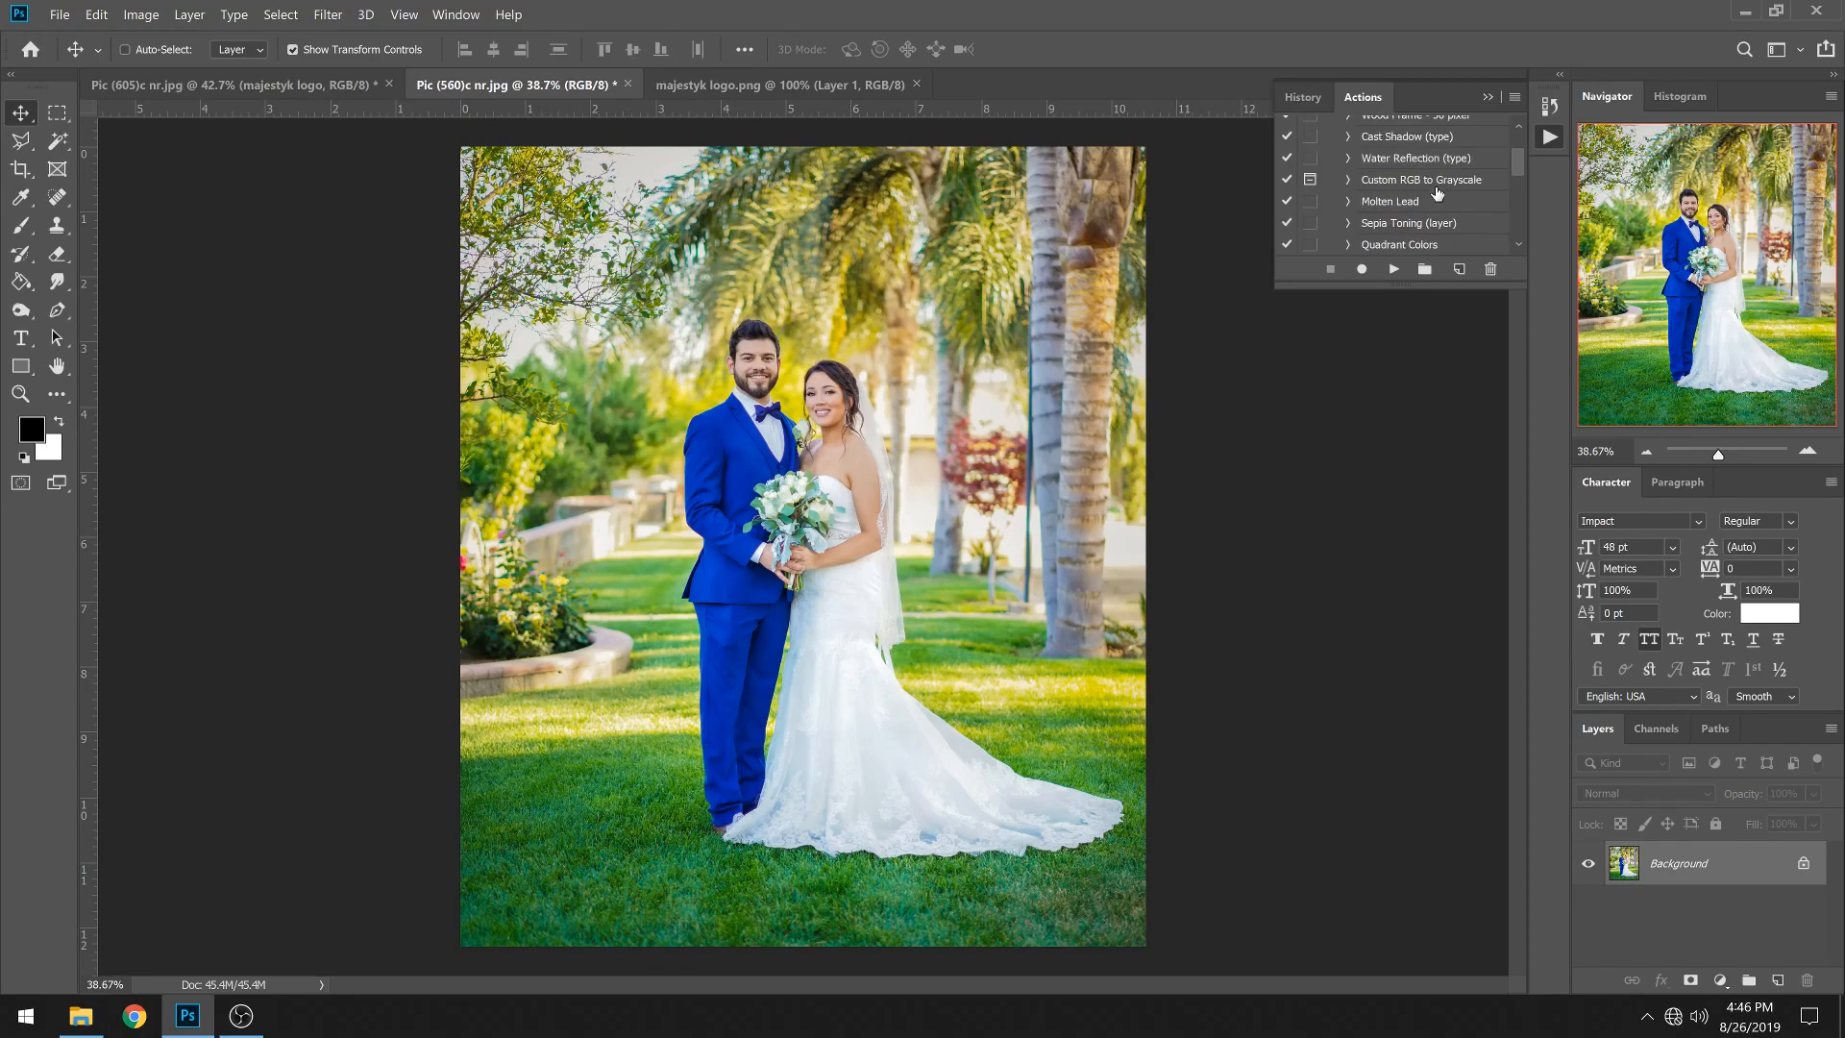
scroll(1447, 169, down, 4)
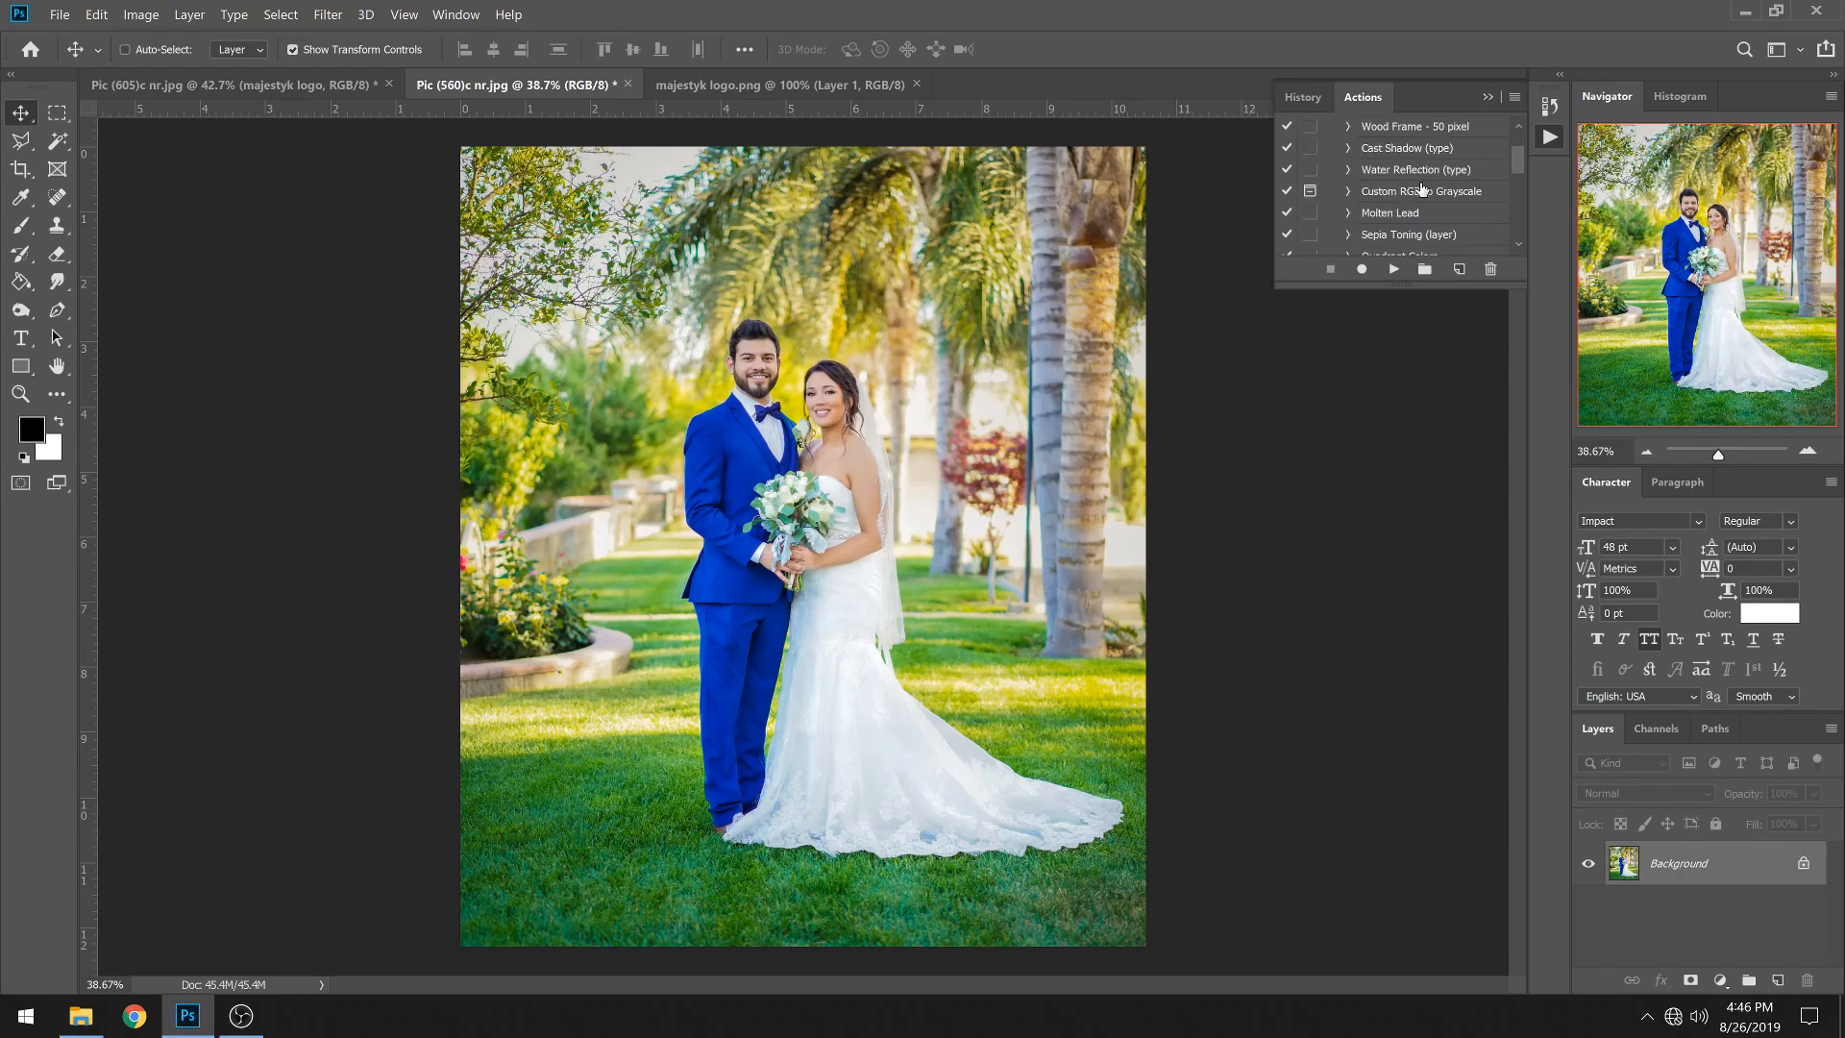
scroll(1430, 179, down, 1)
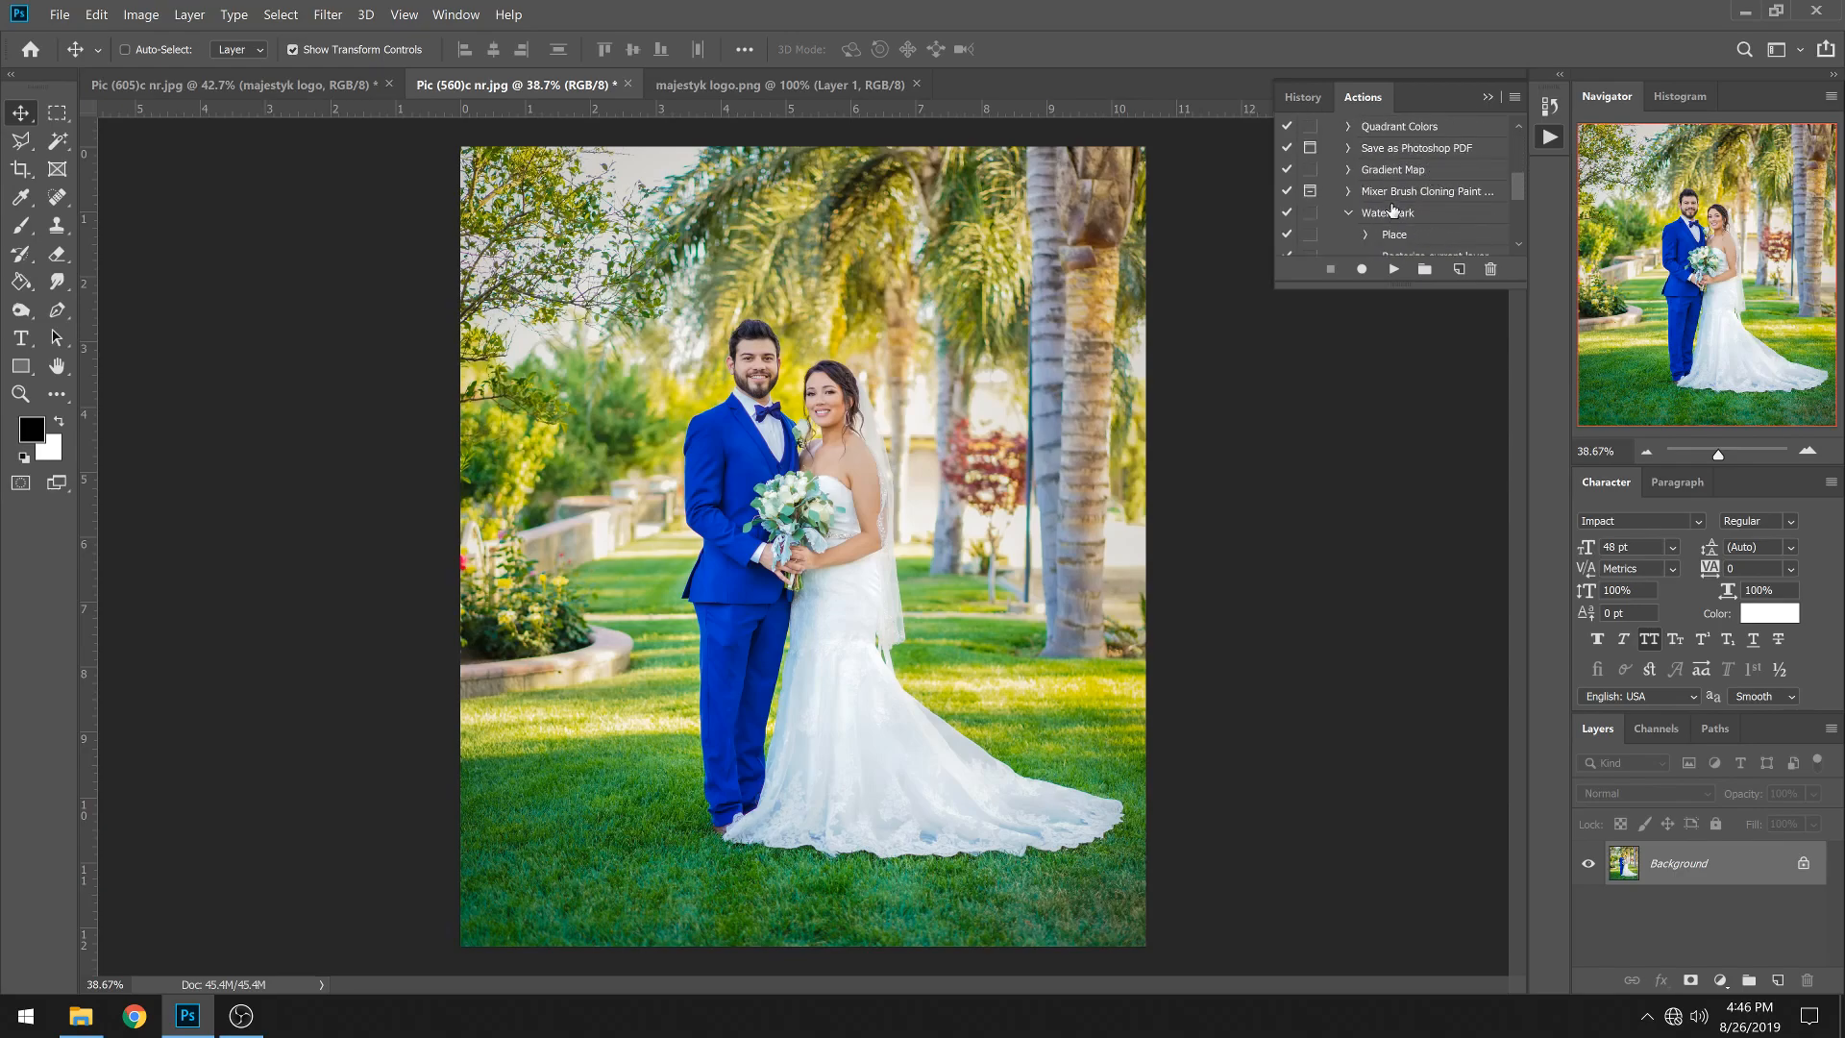
click(1387, 214)
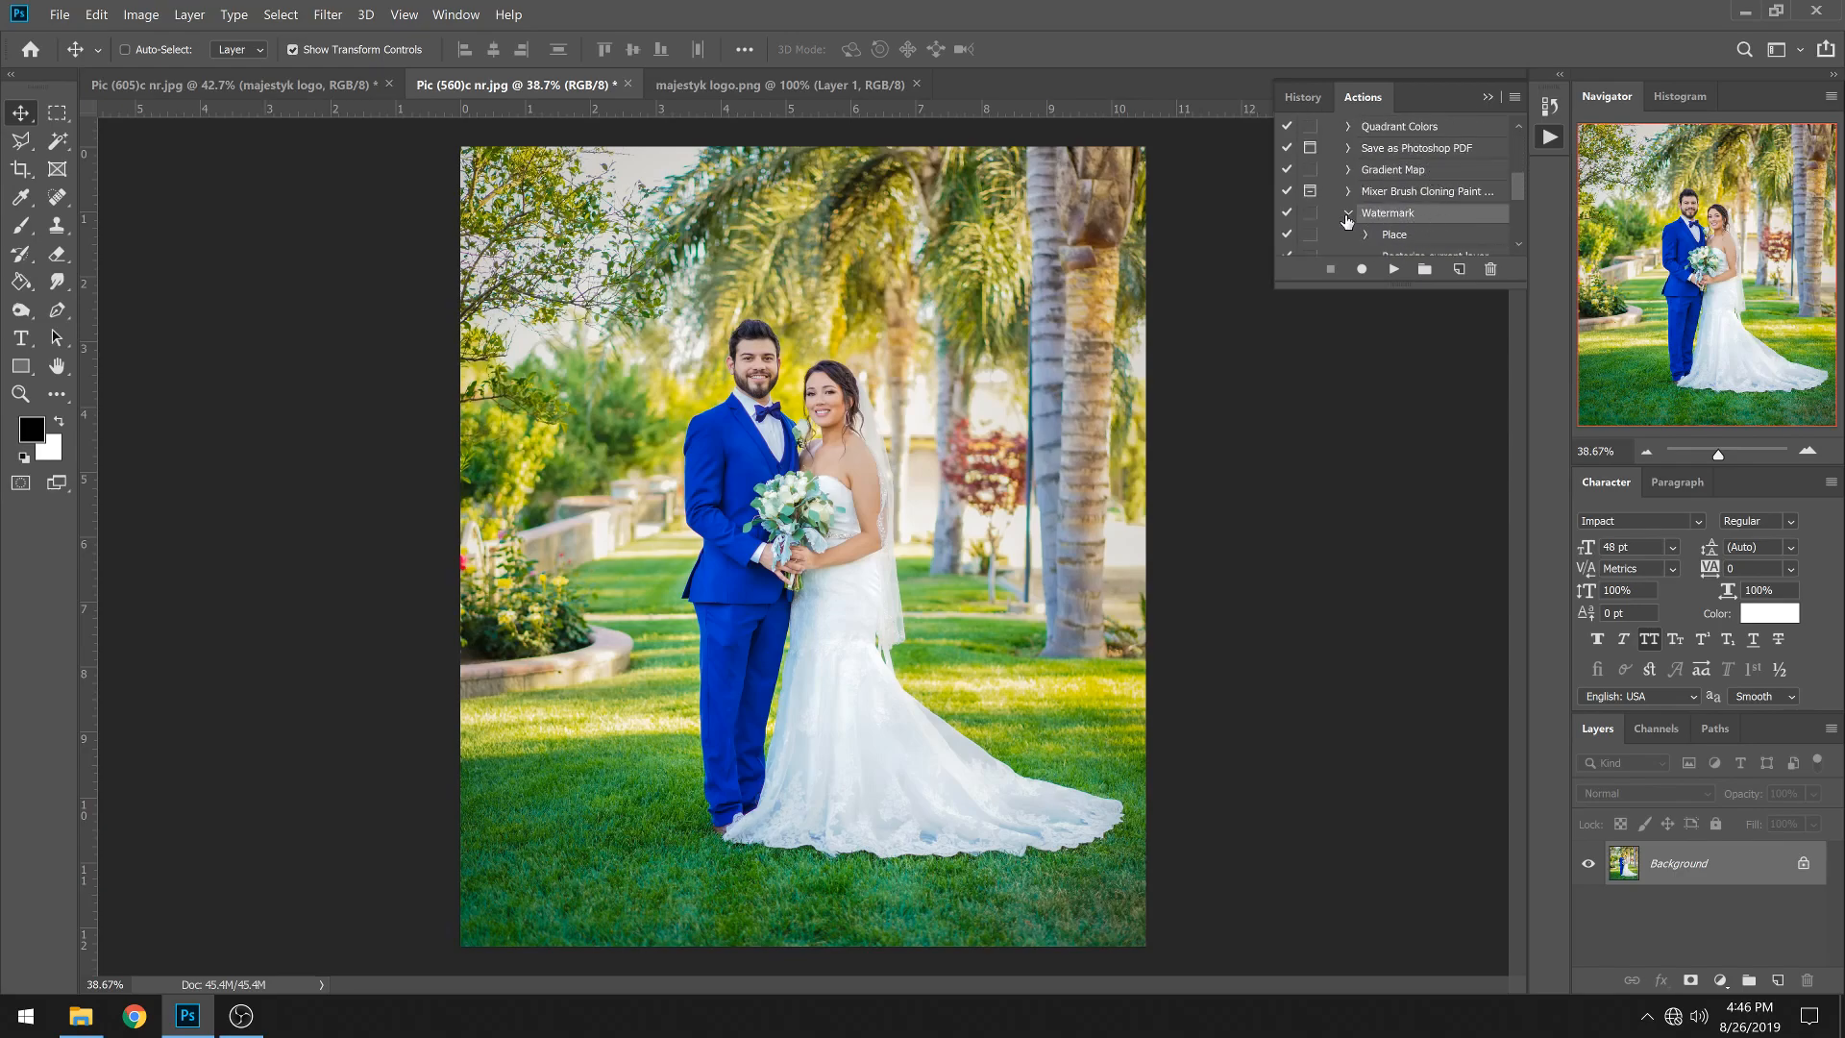
scroll(1389, 214, down, 2)
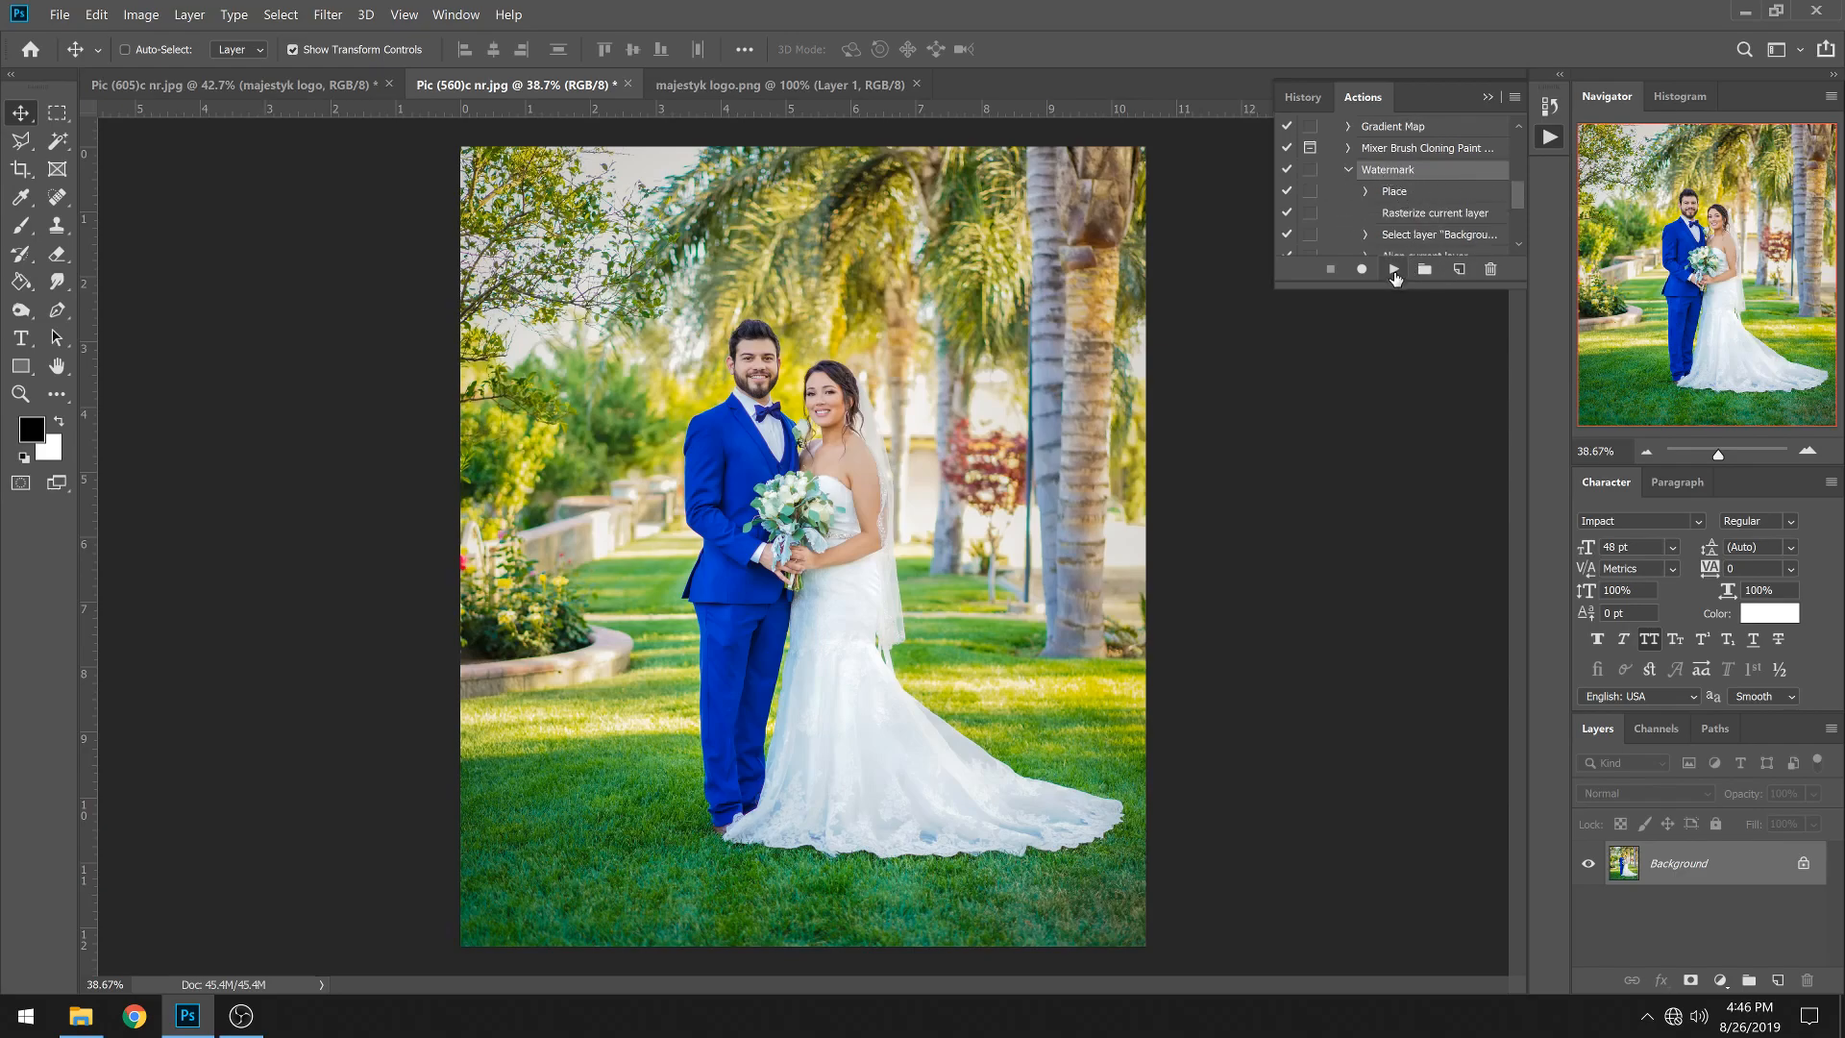
click(1395, 270)
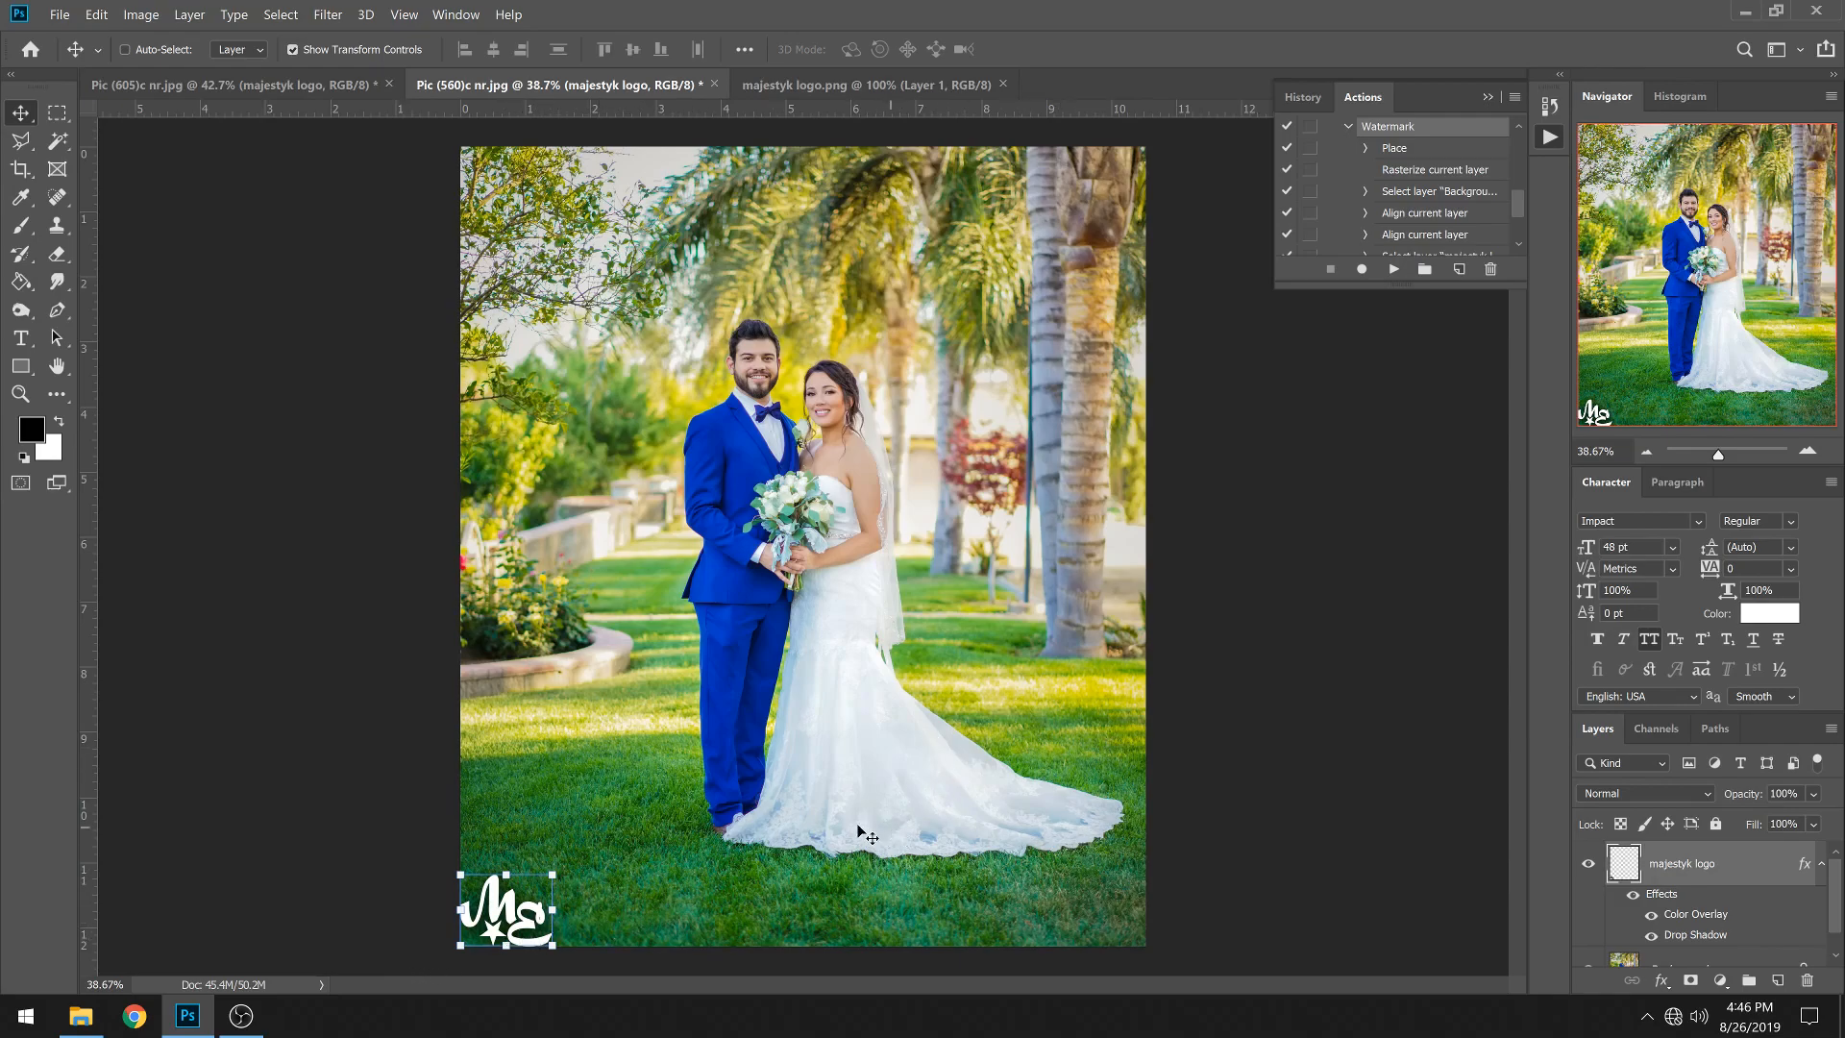
- Scale the logo on Pic (605)c nr.jpg proportionally to about 39%, keeping it in the lower-left corner
click(293, 86)
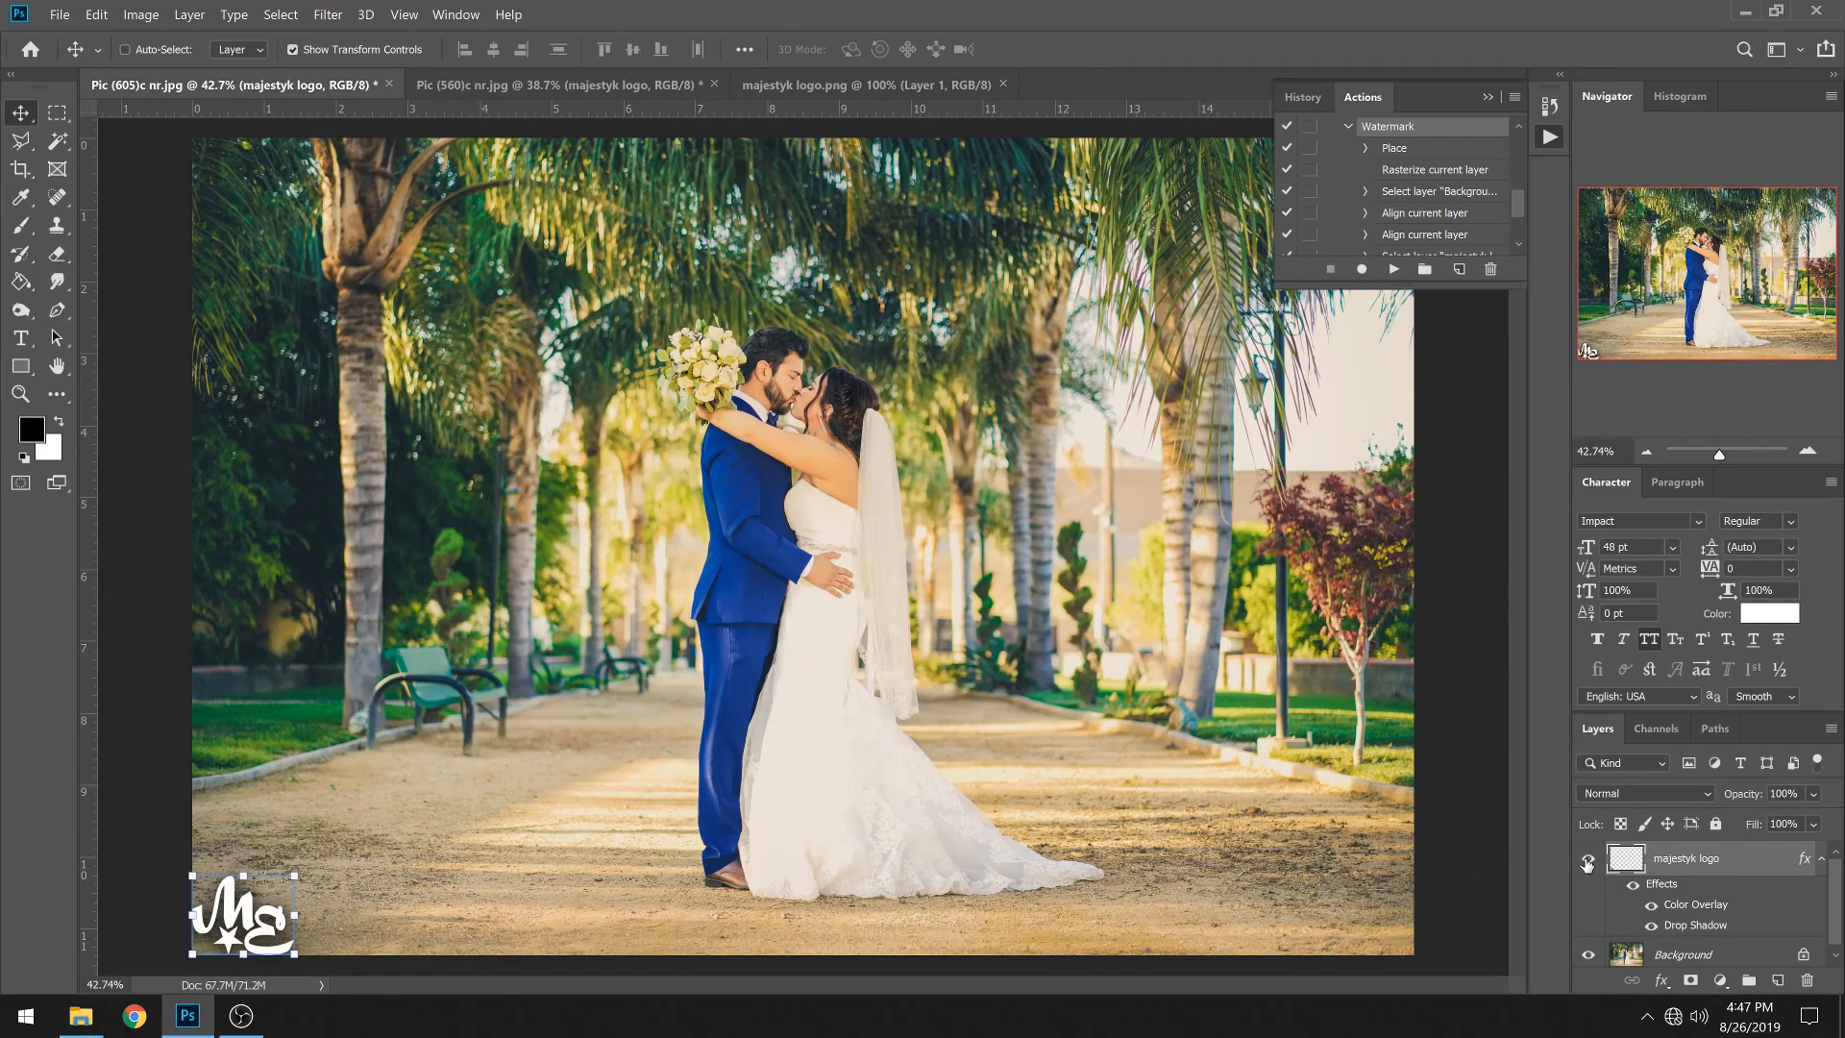
click(1821, 858)
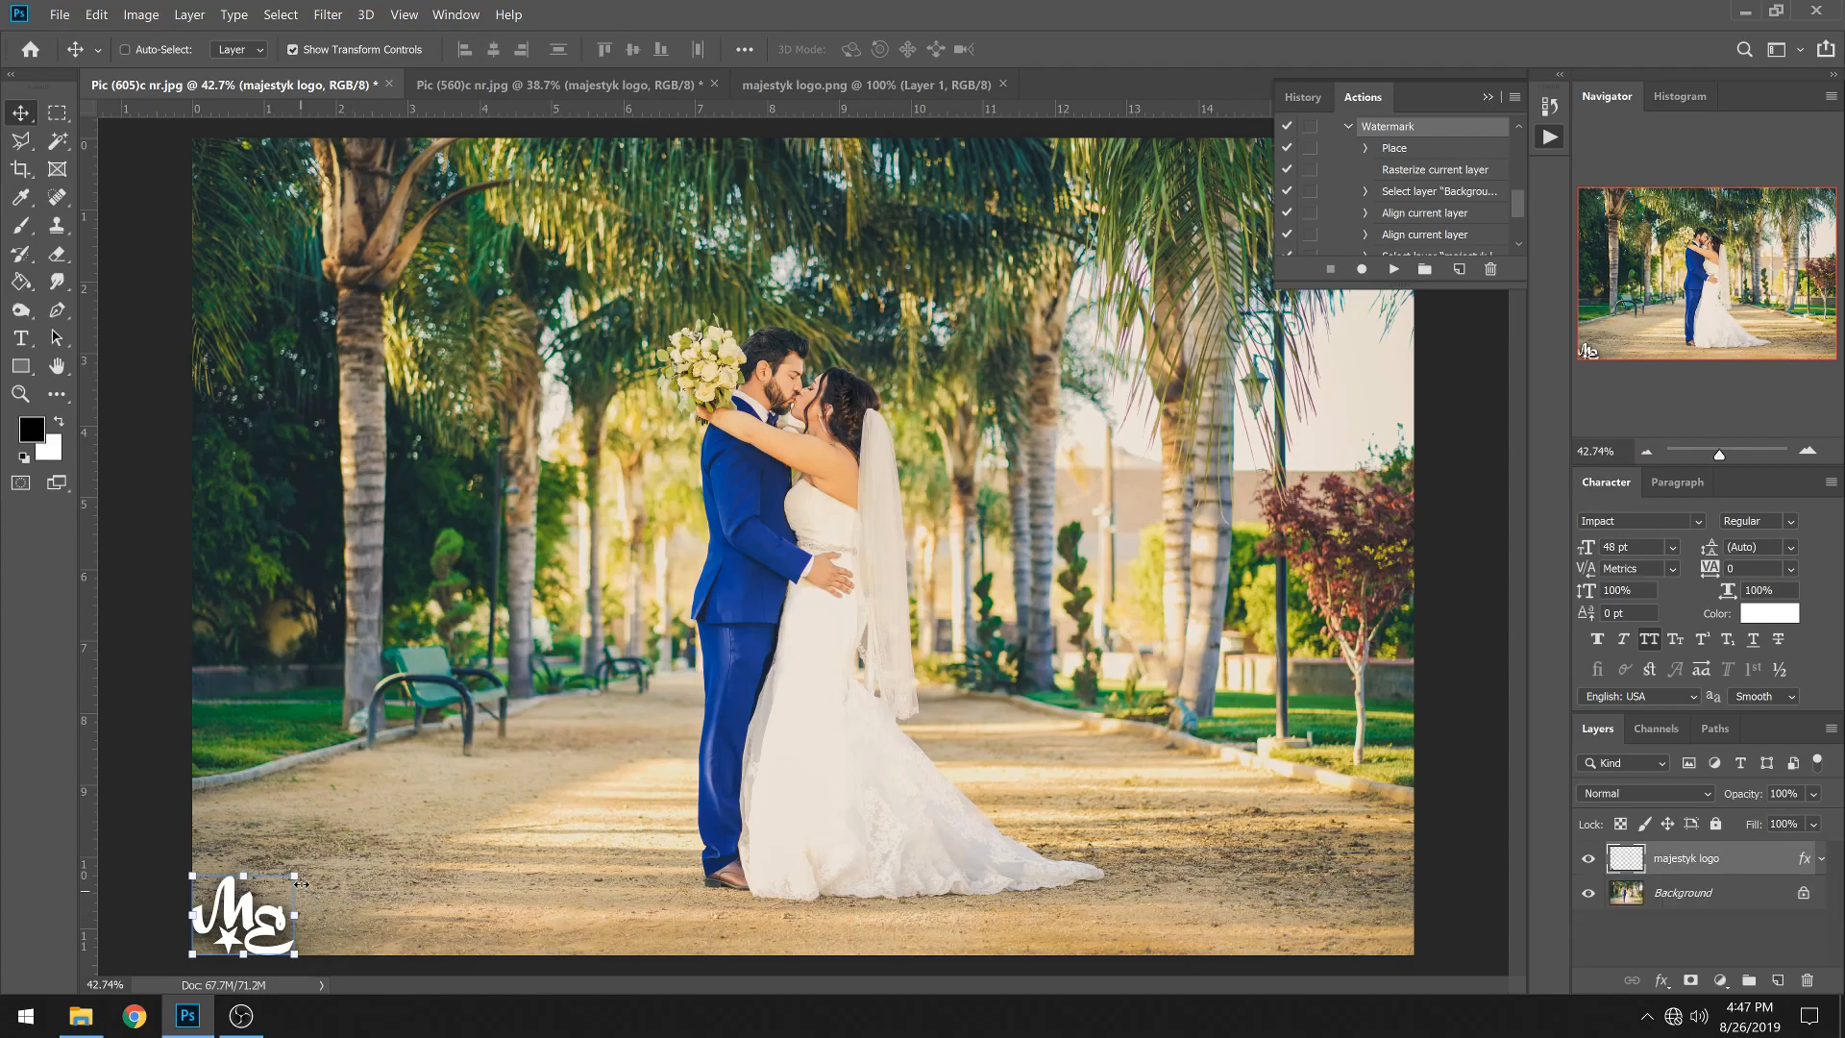
click(294, 875)
drag(294, 876, 232, 922)
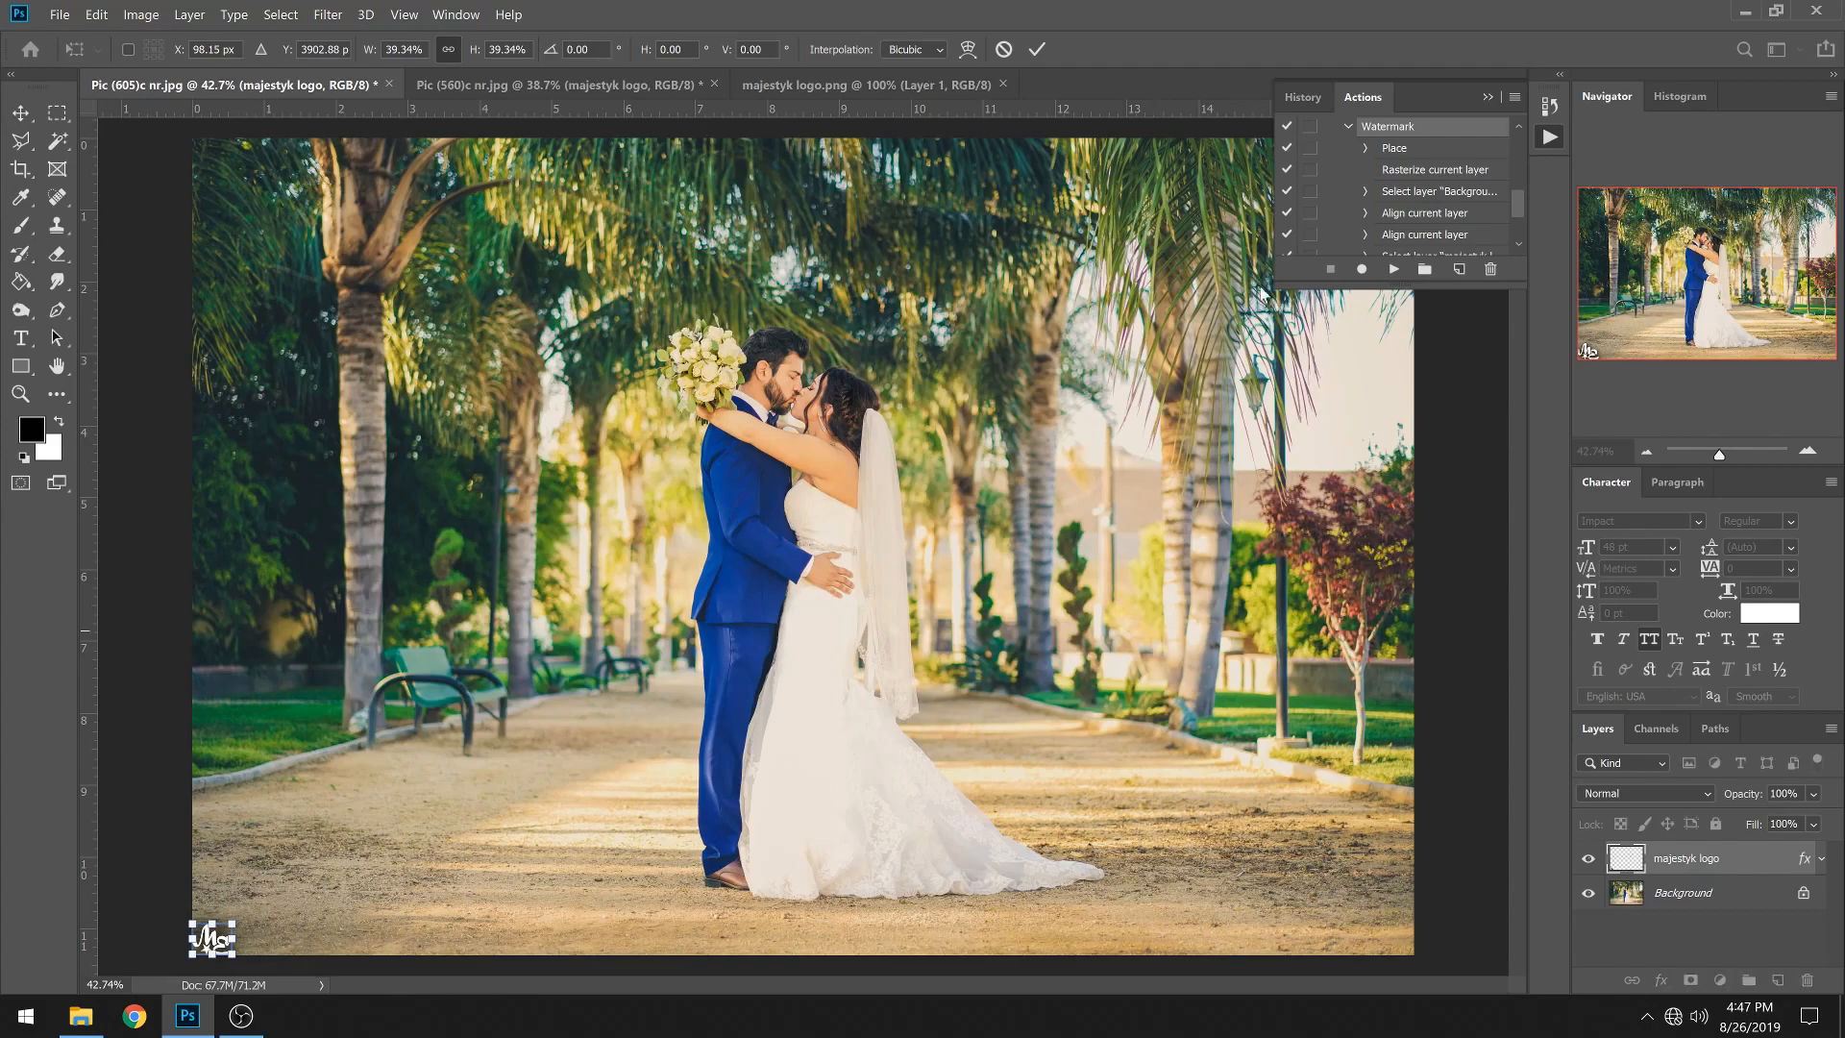
click(1037, 49)
- Lower the majestyk logo layer's opacity to 59%
click(1813, 793)
drag(1831, 817, 1788, 818)
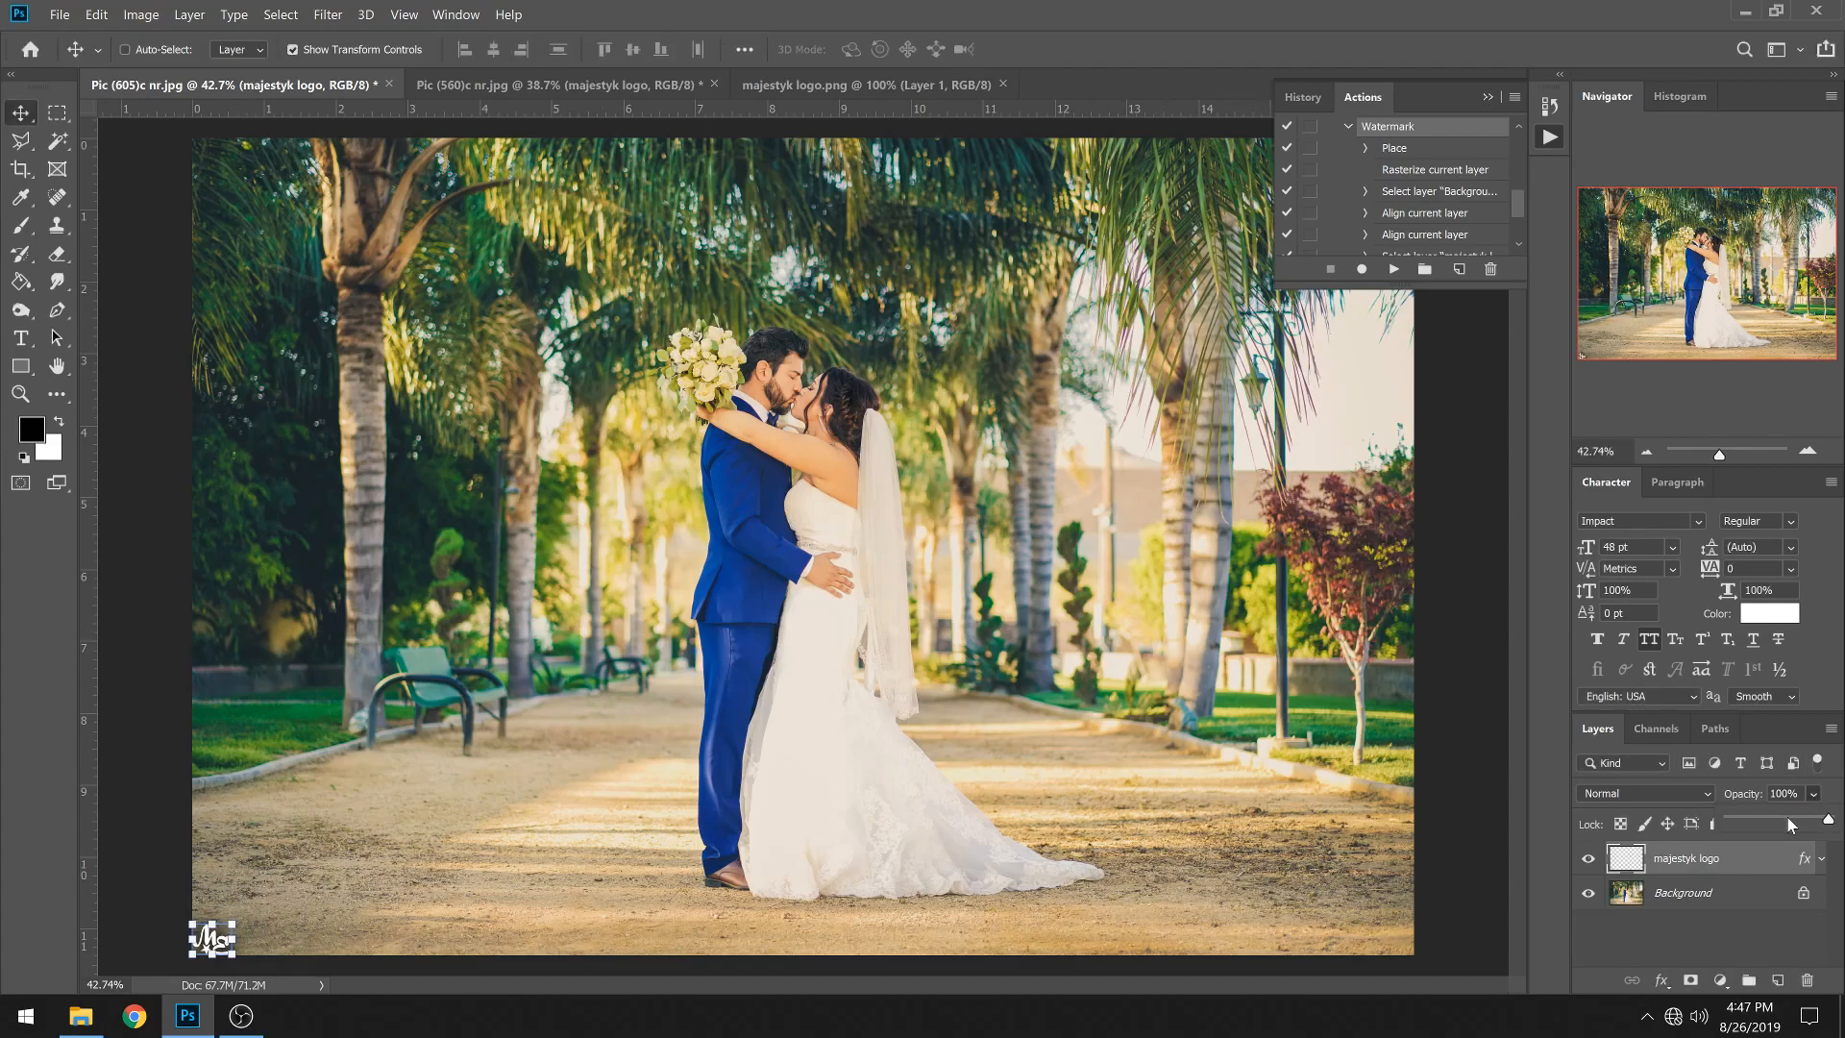
click(1727, 898)
- Nudge the logo slightly up and to the right, away from the photo's edges, and select the Background layer
click(1694, 860)
key(shift+Up)
key(shift+Up)
key(shift+Up)
key(shift+Right)
key(shift+Right)
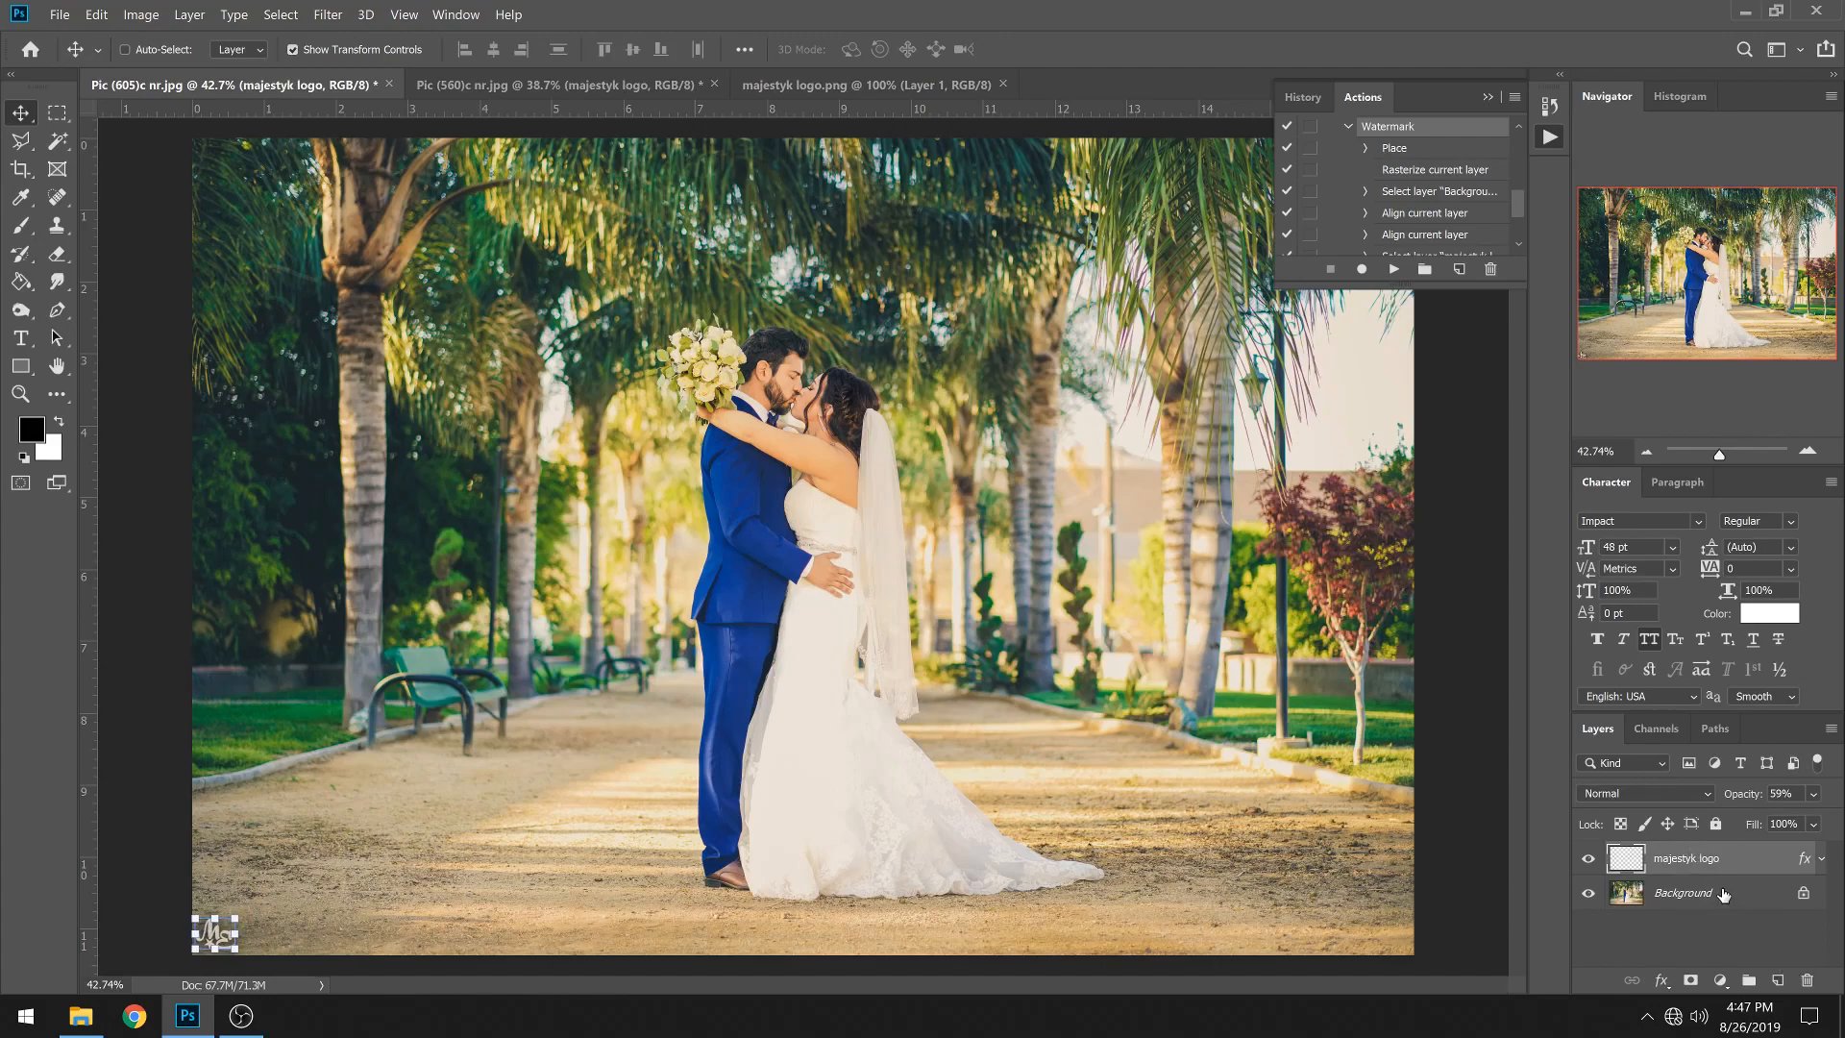
click(1725, 896)
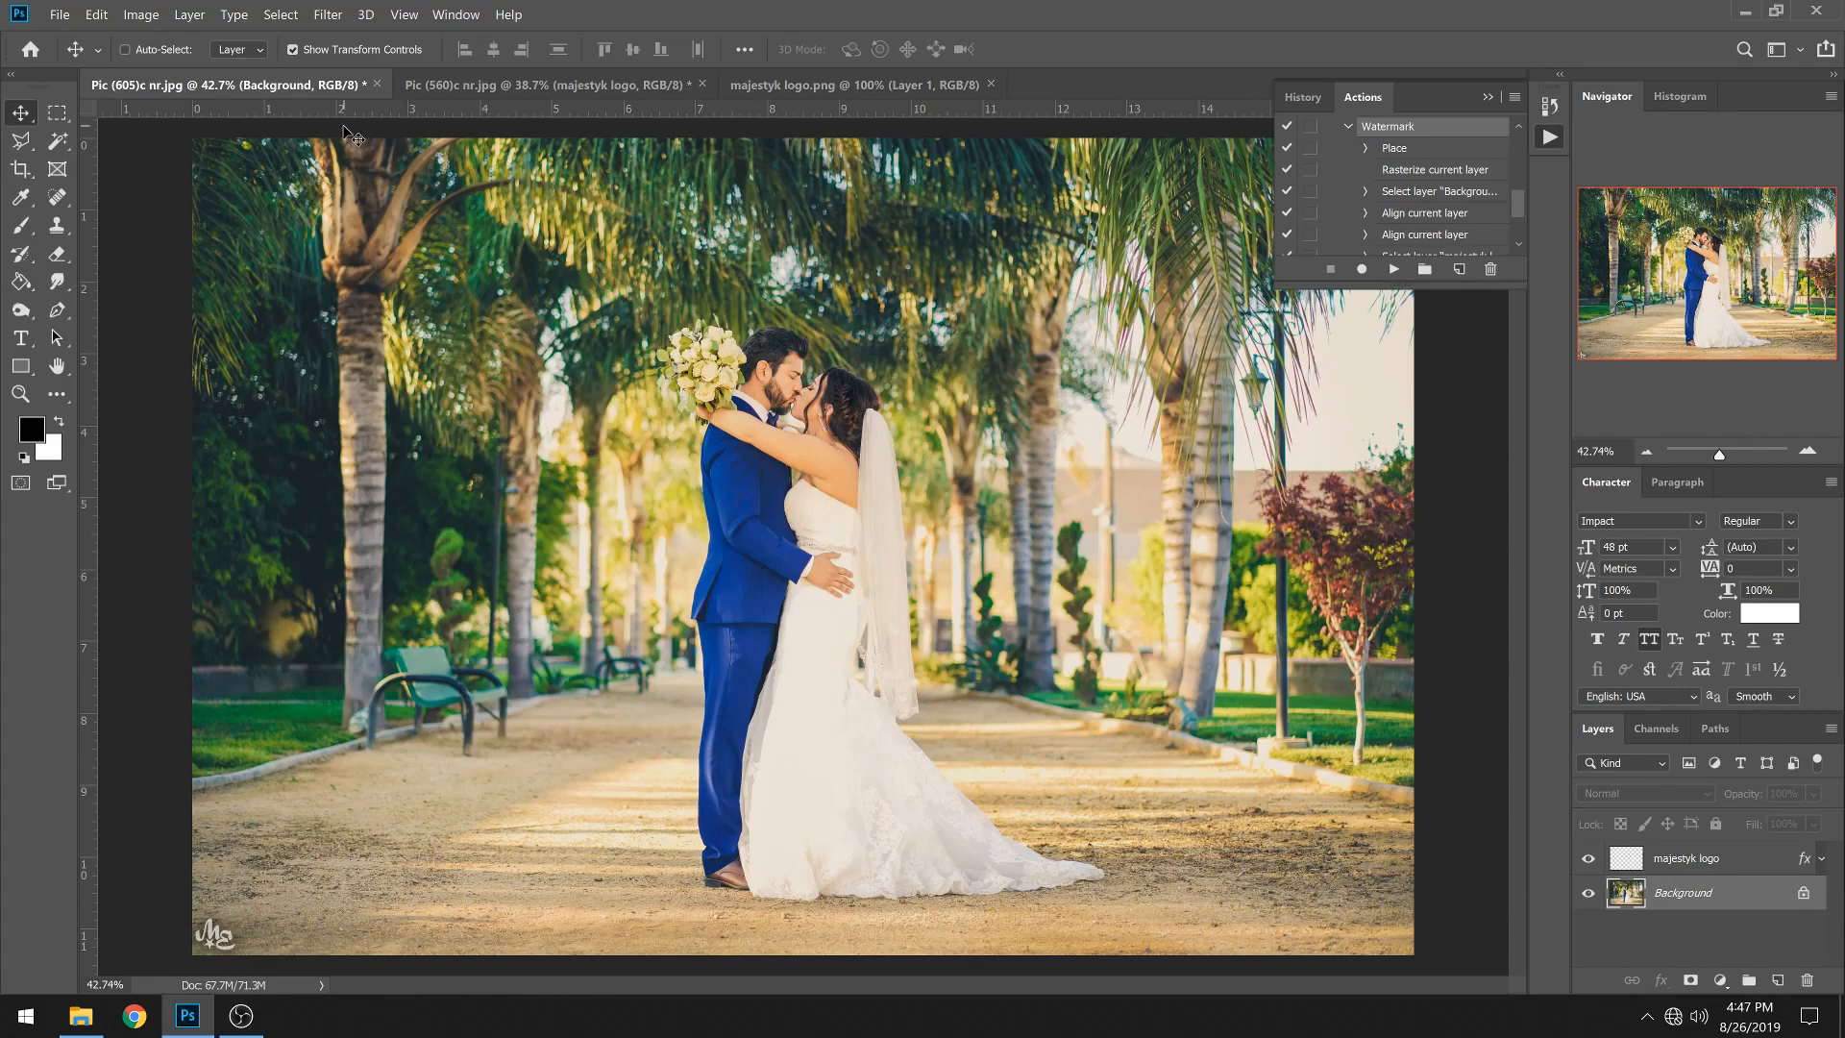
- Scale the logo on Pic (560)c nr.jpg proportionally to about 44% in its lower-left corner, select Background and compare both watermarked photos
click(441, 85)
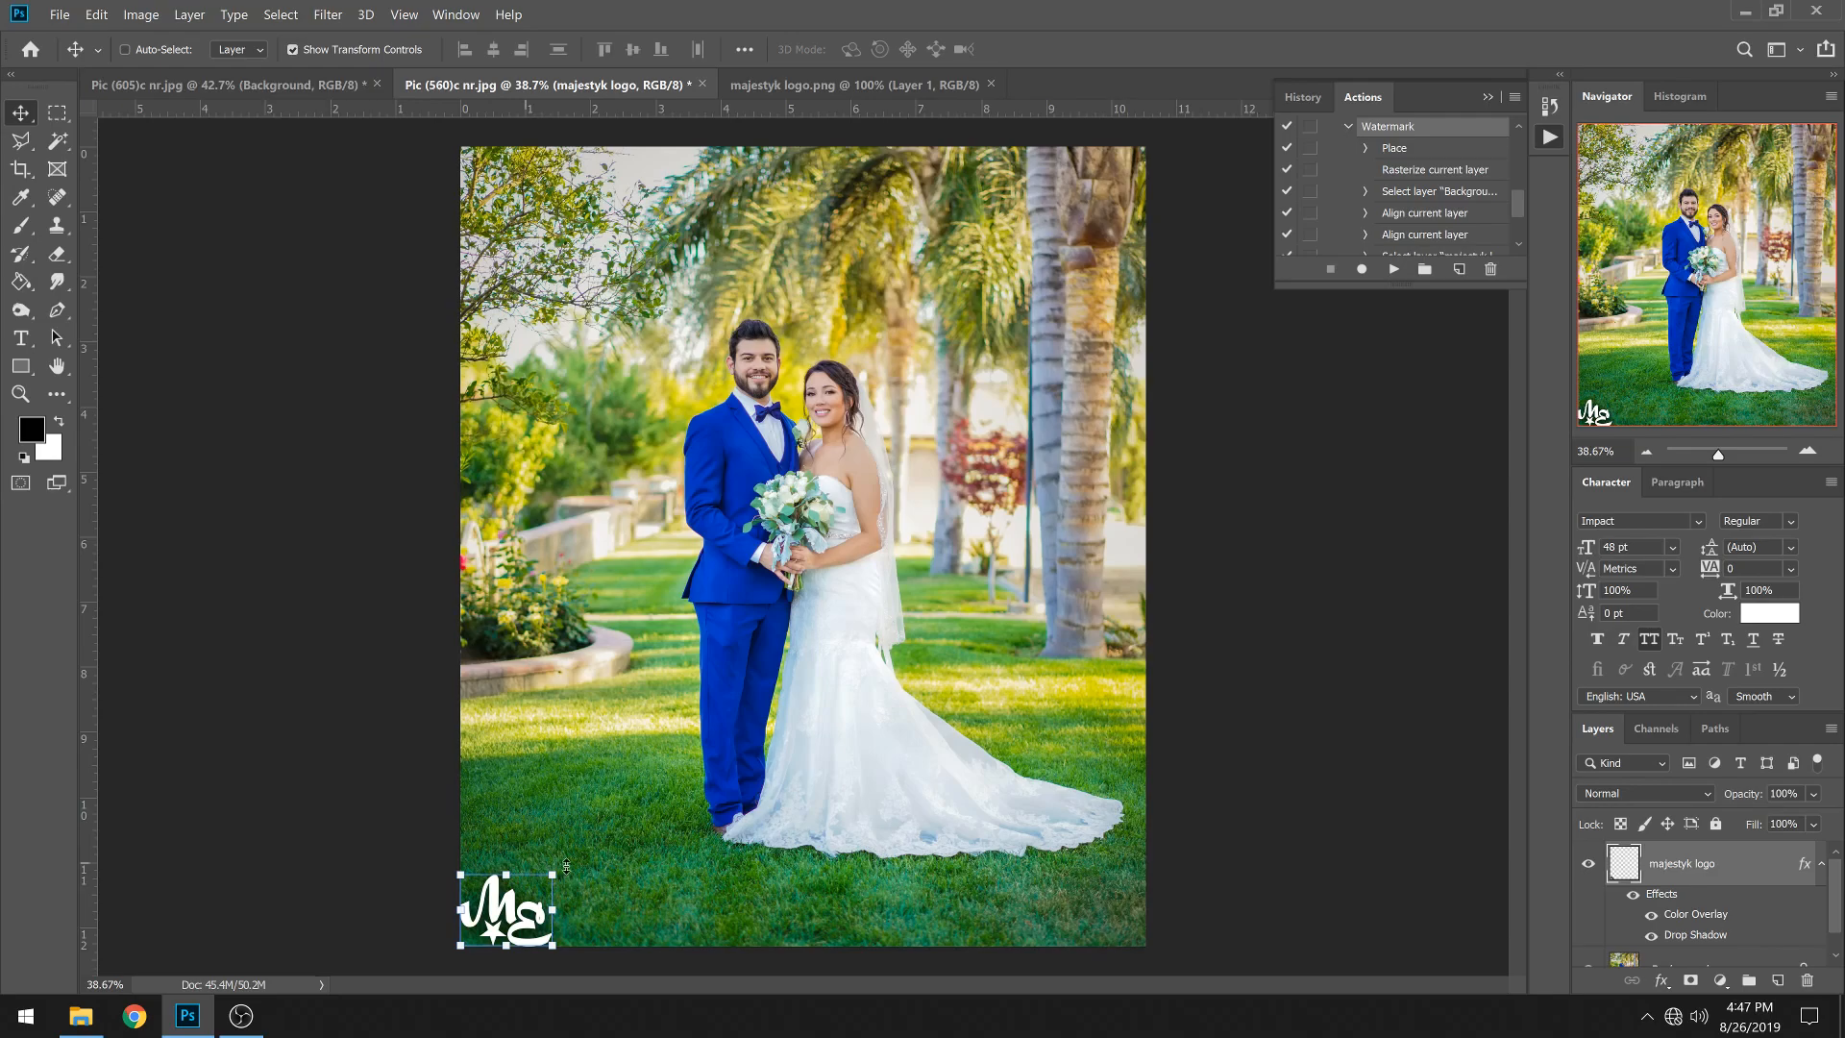
drag(562, 871, 504, 913)
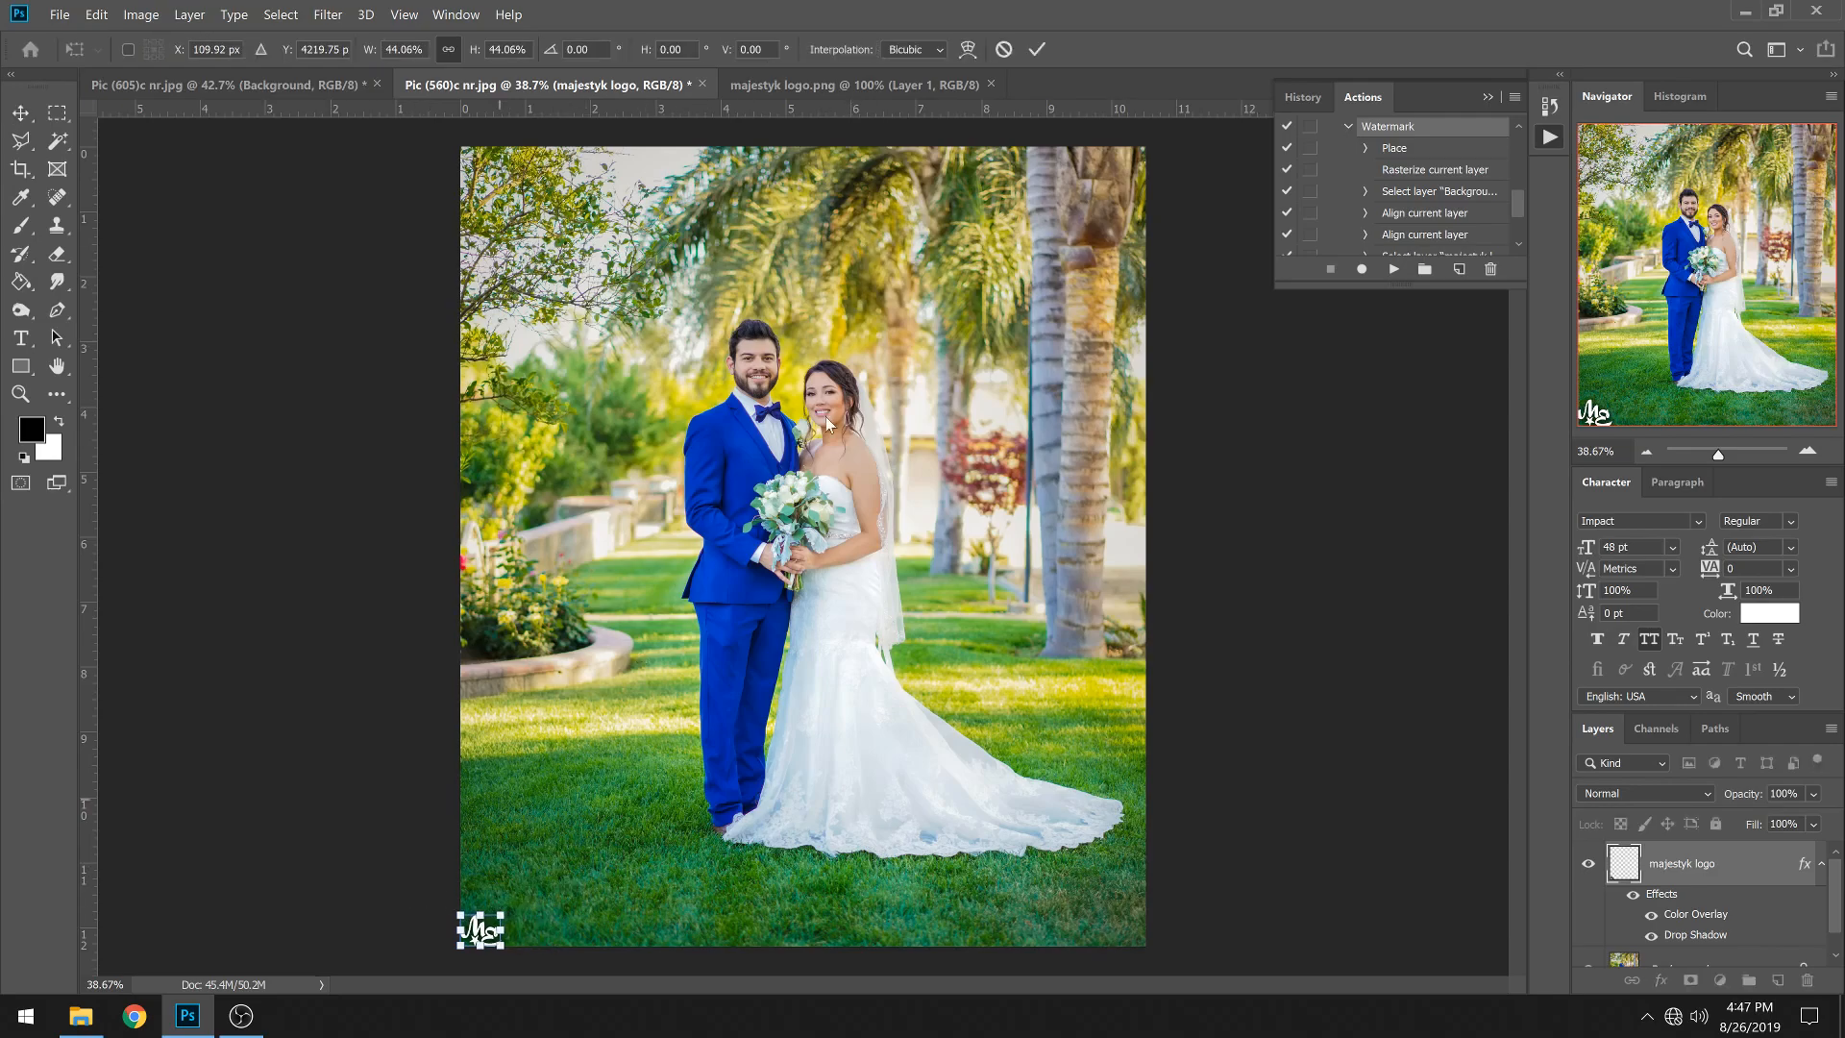
click(1032, 48)
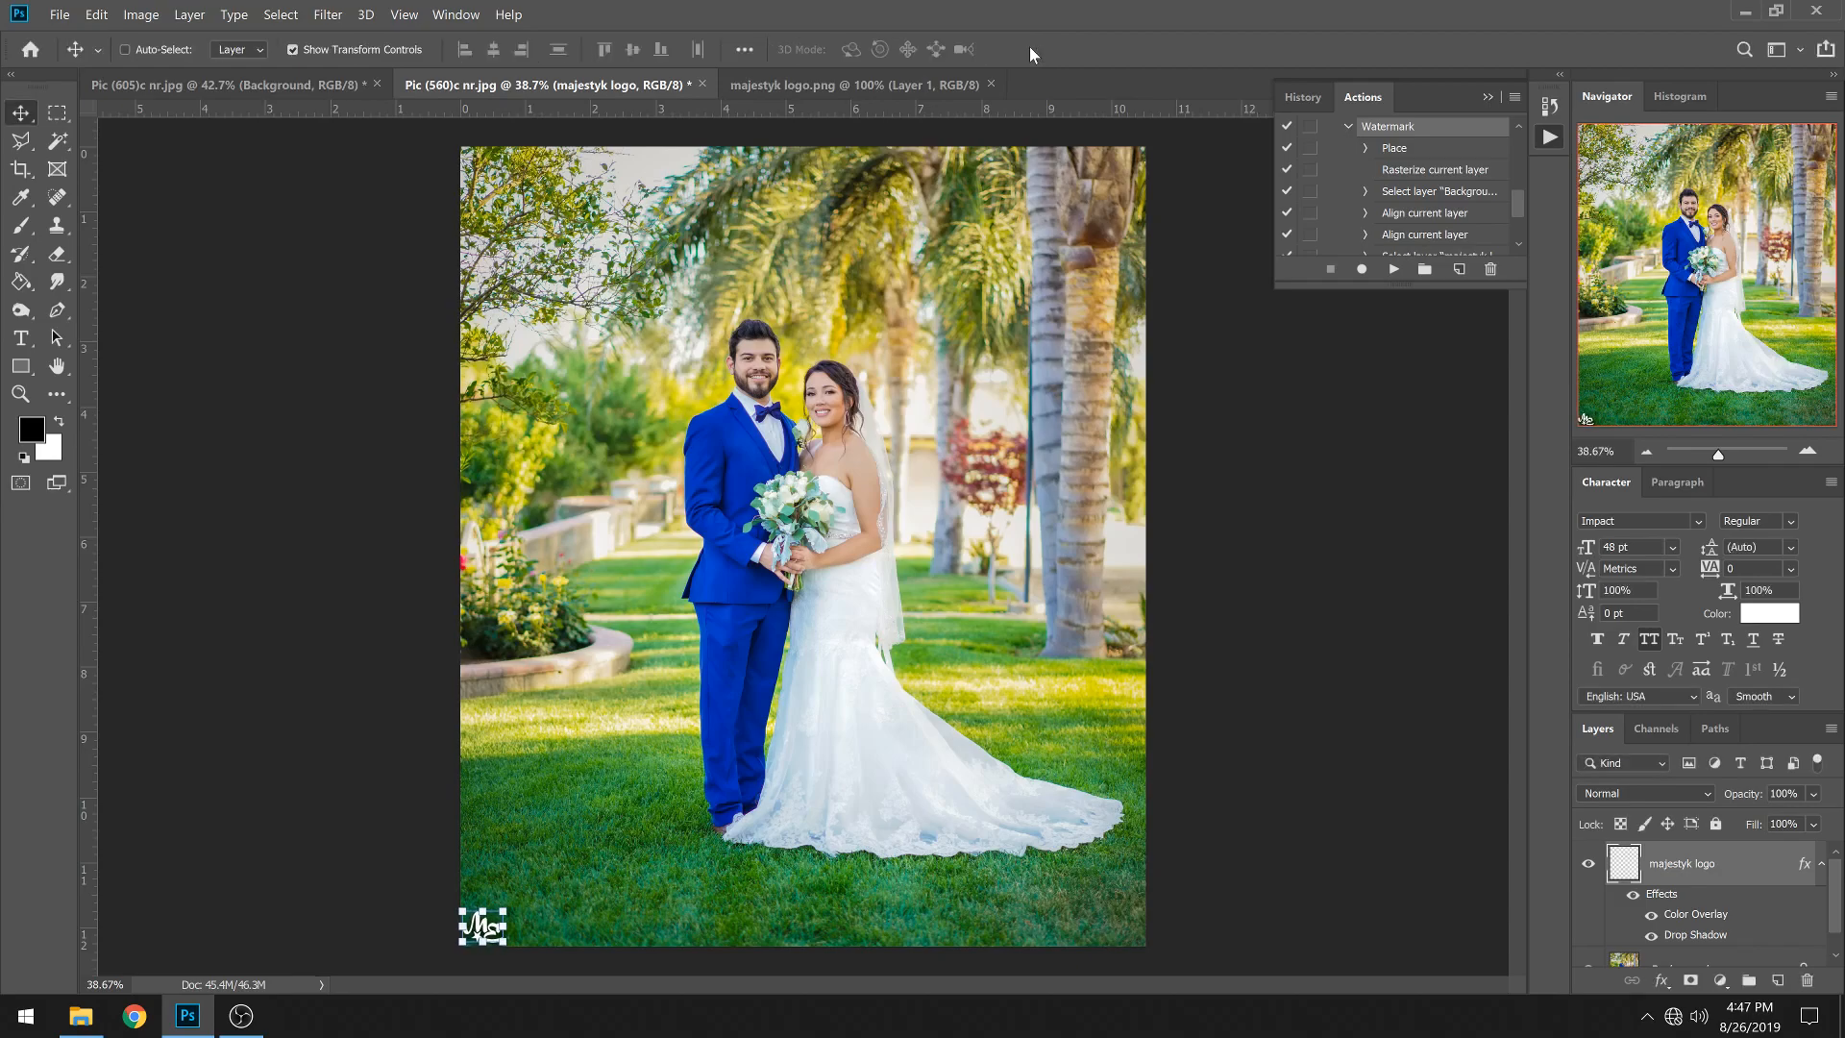
click(1697, 953)
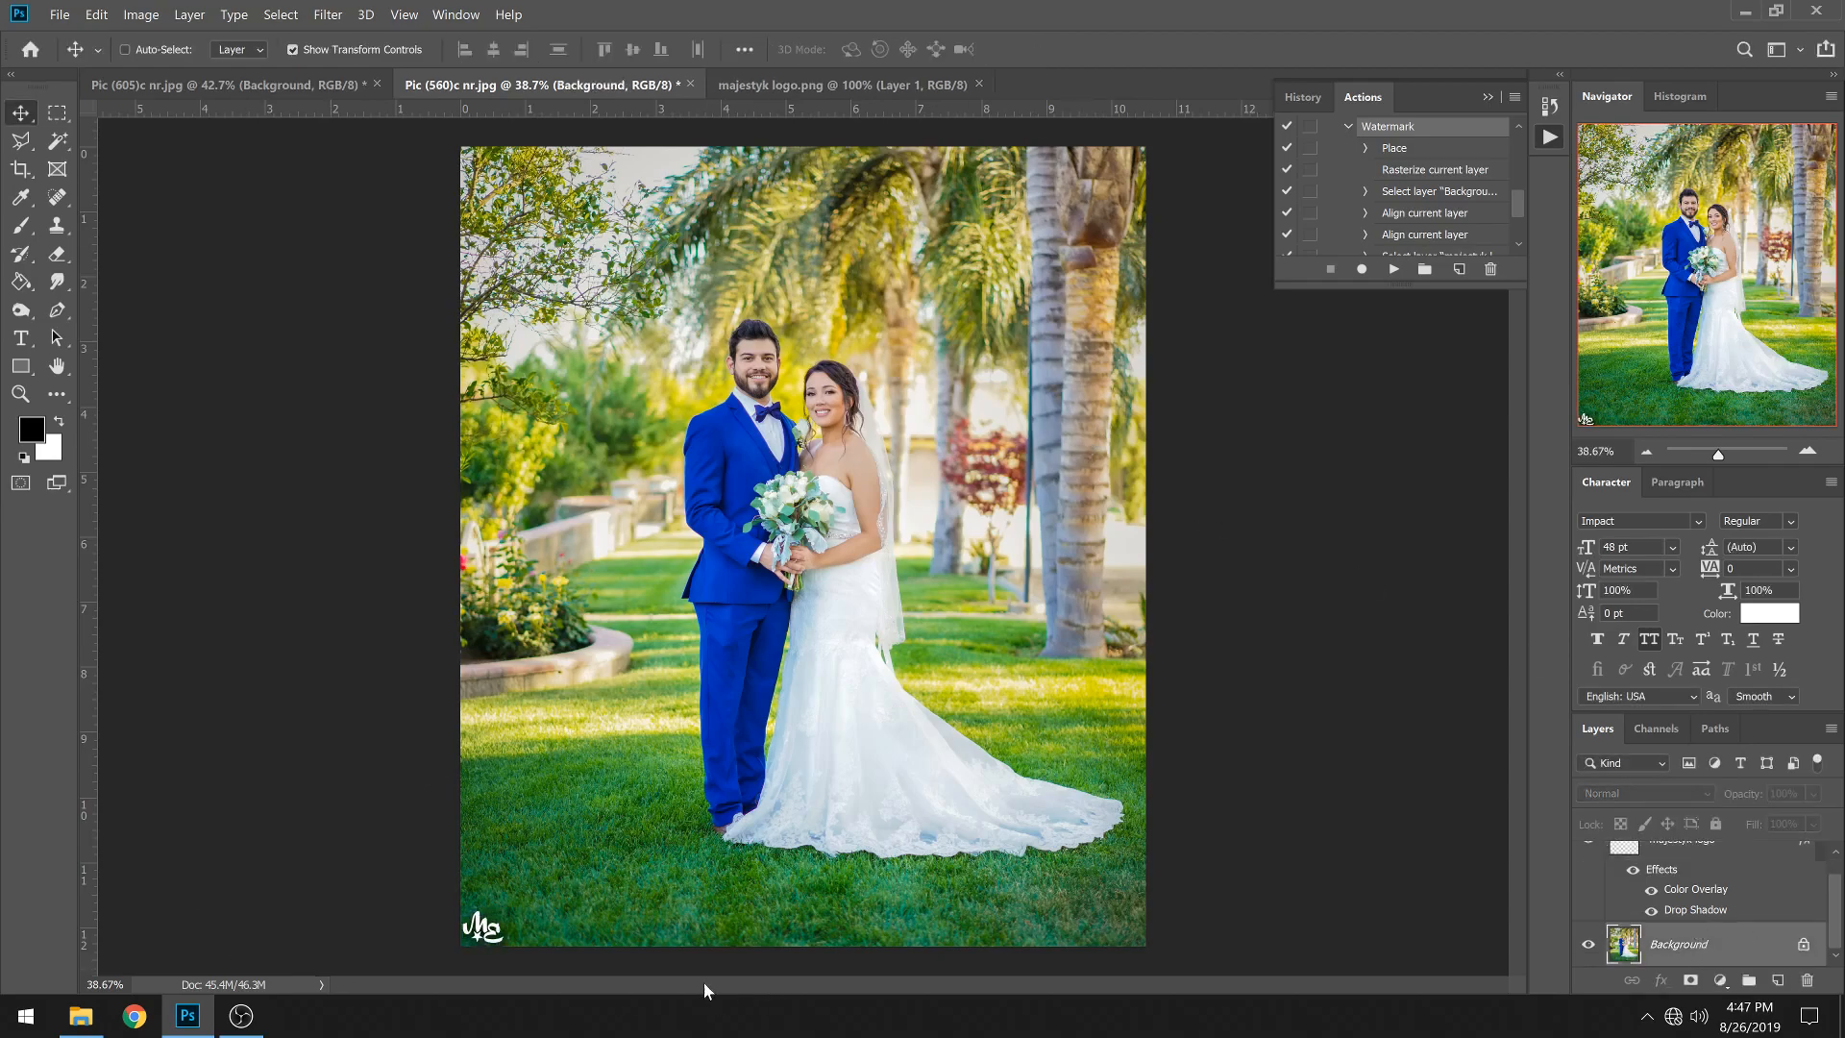
click(274, 92)
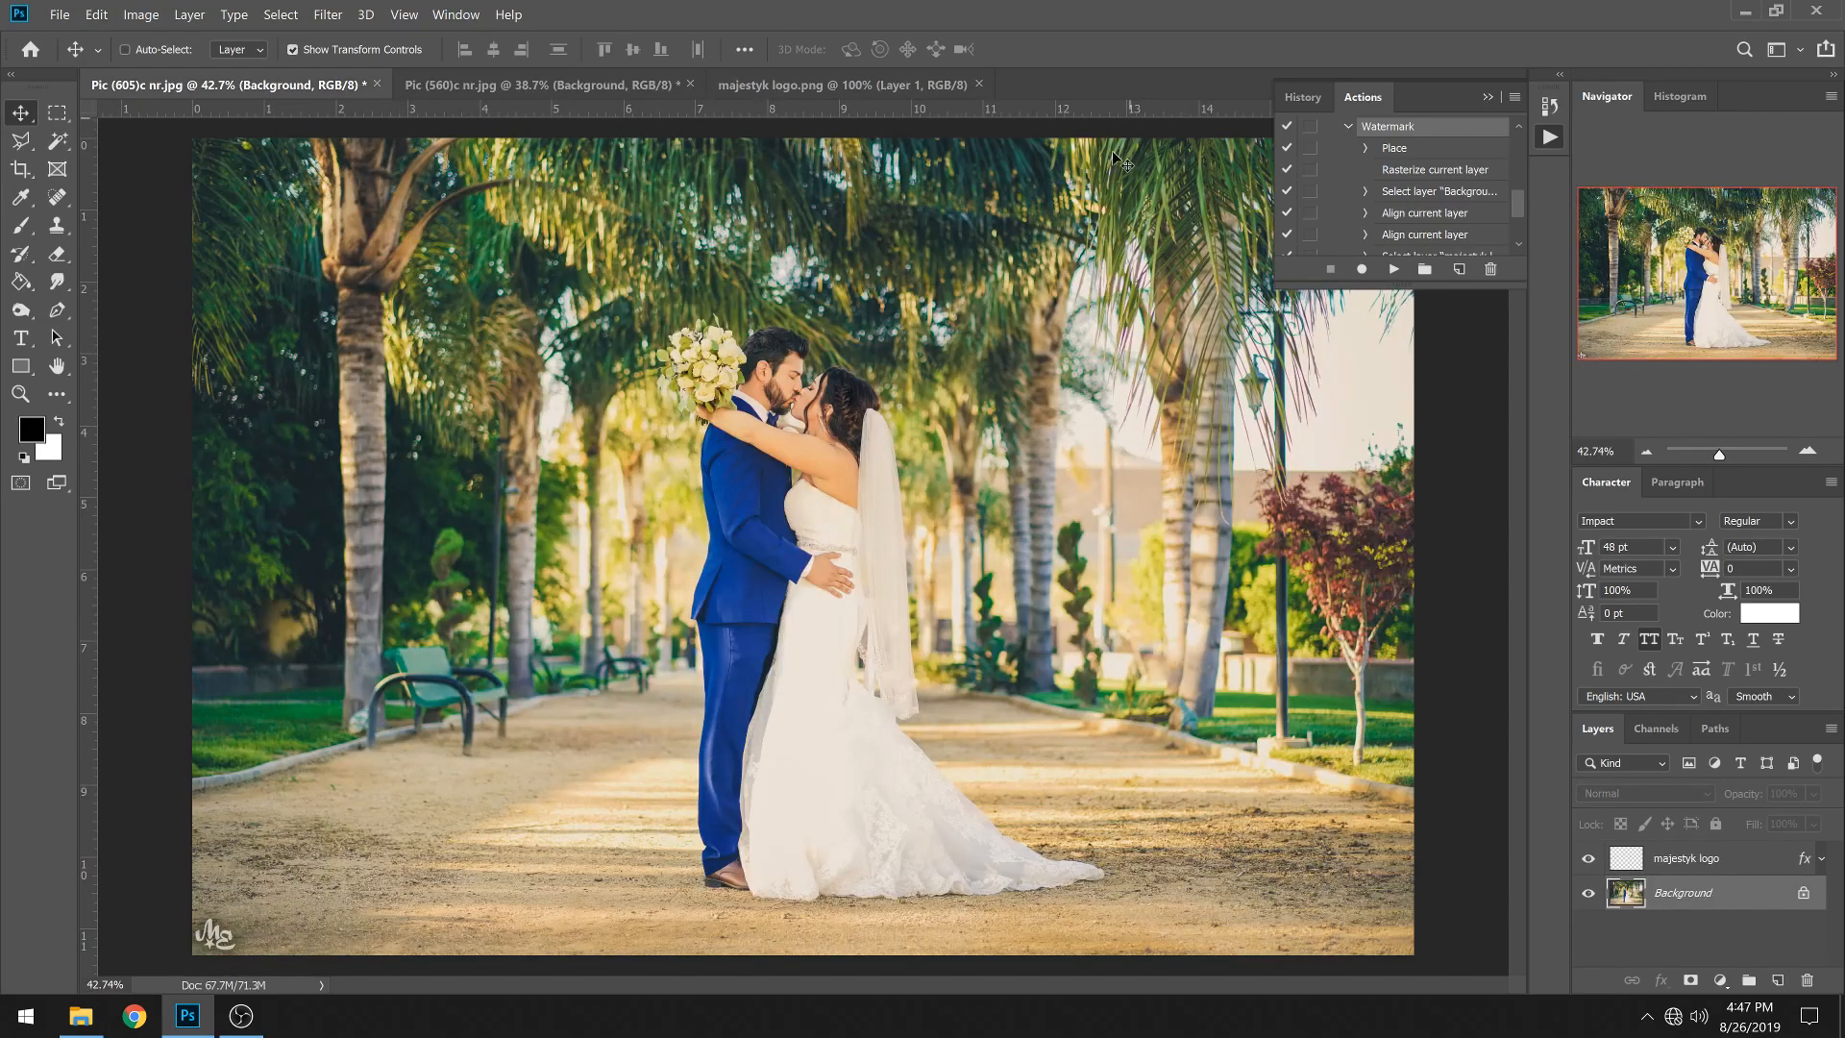
key(ctrl+Tab)
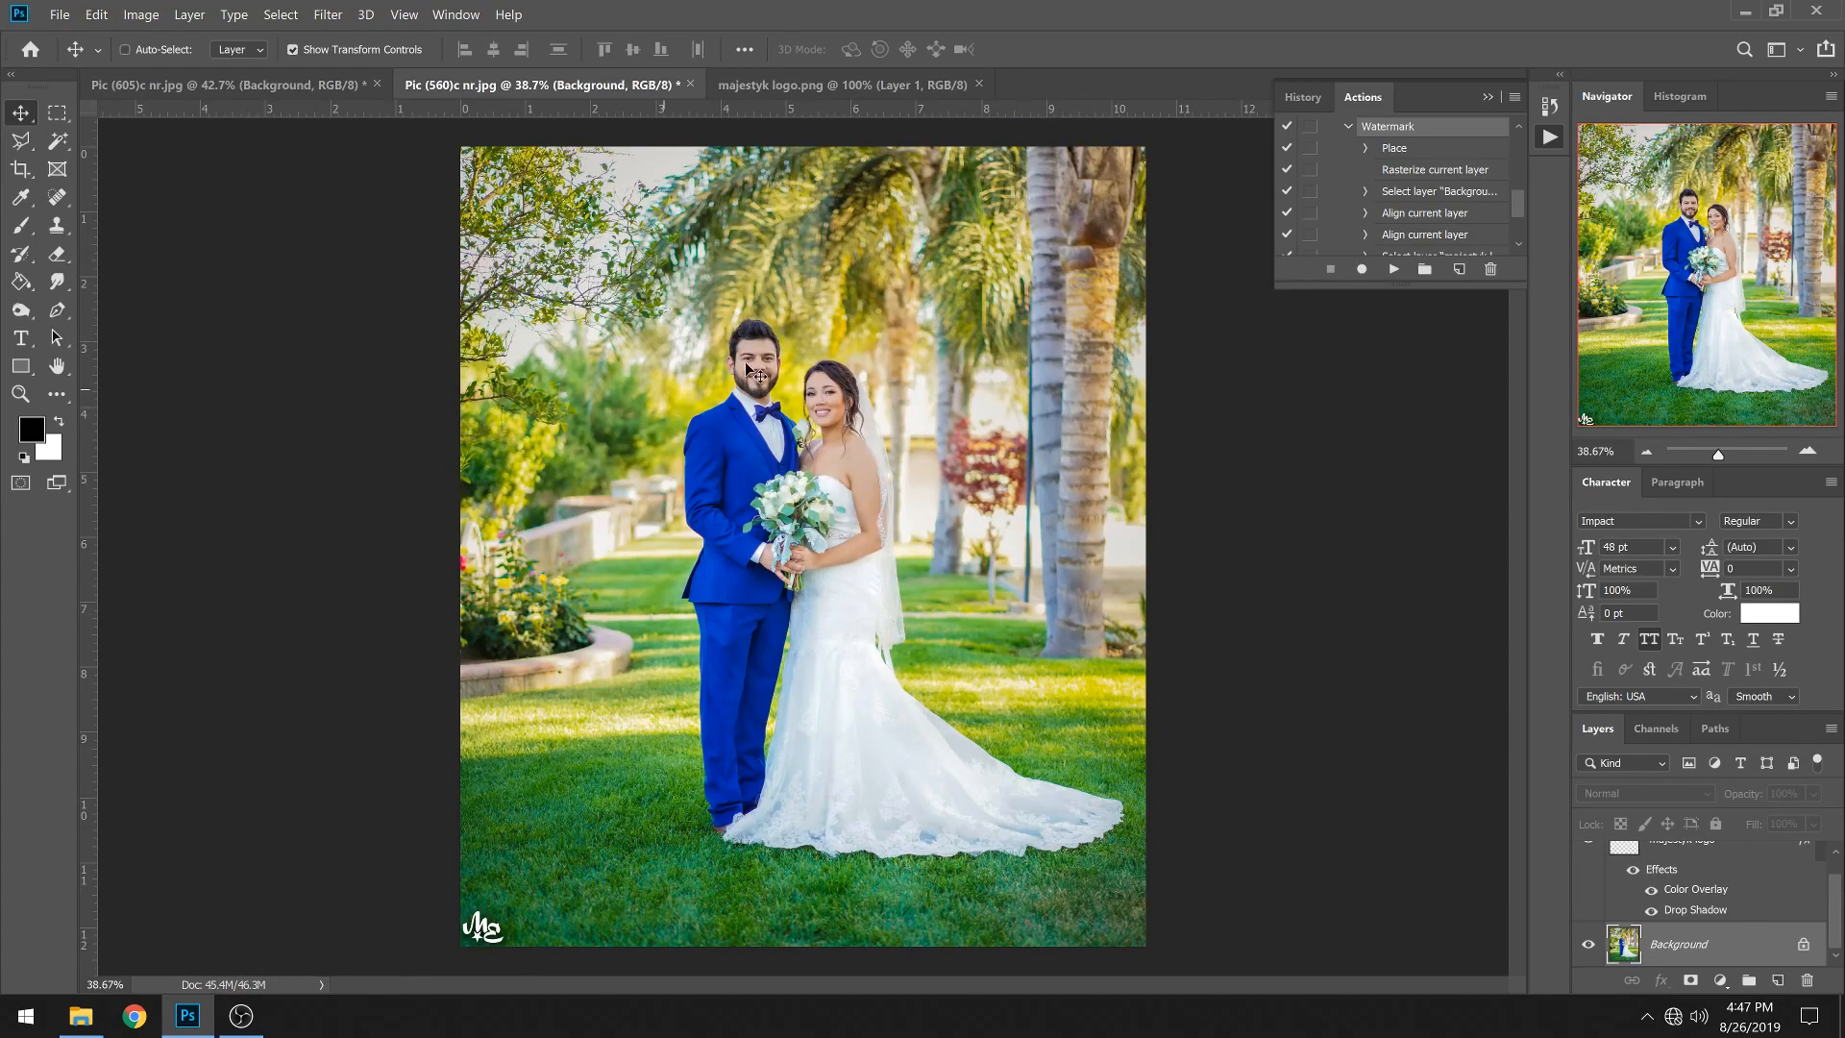
- Play the Watermark action again on Pic (560)c nr.jpg and move the new logo to the upper right of the bride's head
scroll(1408, 168, up, 2)
scroll(1393, 183, up, 1)
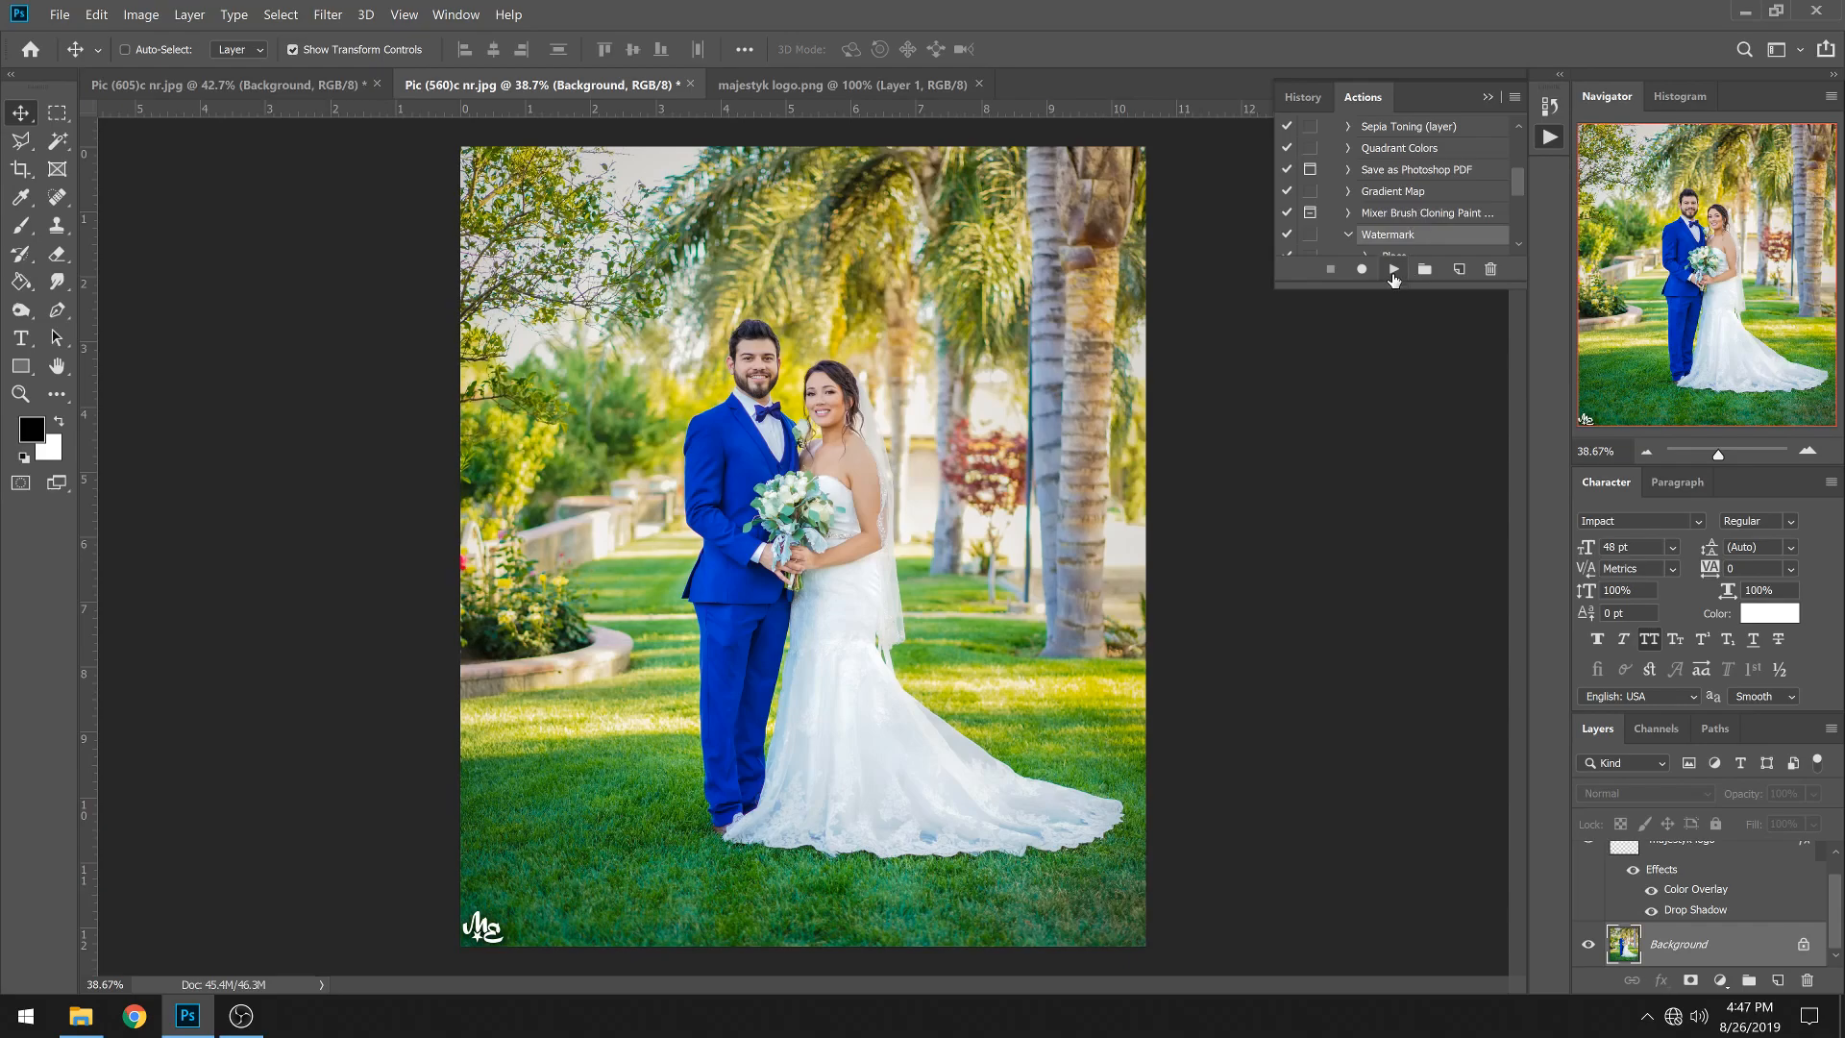
click(1394, 273)
drag(518, 914, 864, 862)
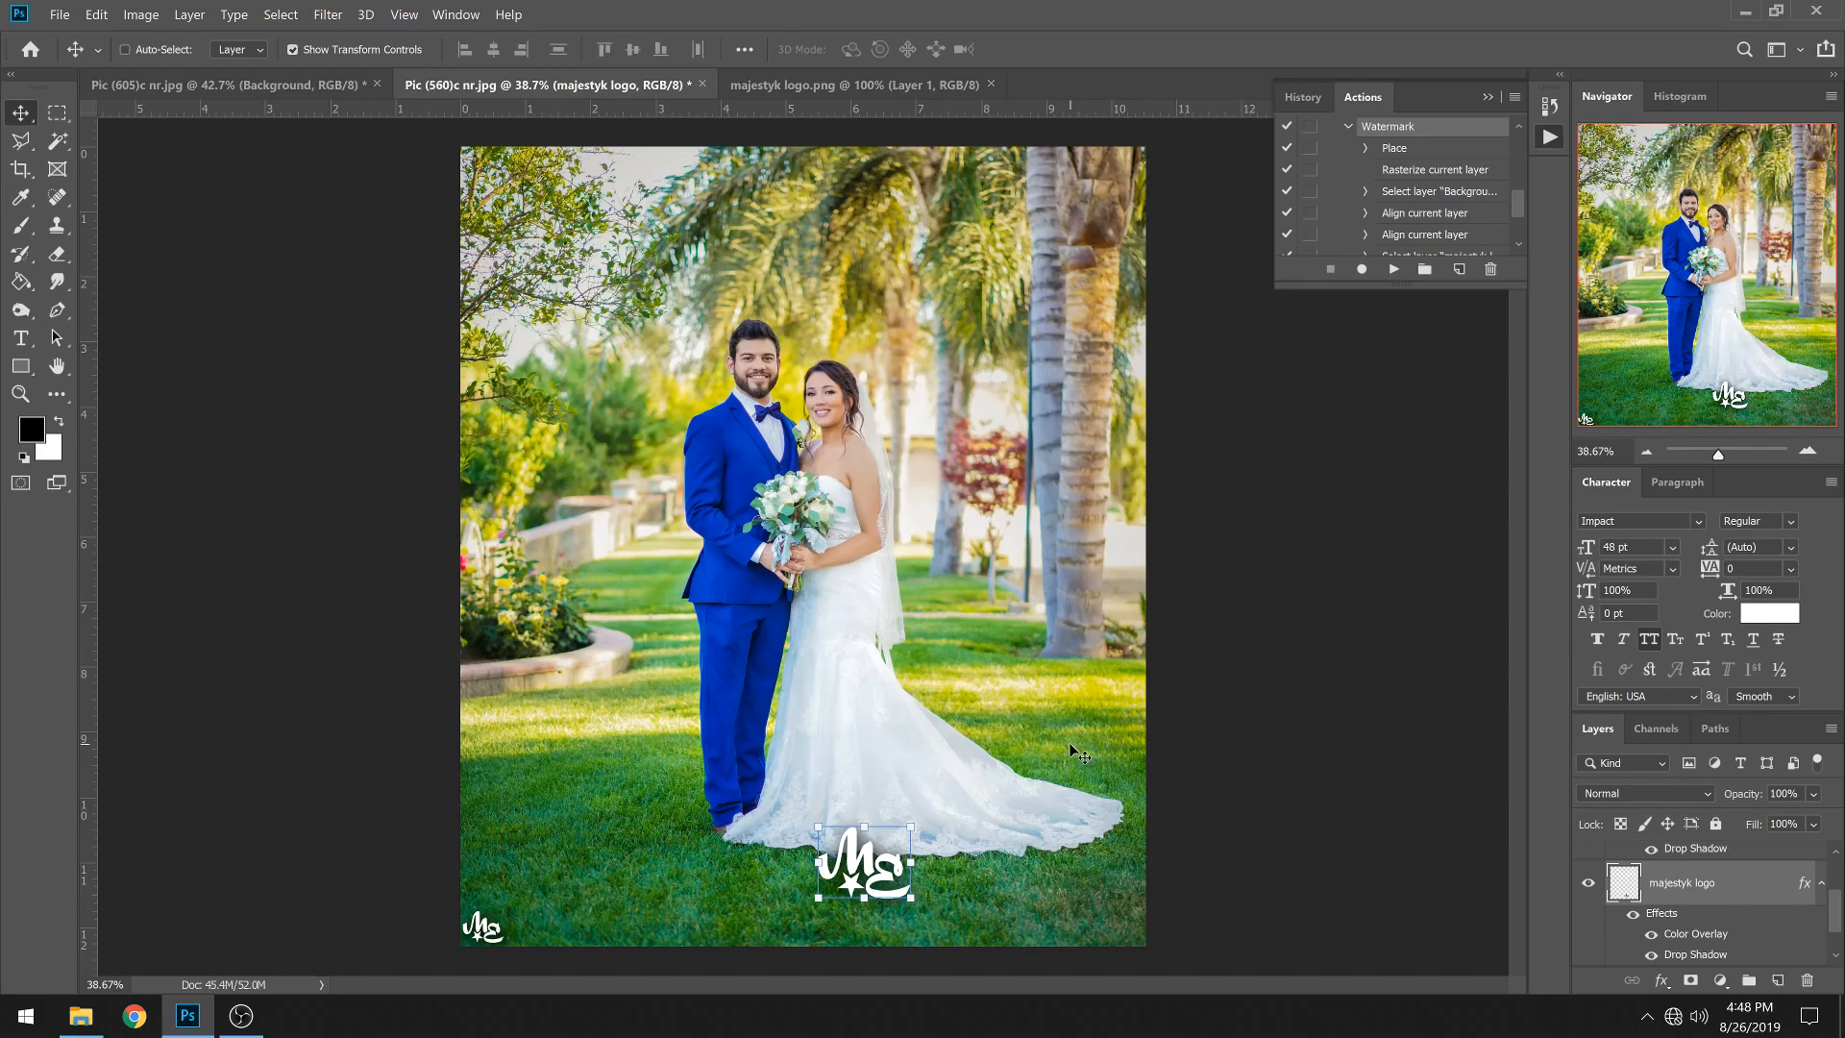
drag(1028, 882, 968, 299)
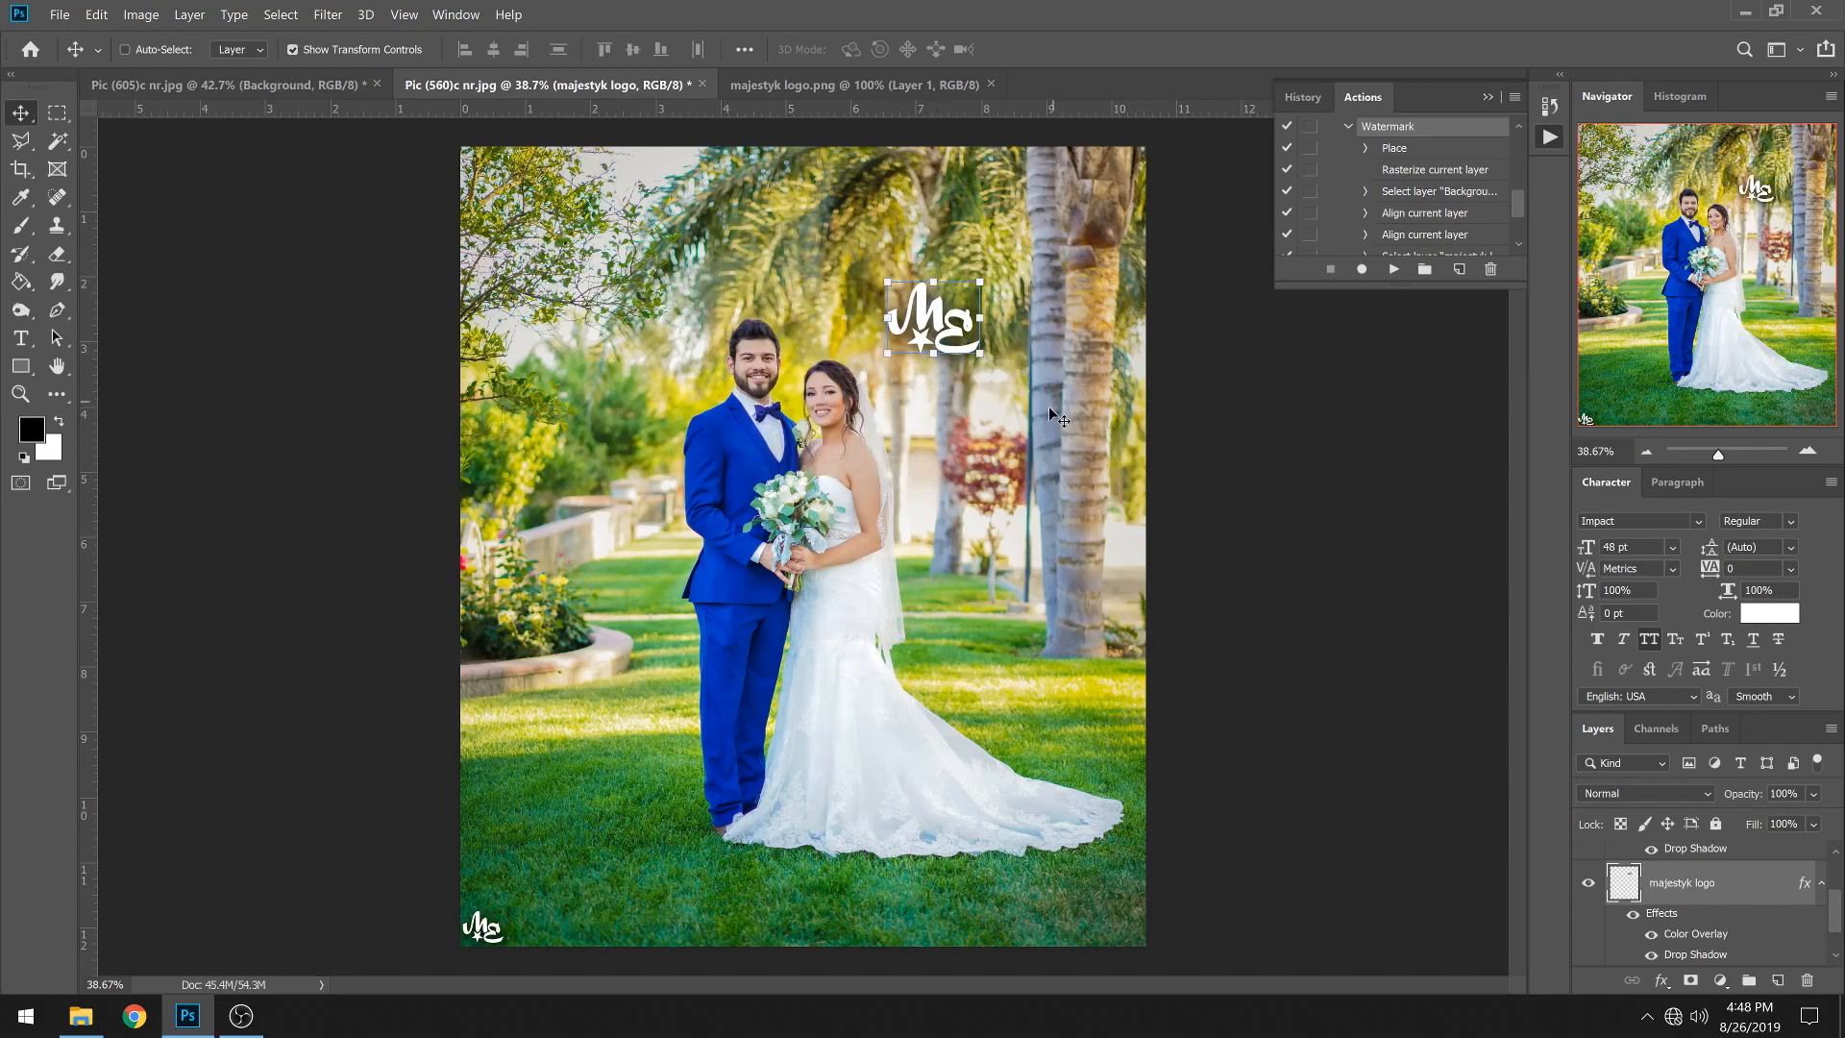